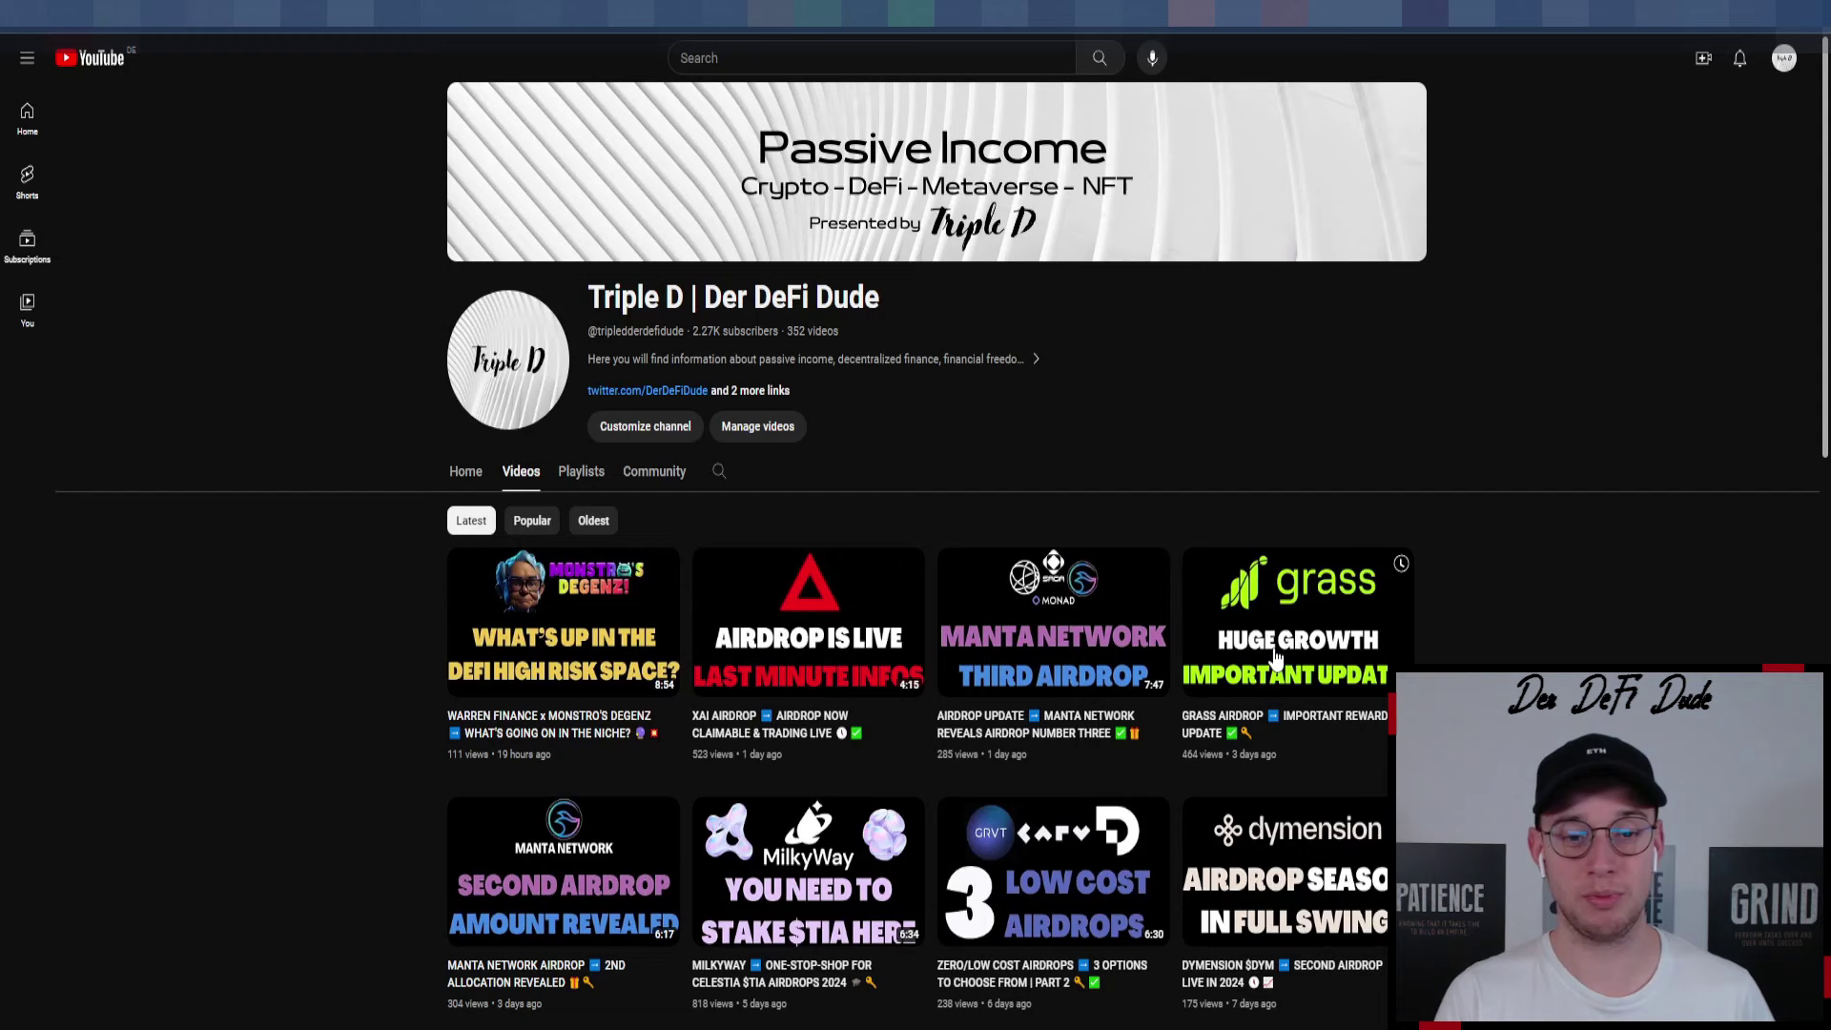
Browse the YouTube channel's video list, then return to the MilkyWay staking site.
scroll(1436, 490, down, 6)
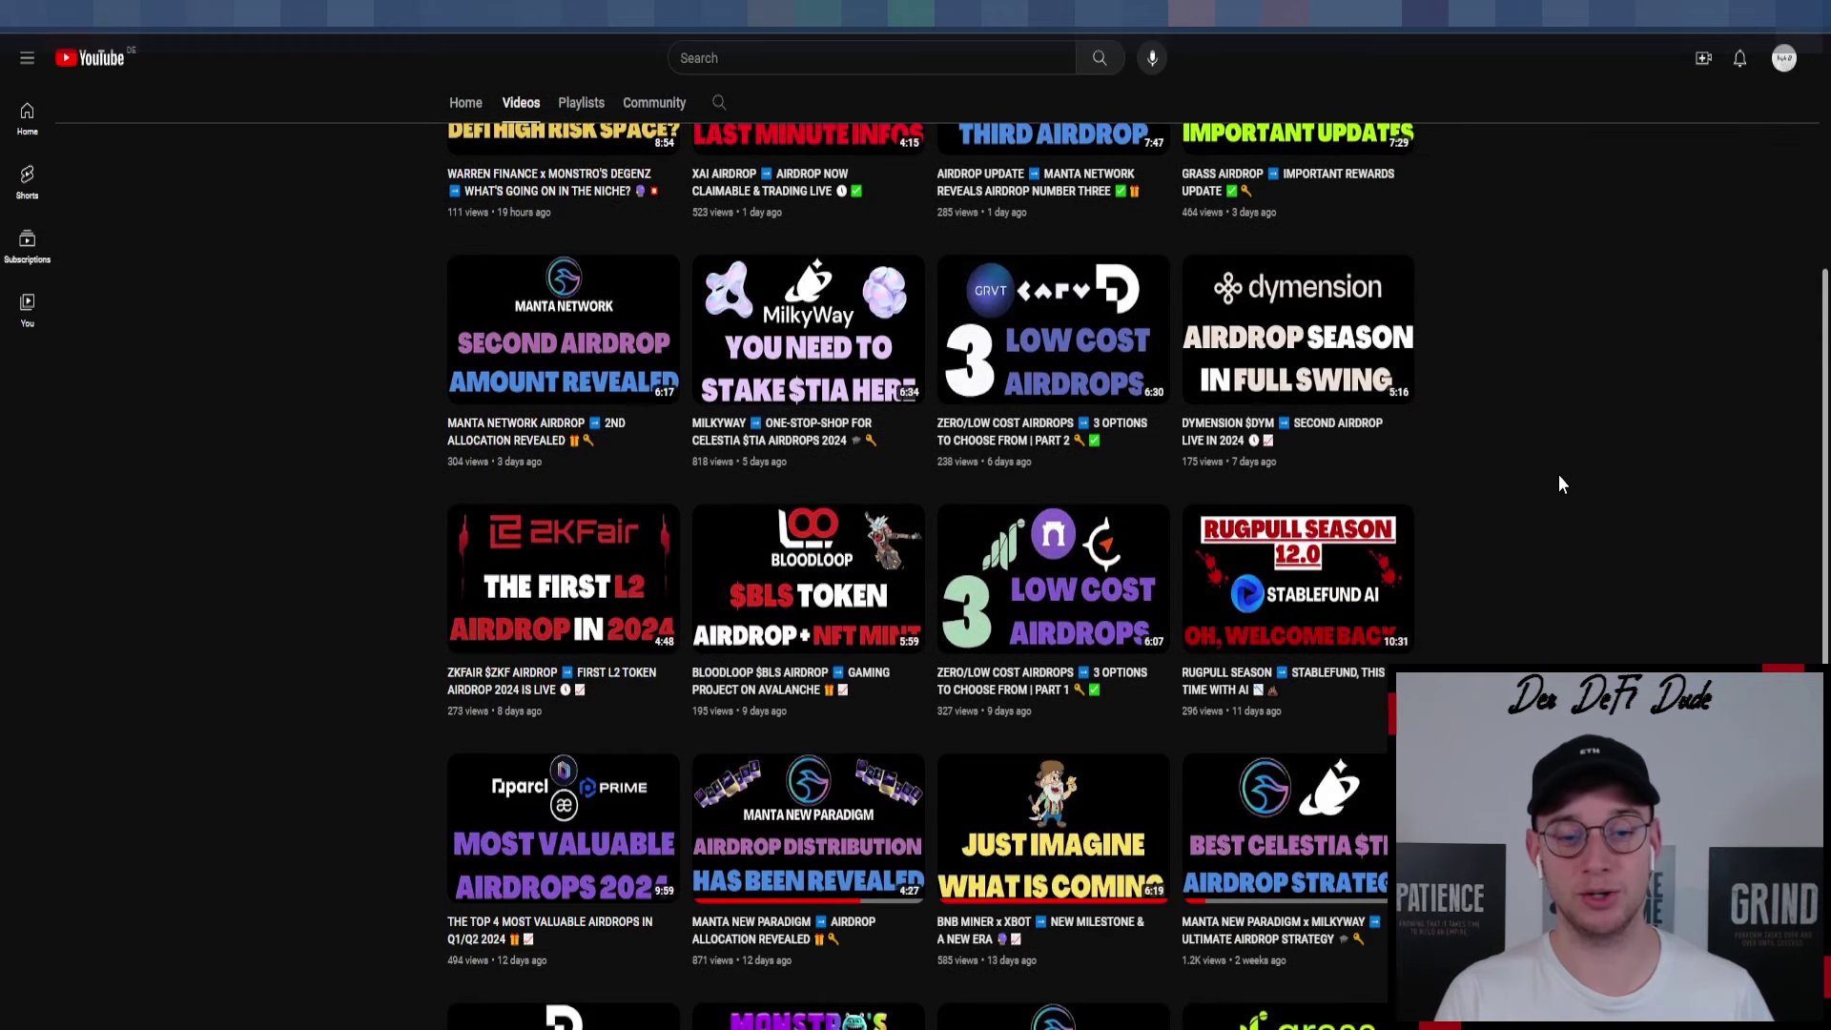
scroll(1564, 467, down, 2)
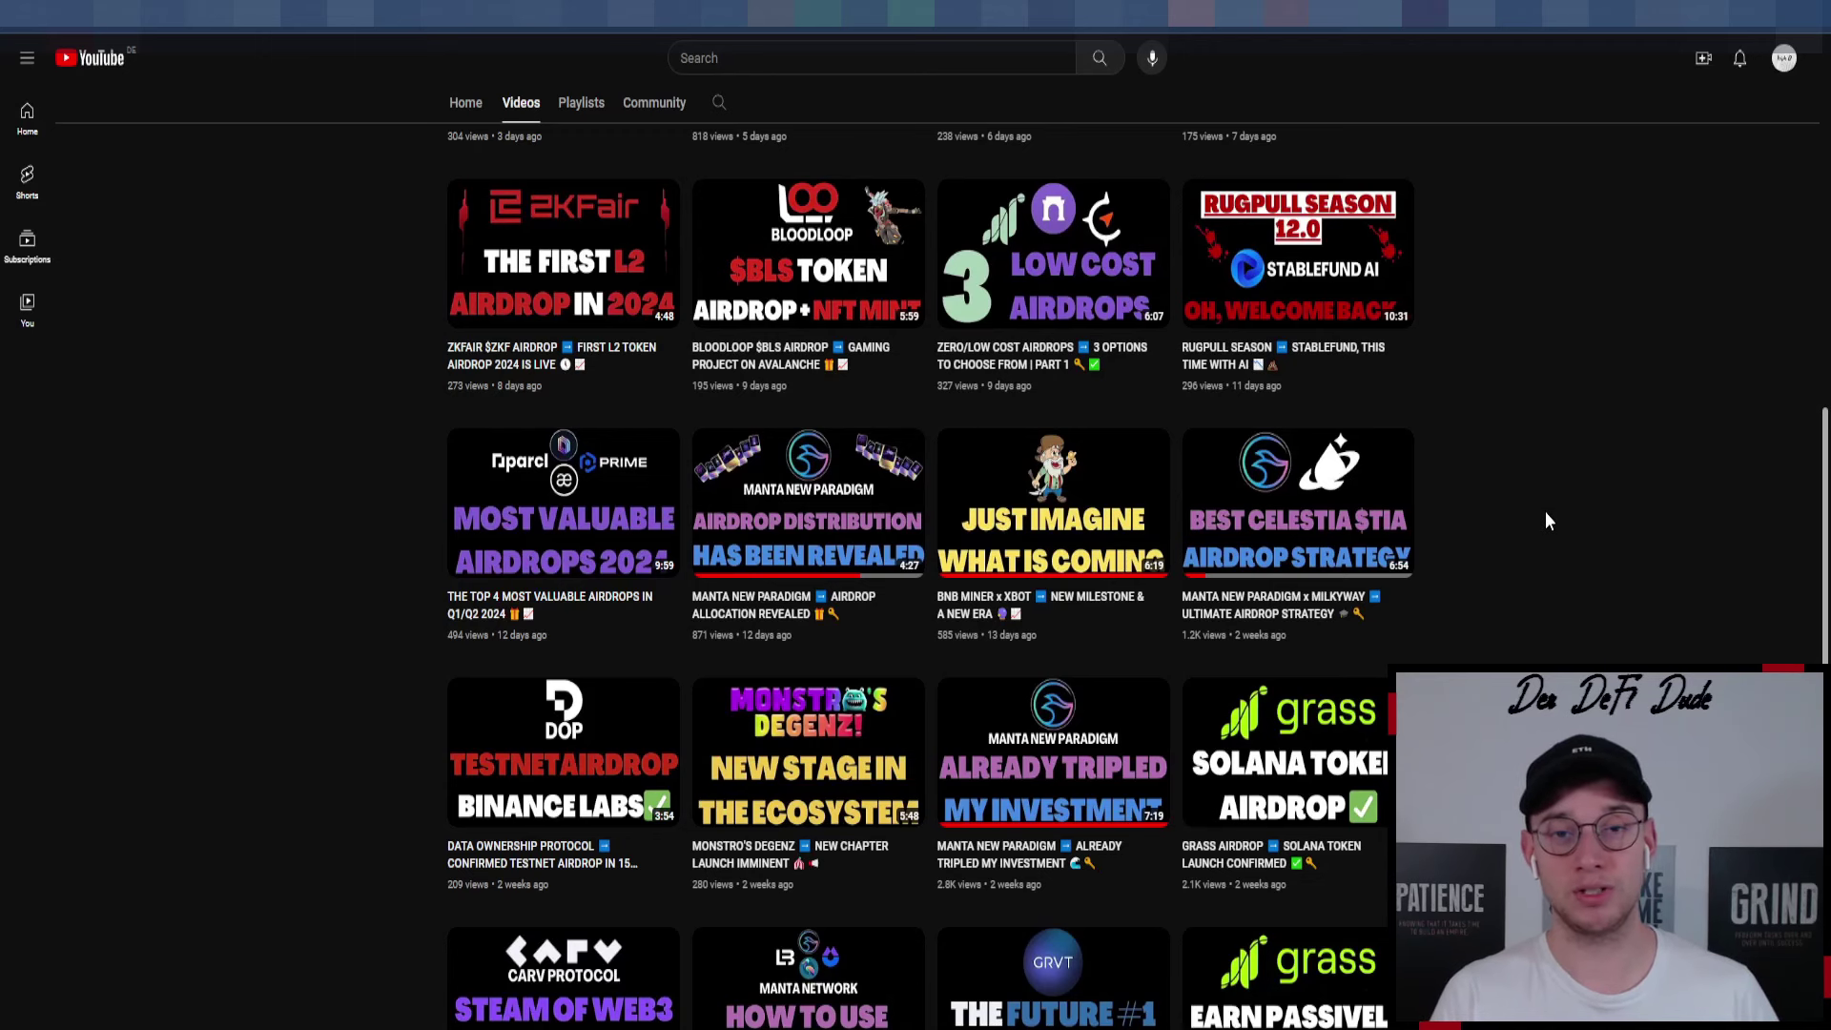
scroll(1540, 521, up, 3)
scroll(1453, 661, up, 1)
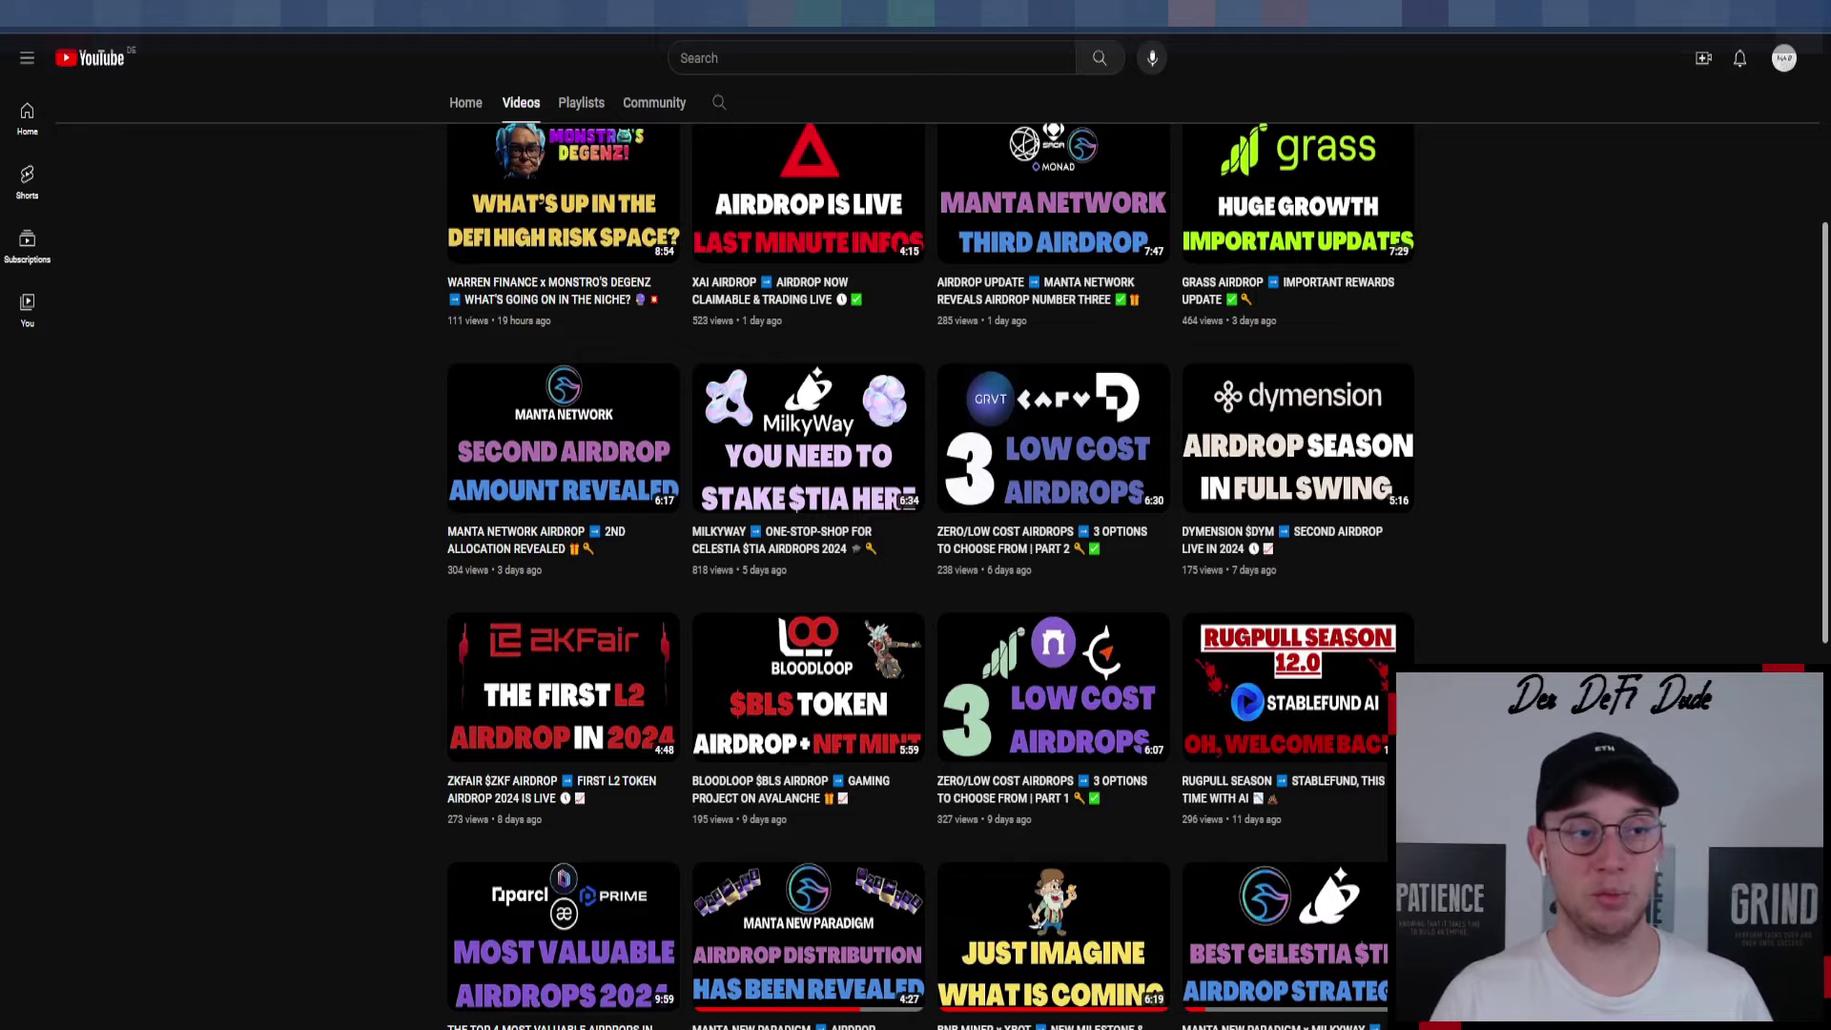
key(ctrl+Tab)
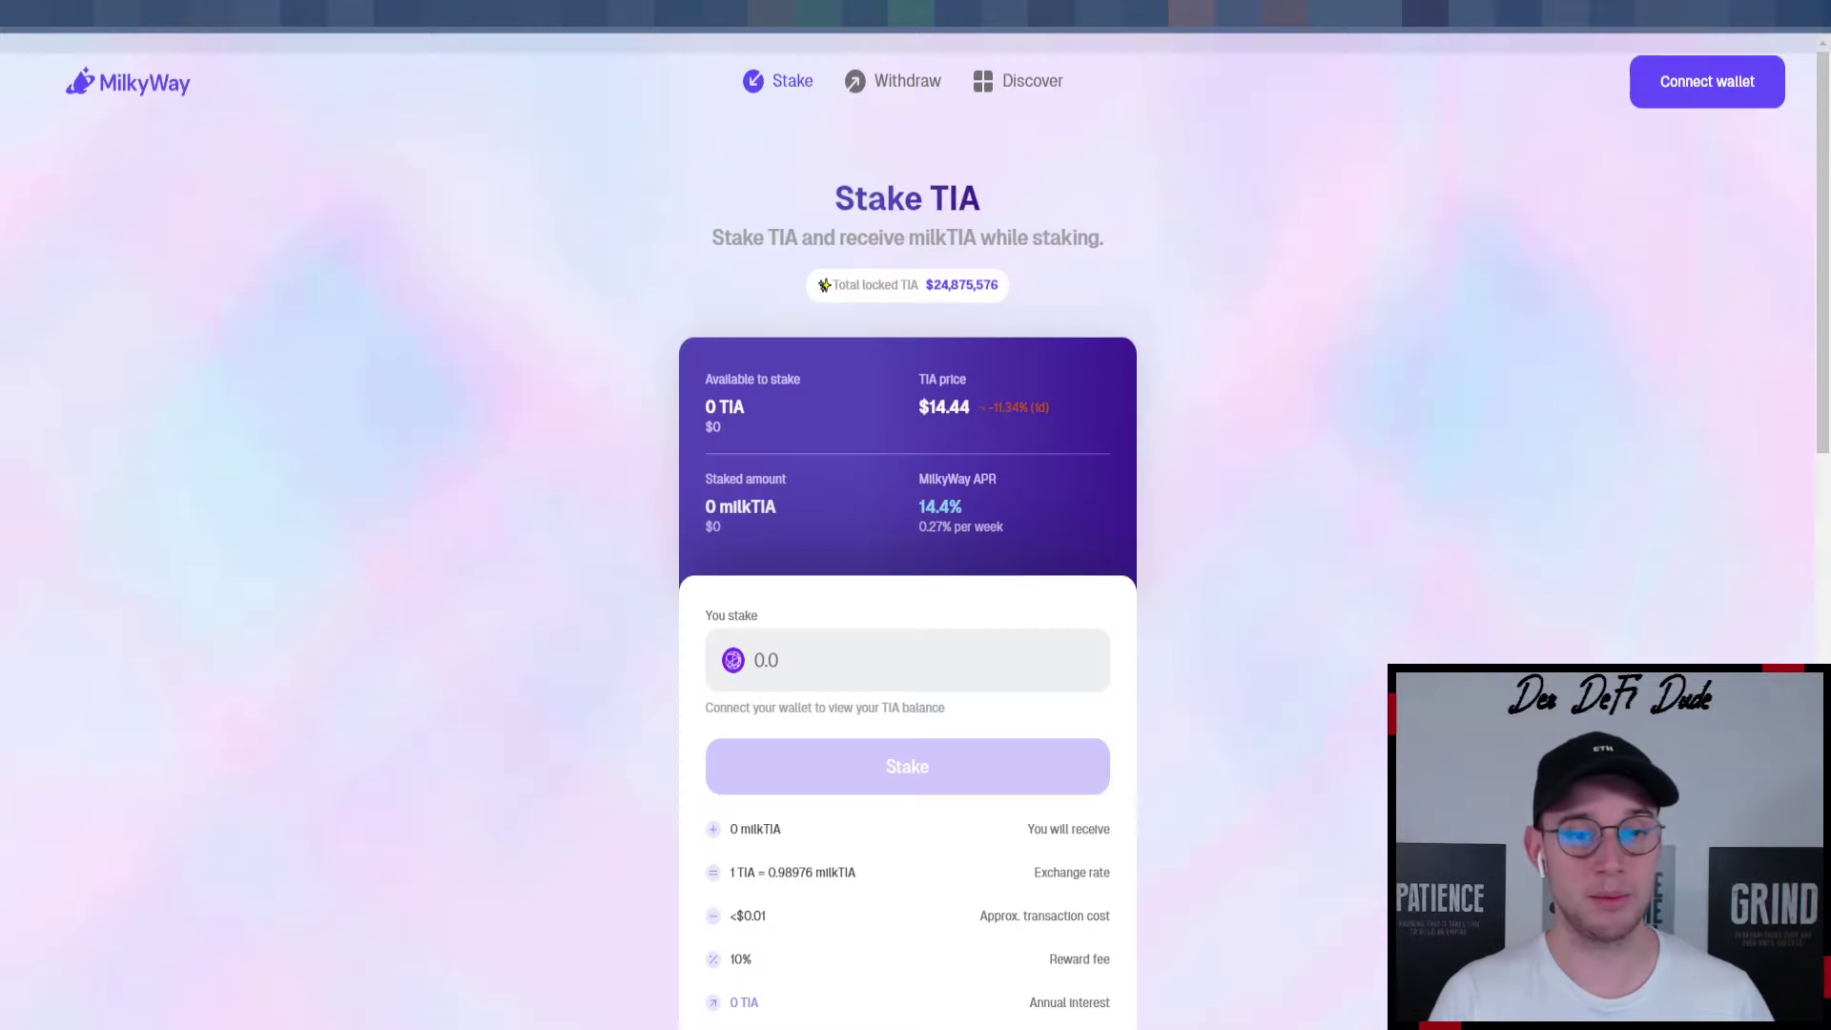
Switch to the MilkyWay Stake TIA app page.
key(ctrl+Tab)
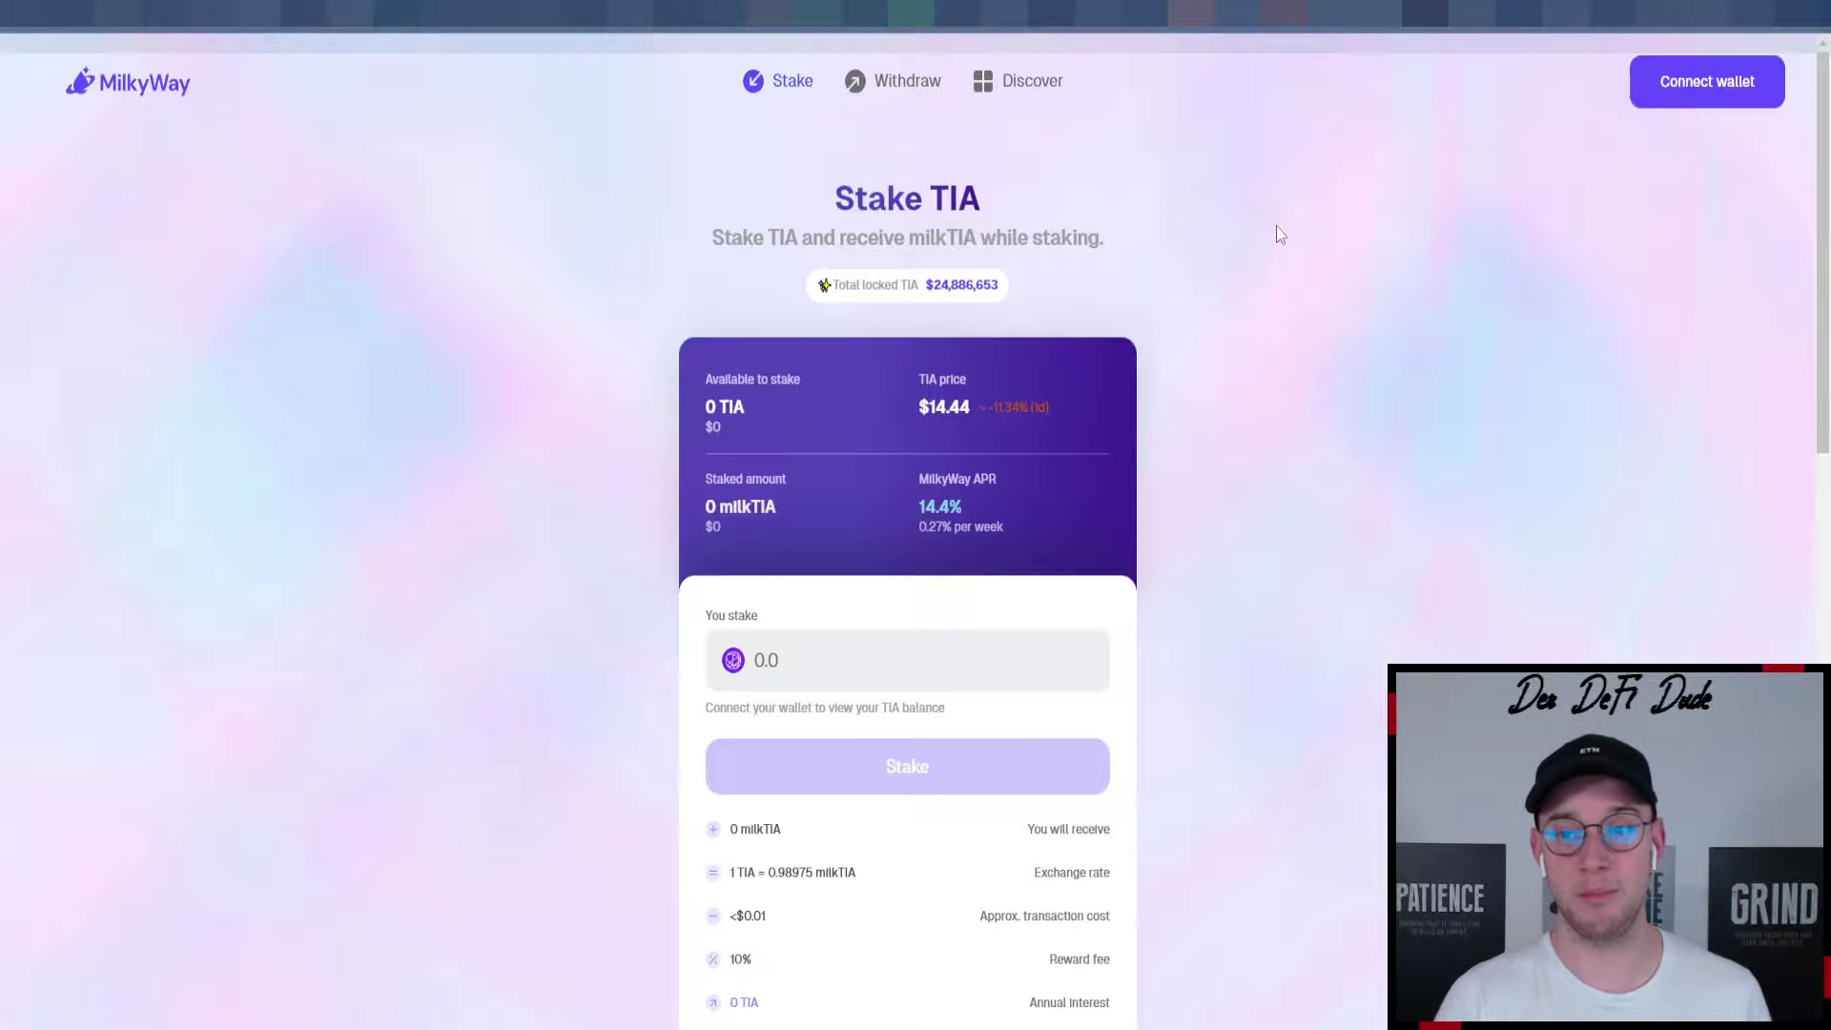
Connect Leap to MilkyWay and highlight the 0.213252 TIA and 19.706958 milkTIA balances.
click(1678, 81)
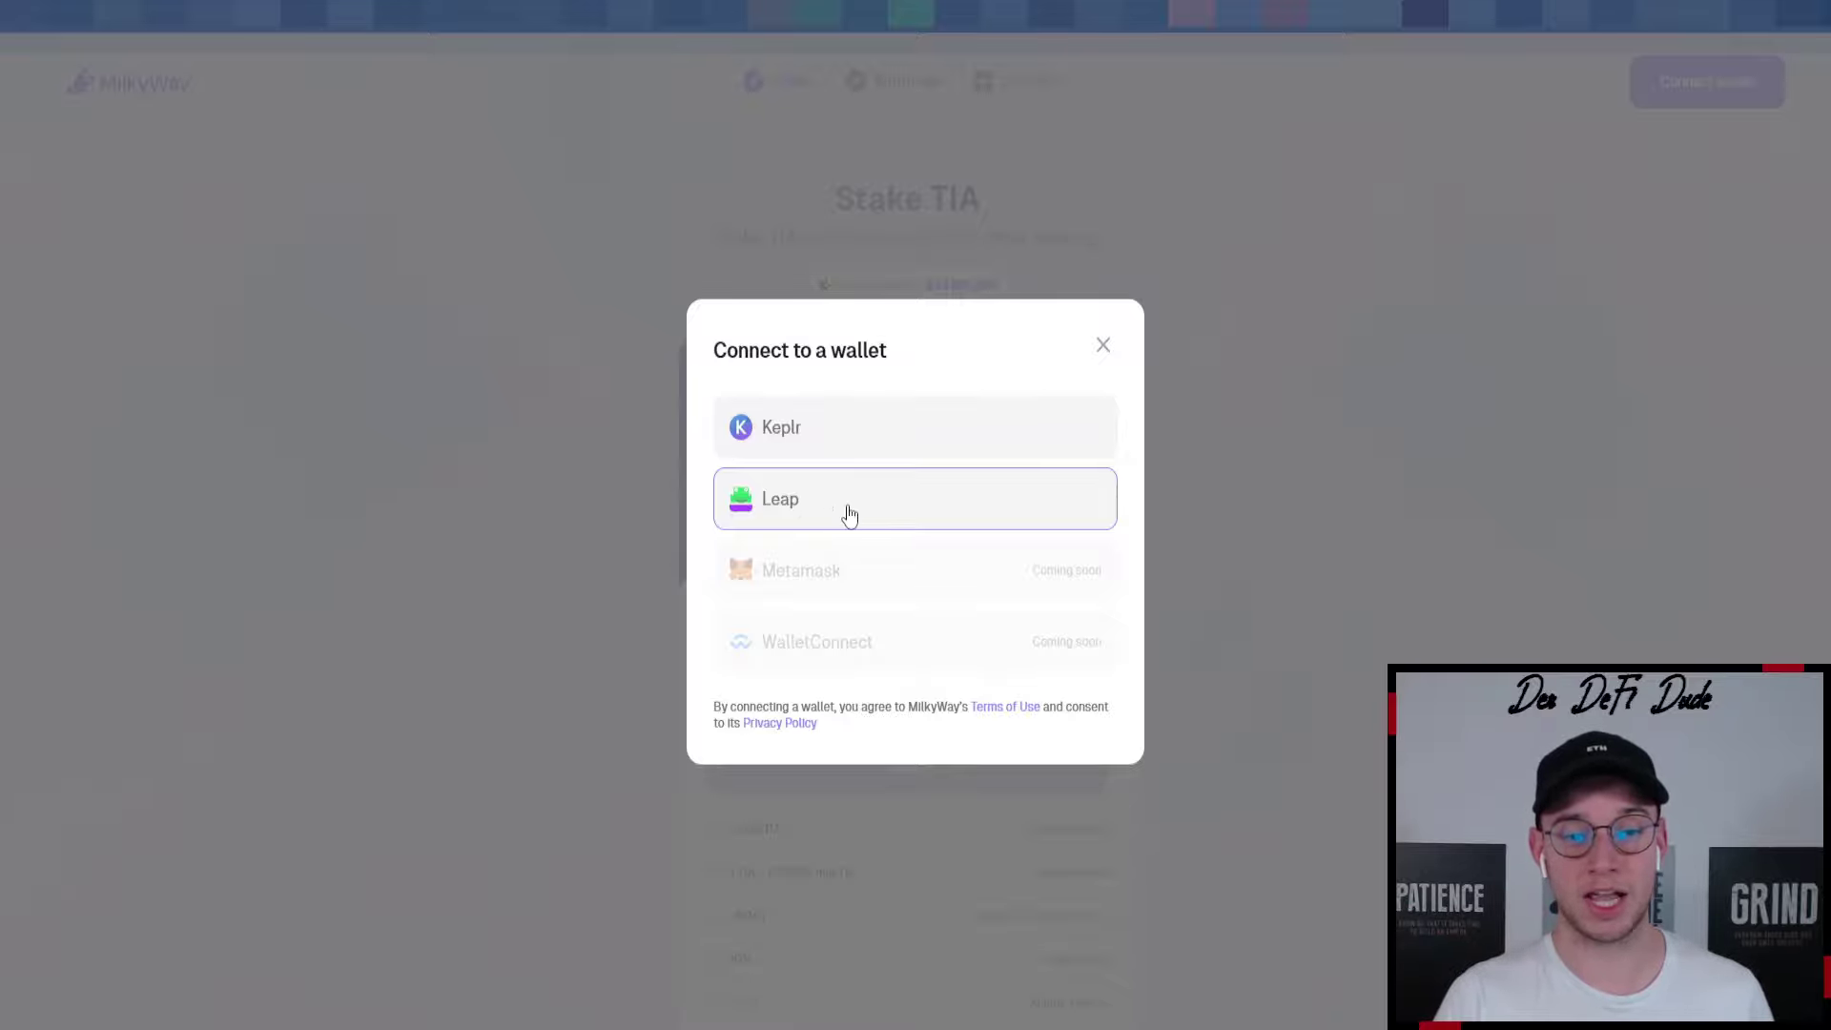
click(848, 511)
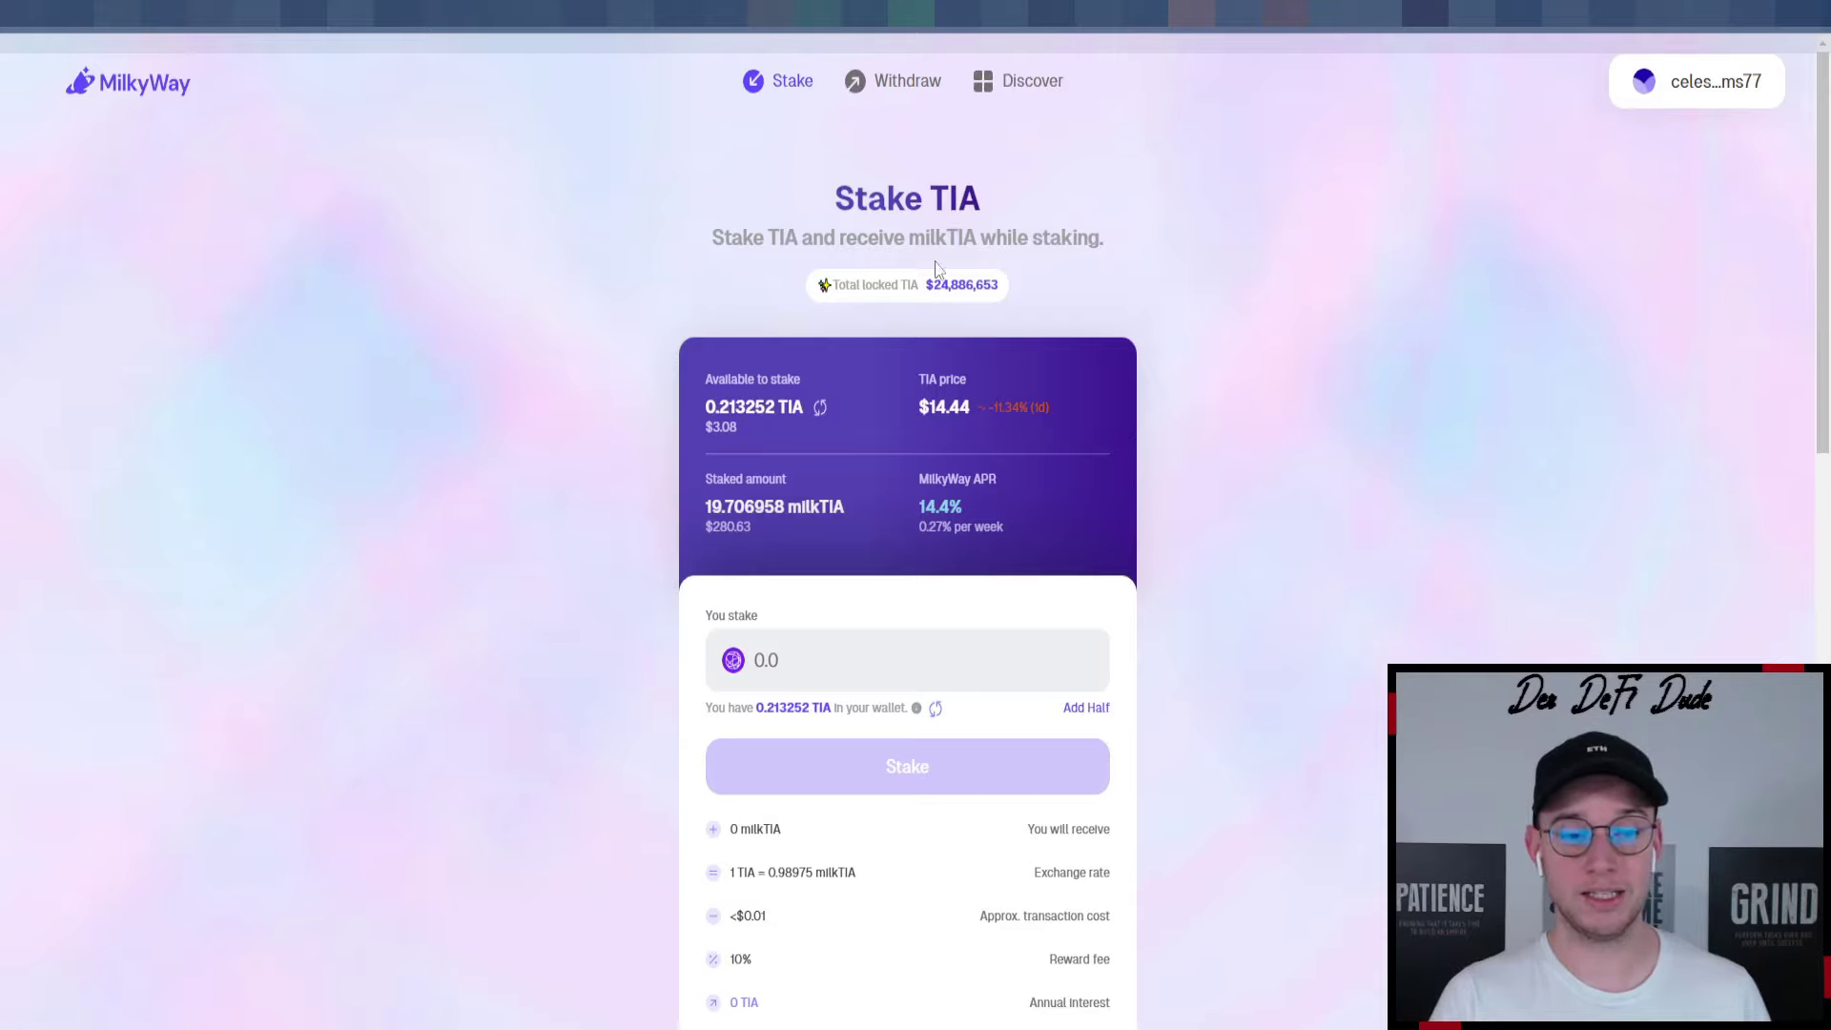
drag(850, 511, 674, 510)
click(870, 420)
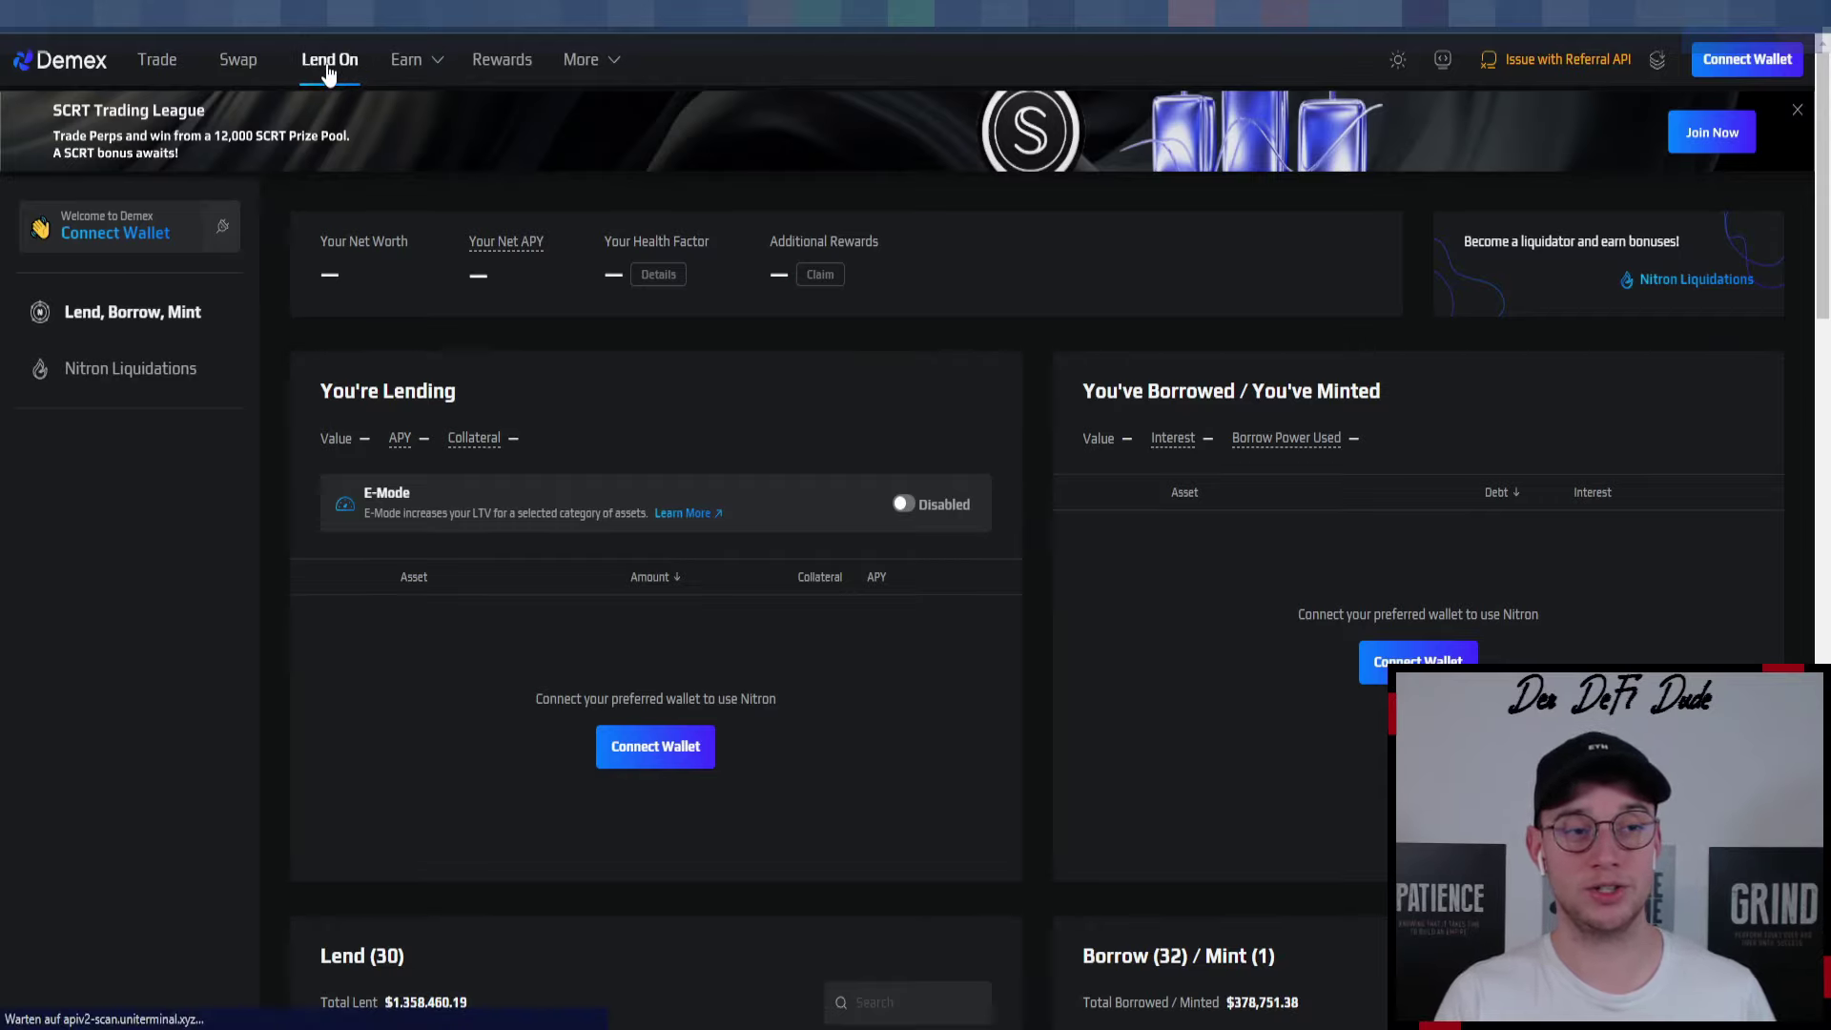
Connect the Leap wallet to Demex Nitron.
click(1747, 59)
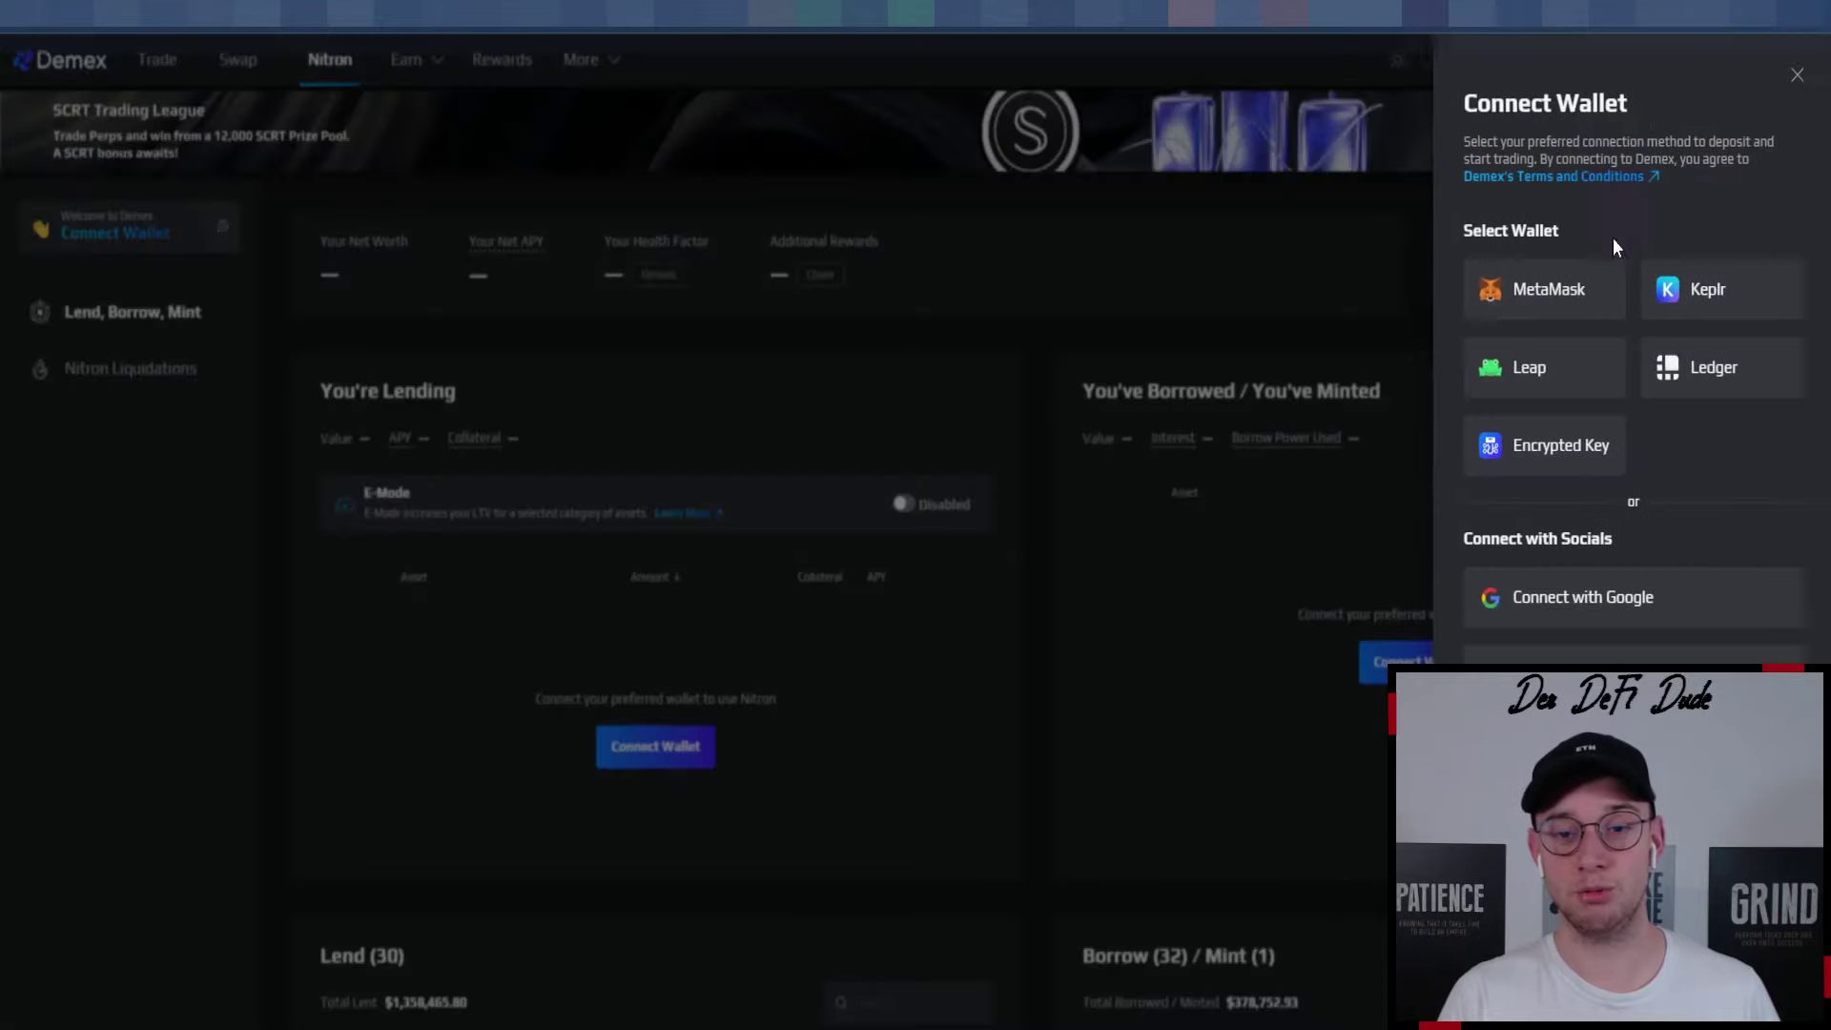
click(1537, 379)
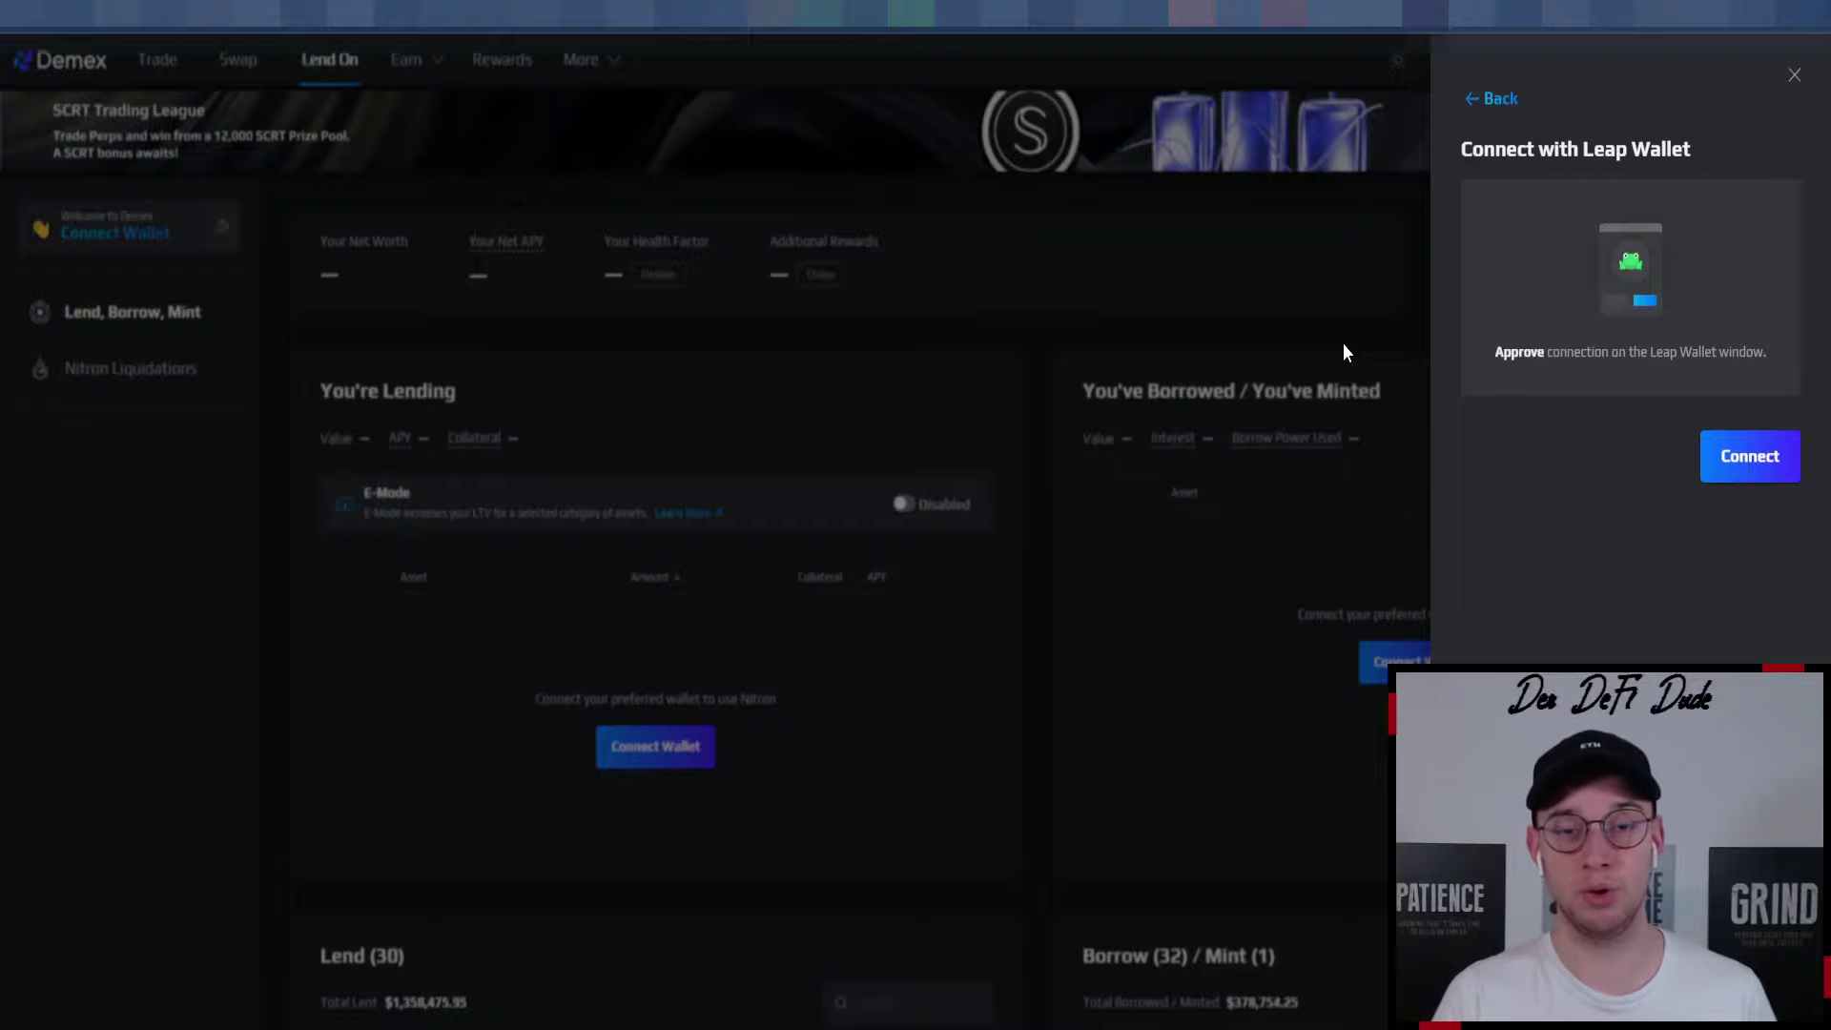
click(1749, 456)
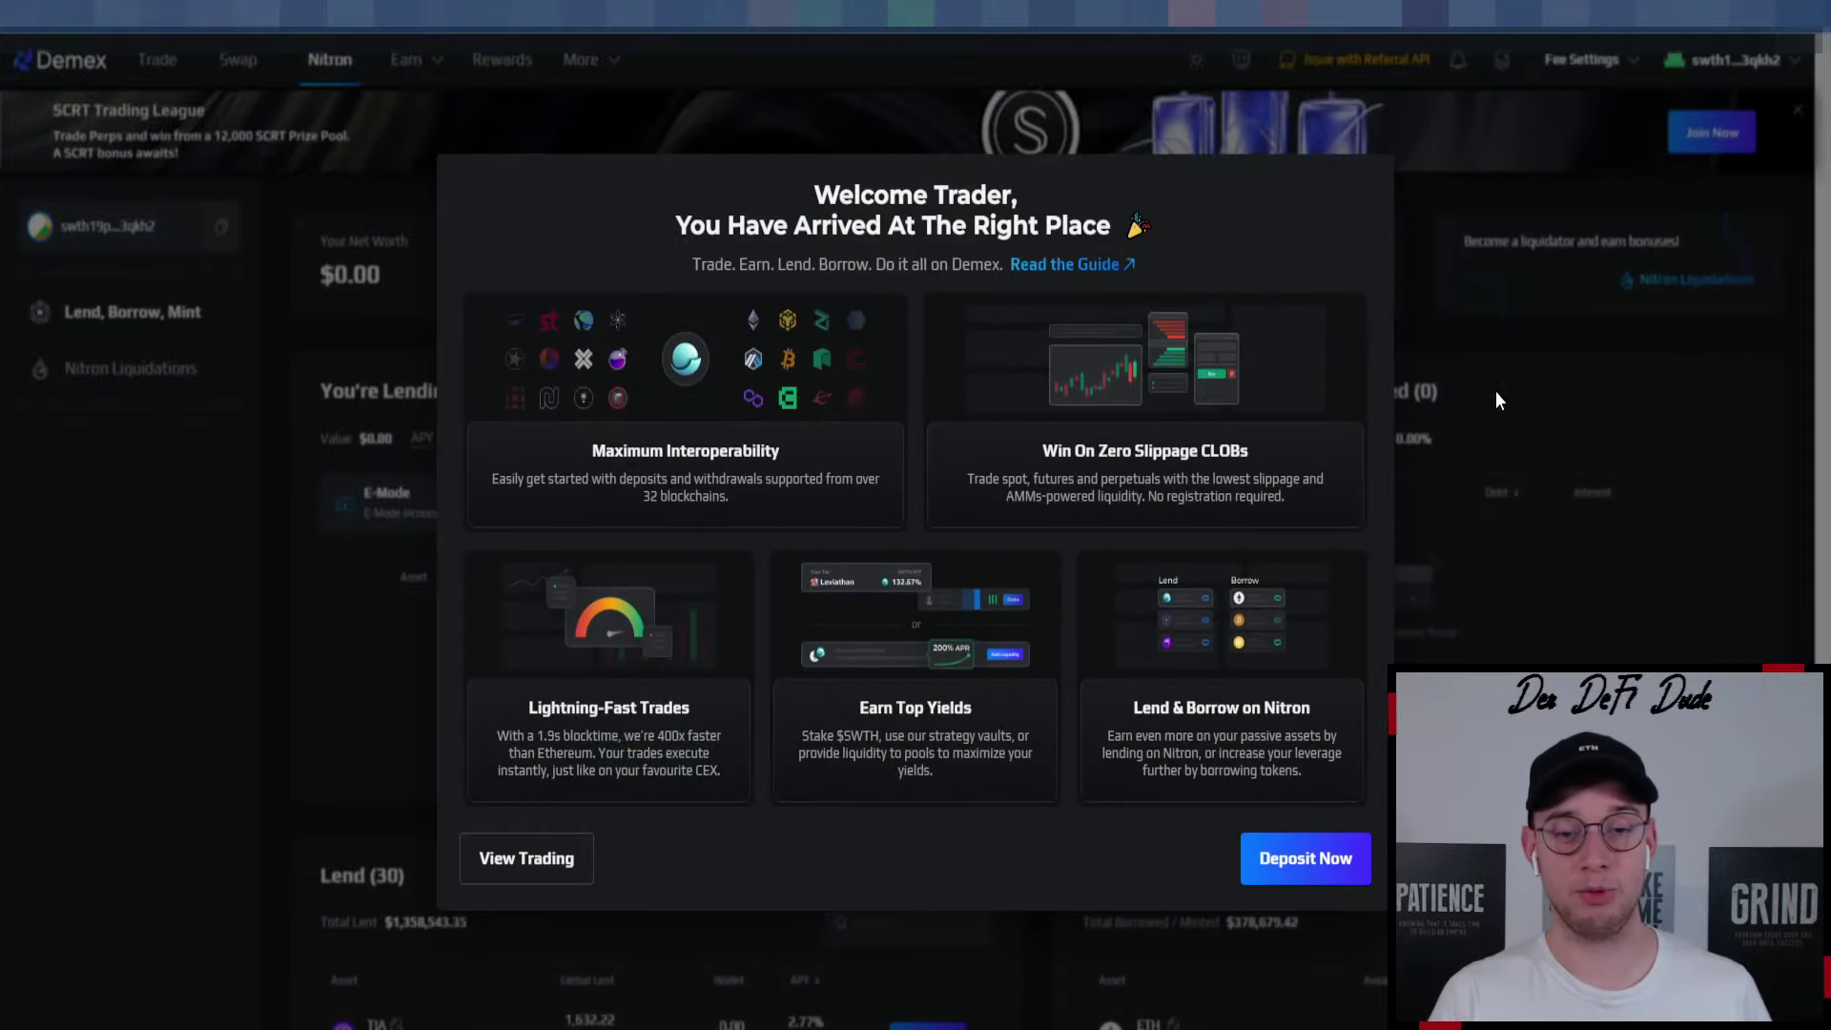
click(1427, 307)
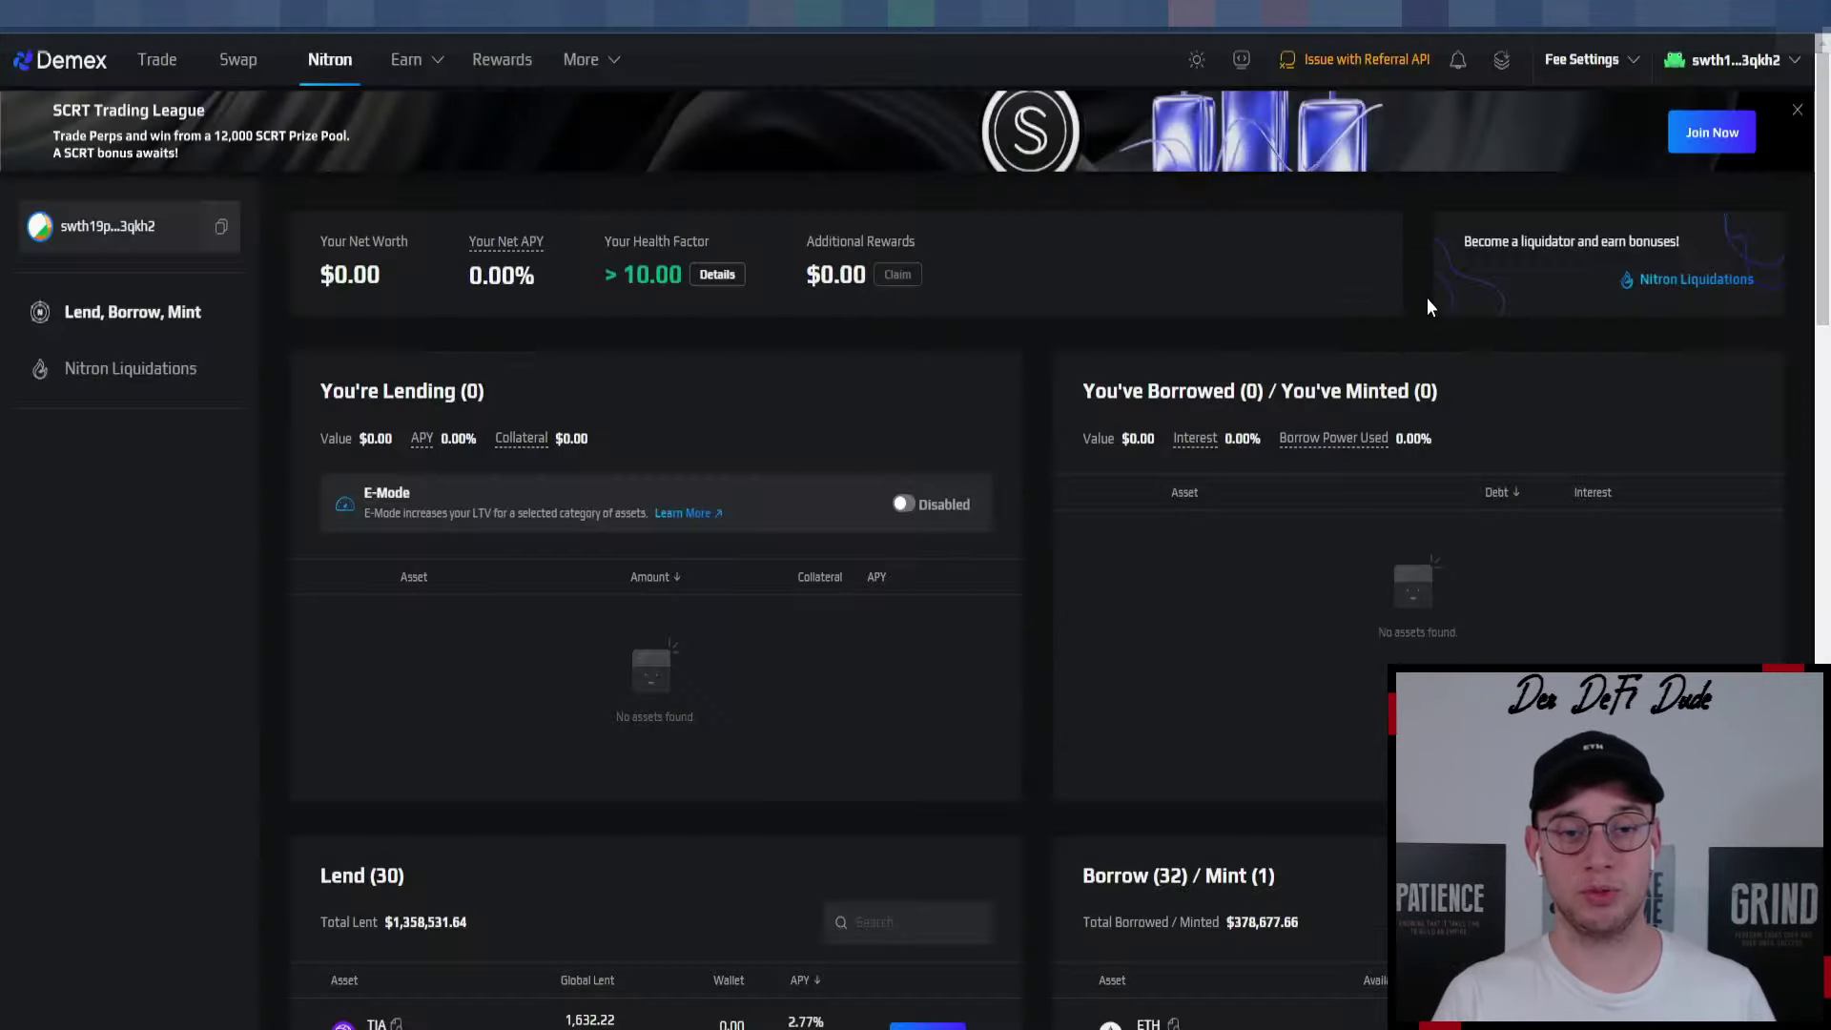
scroll(1068, 359, down, 4)
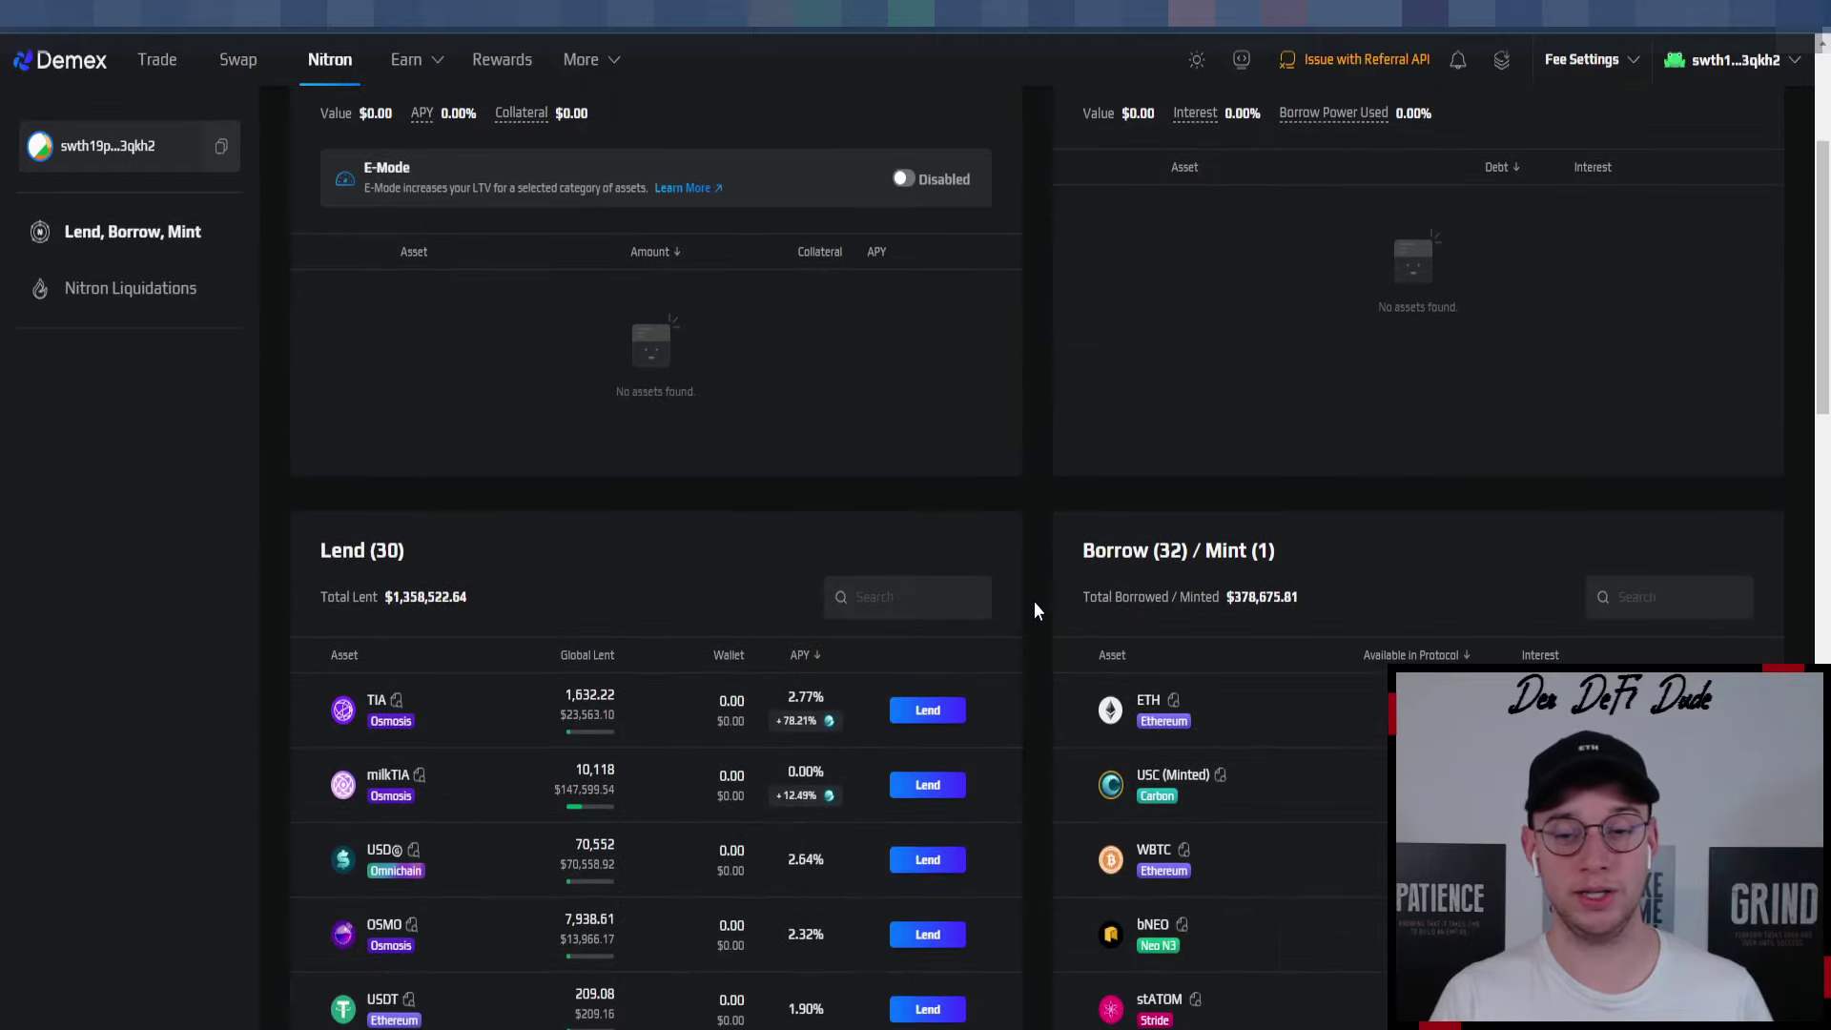
scroll(1033, 601, up, 4)
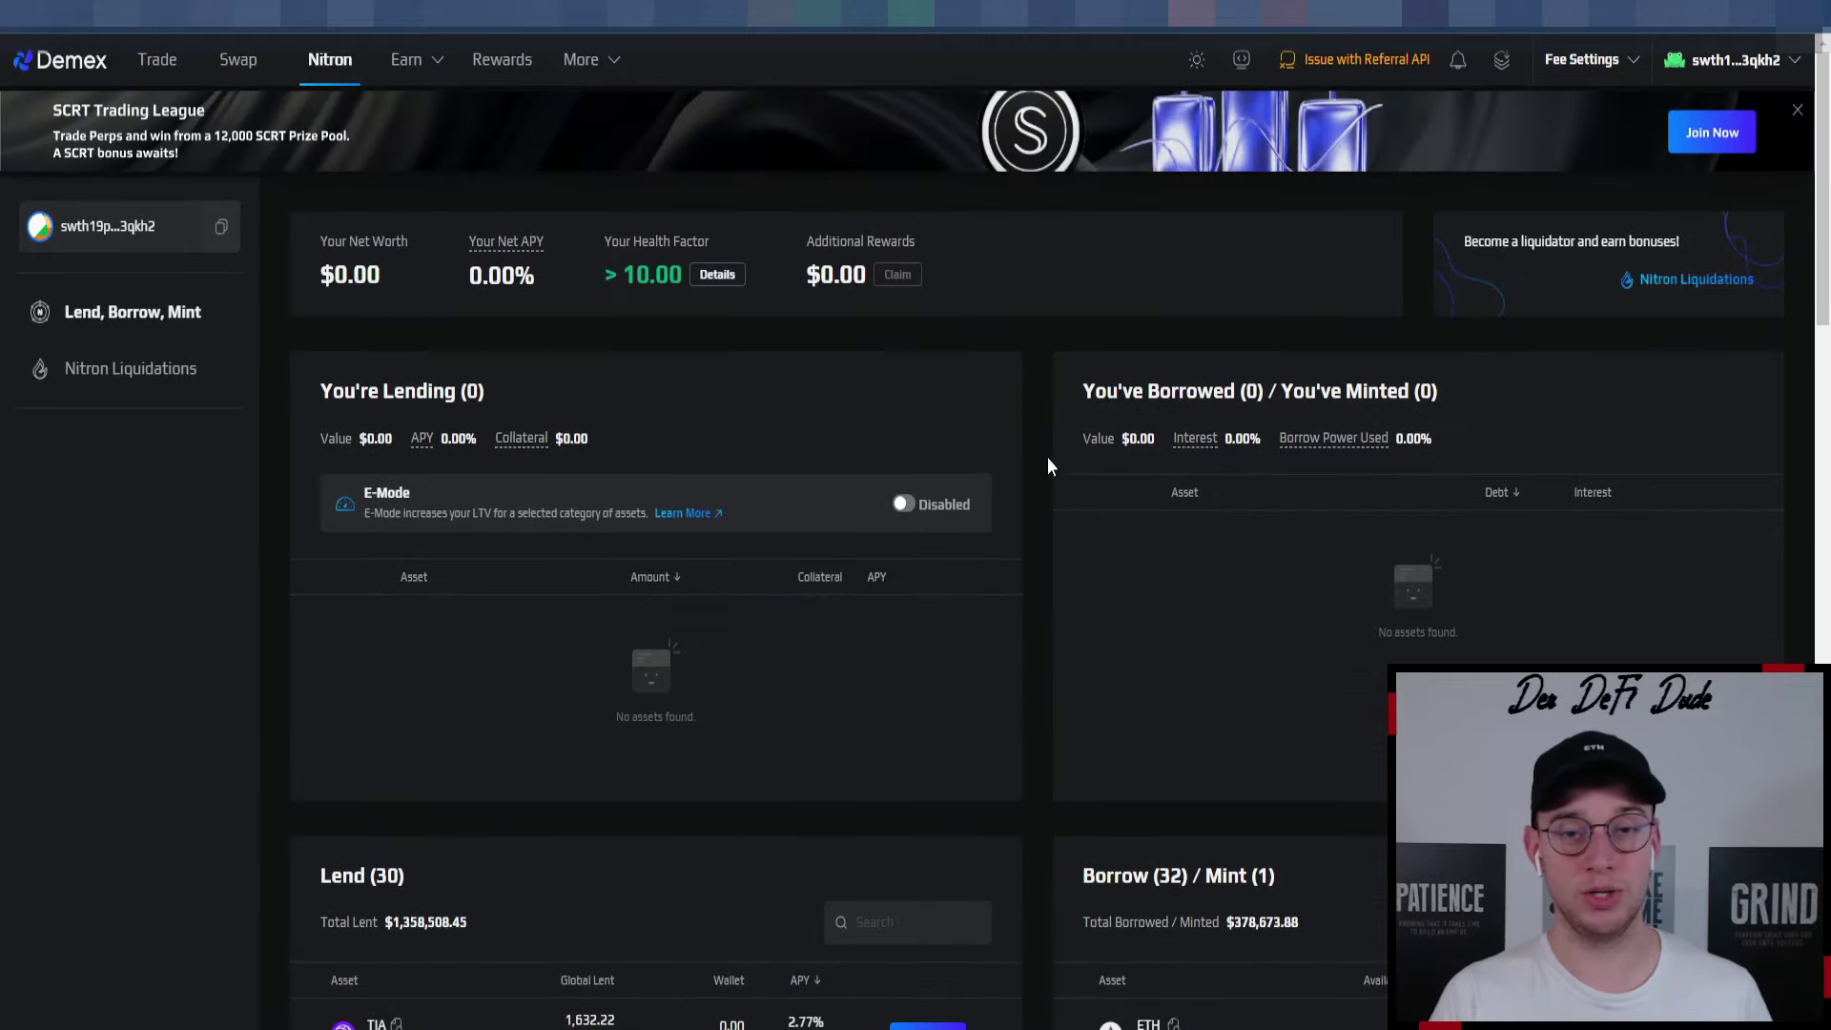
click(1241, 60)
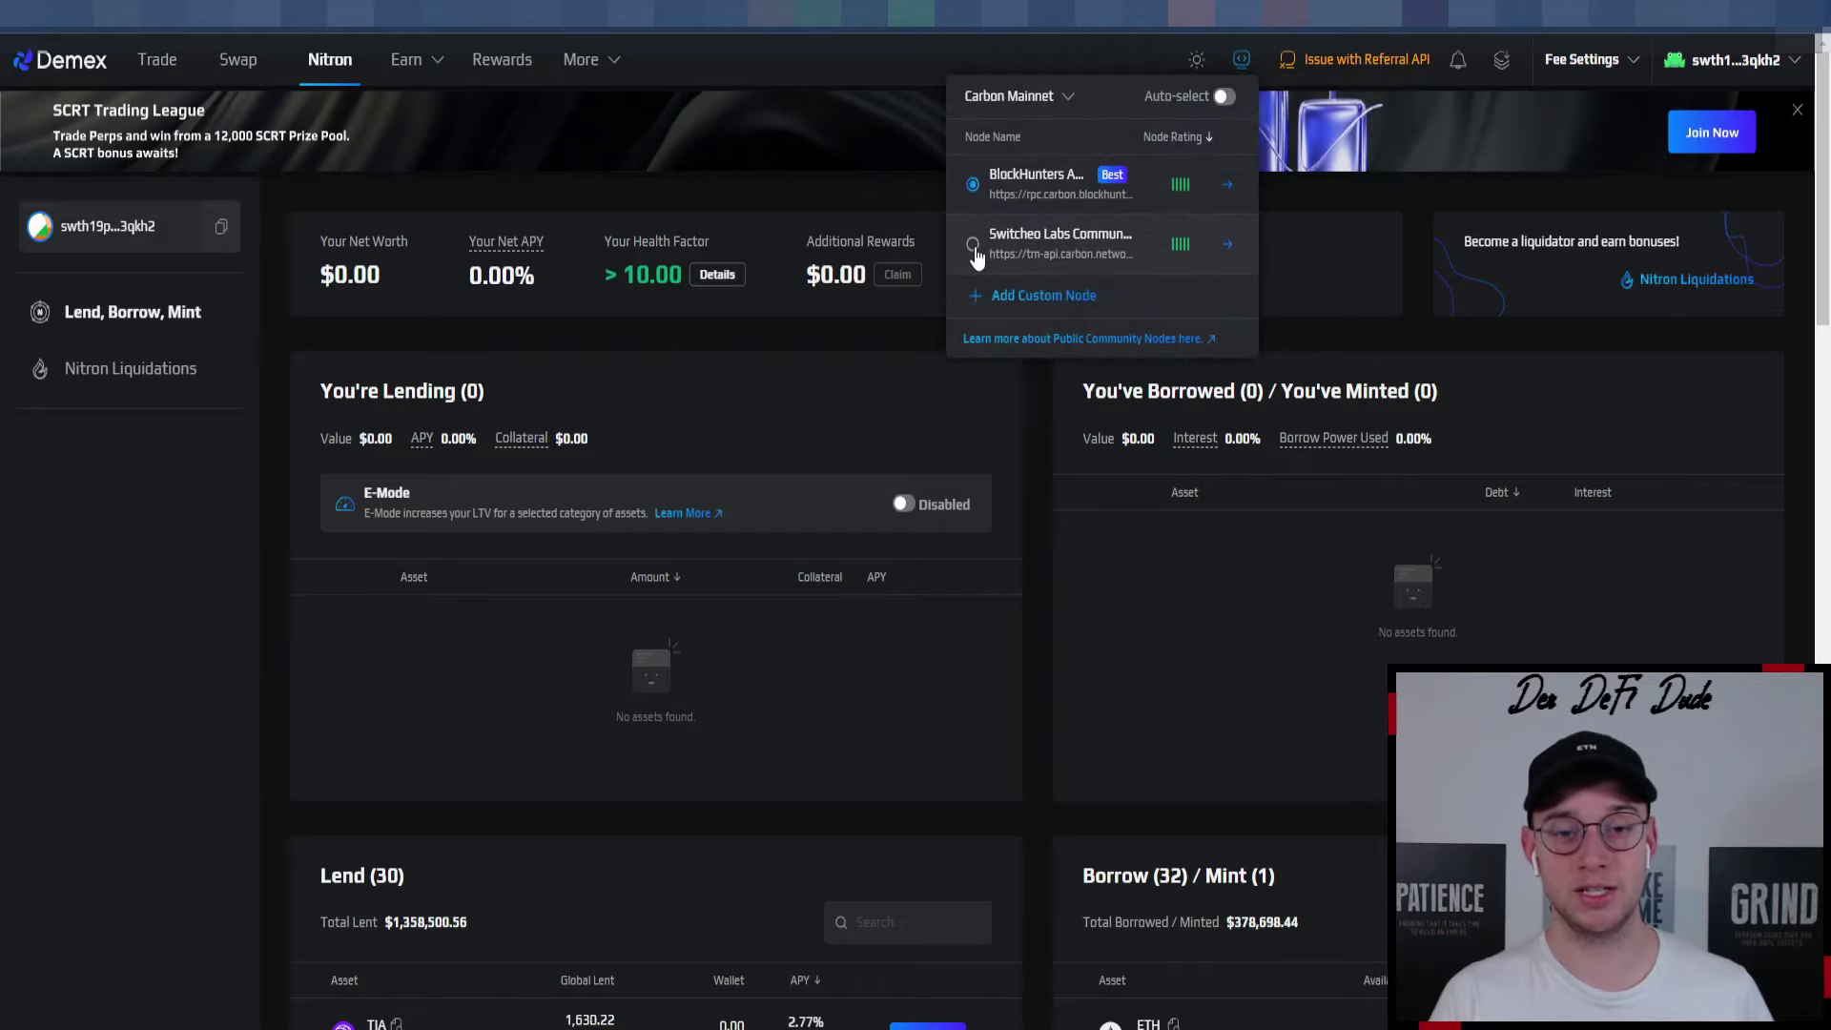
click(1033, 448)
scroll(1054, 561, down, 8)
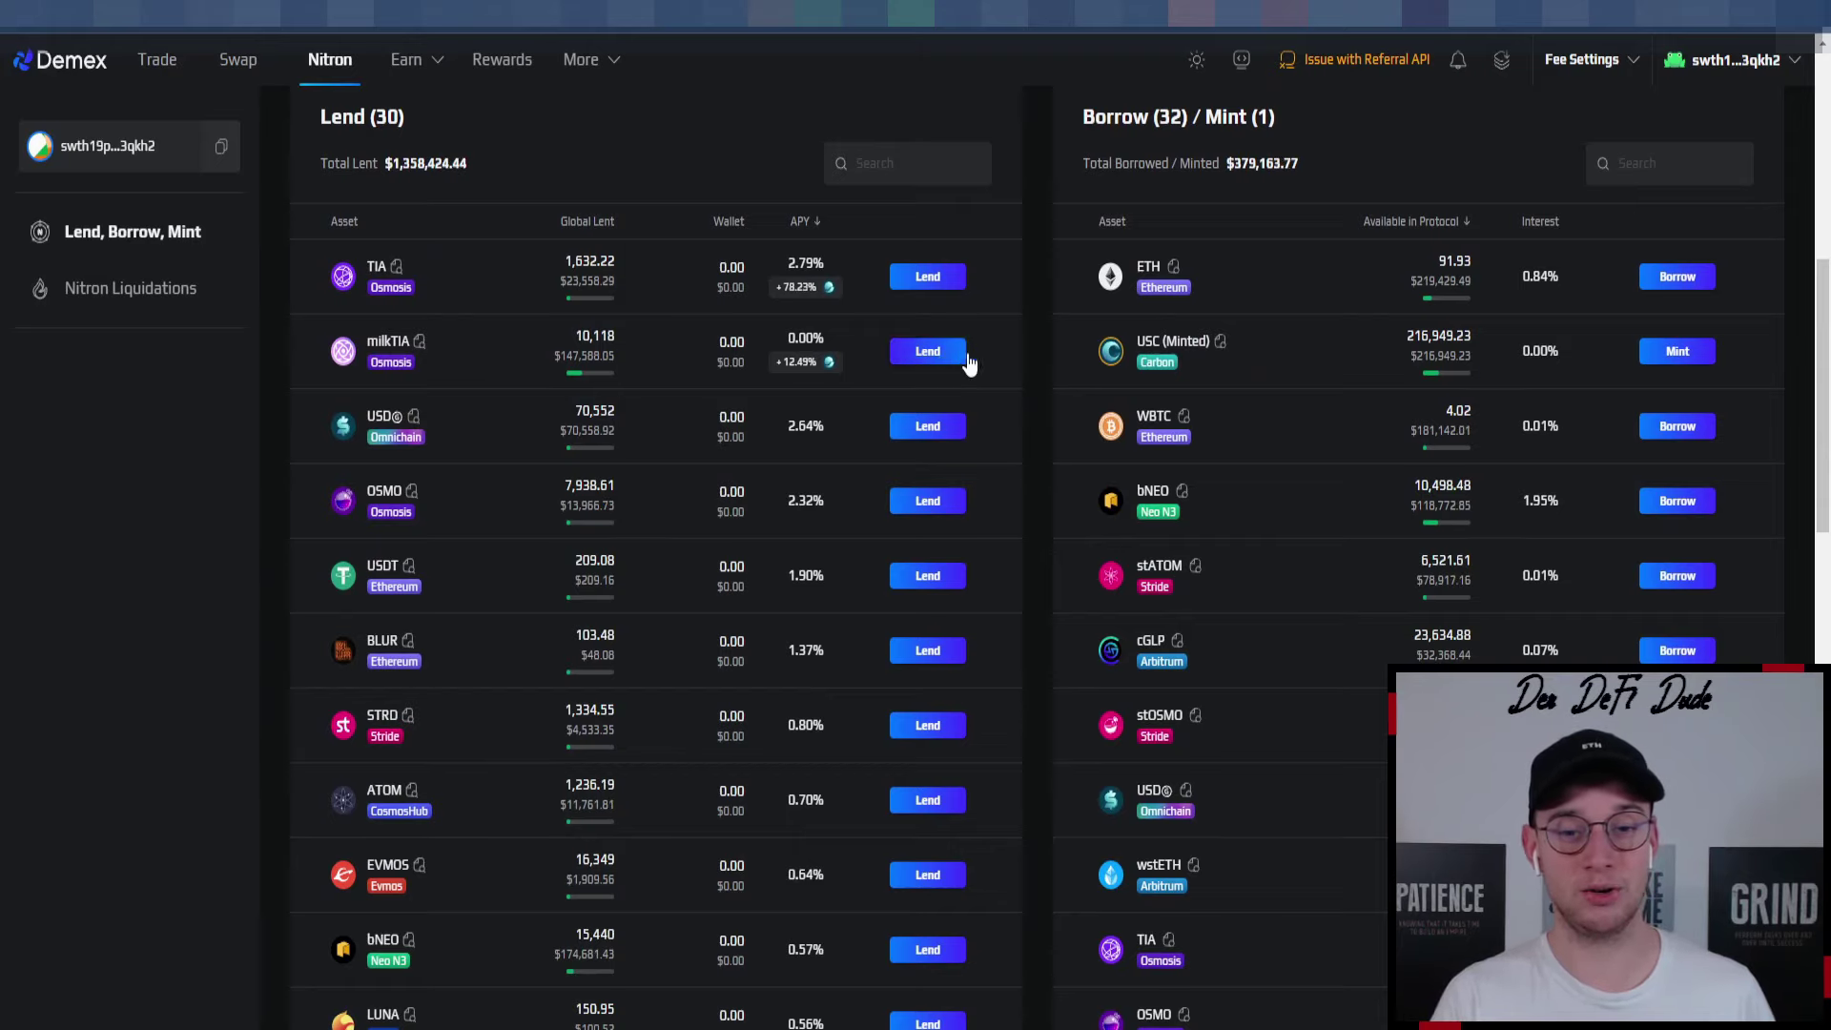
scroll(1019, 349, up, 8)
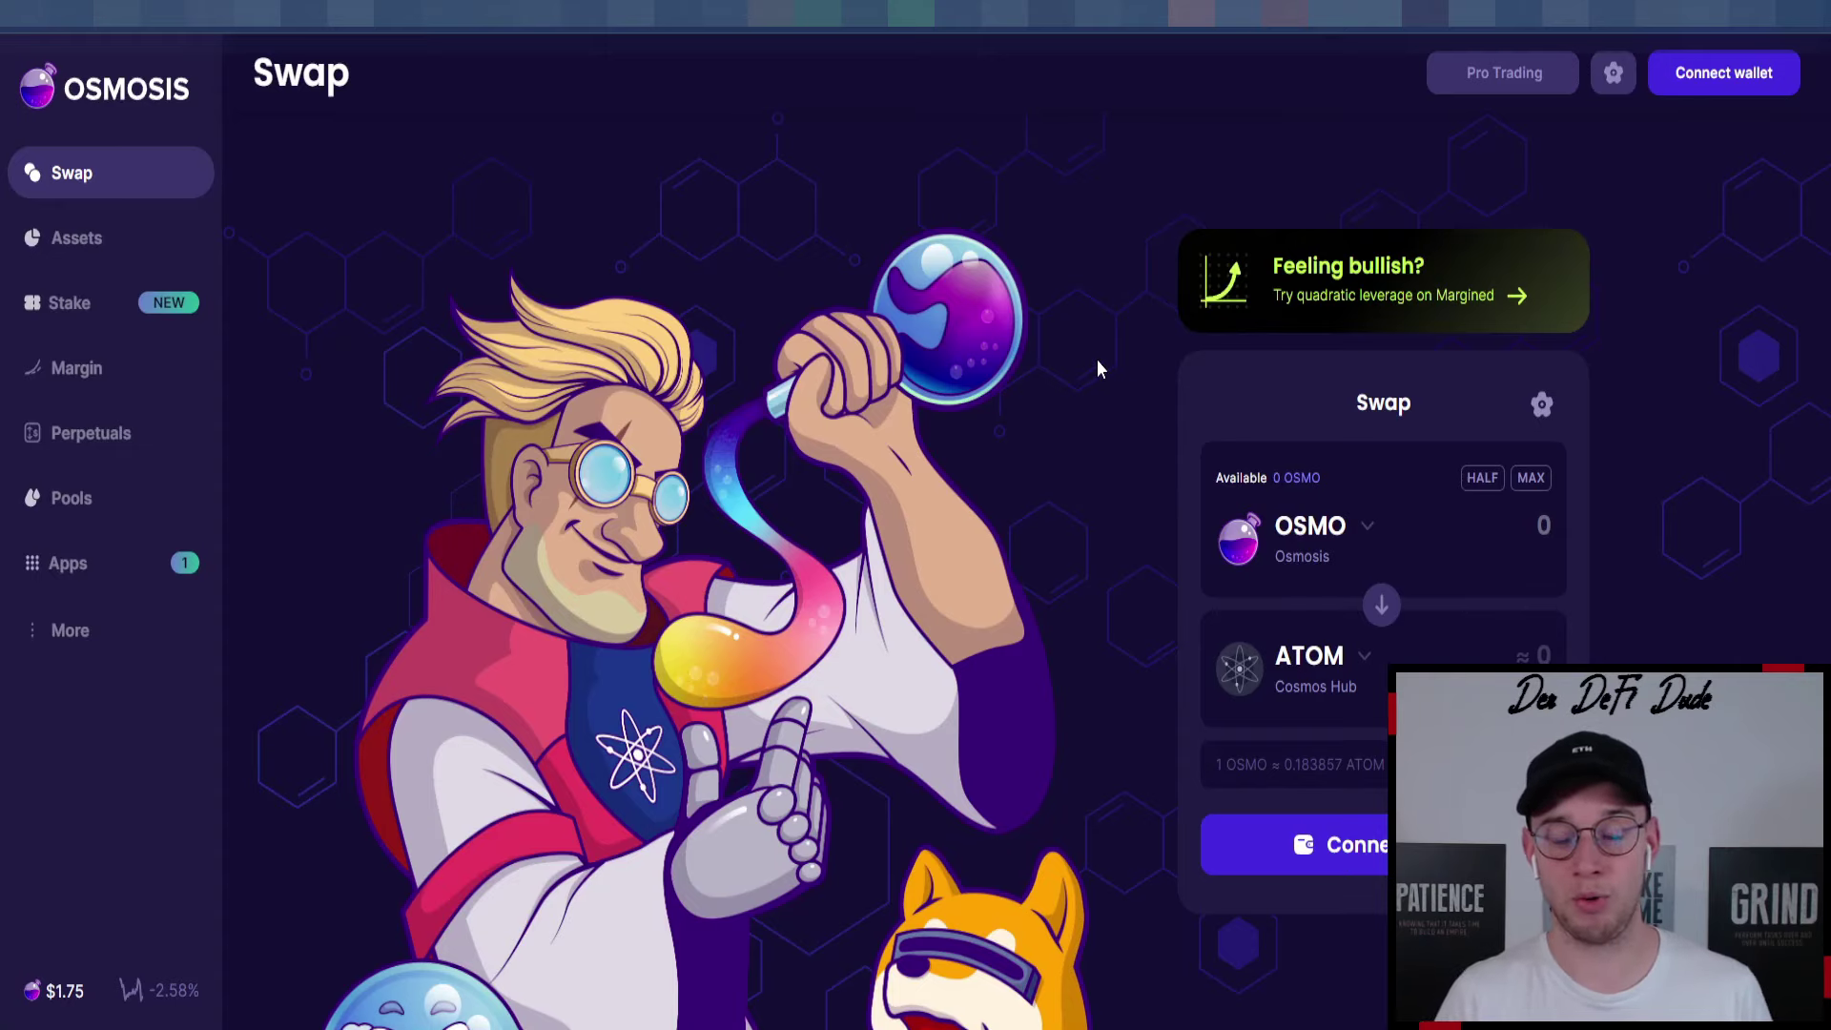
Connect and approve the Leap wallet on Osmosis.
click(1717, 73)
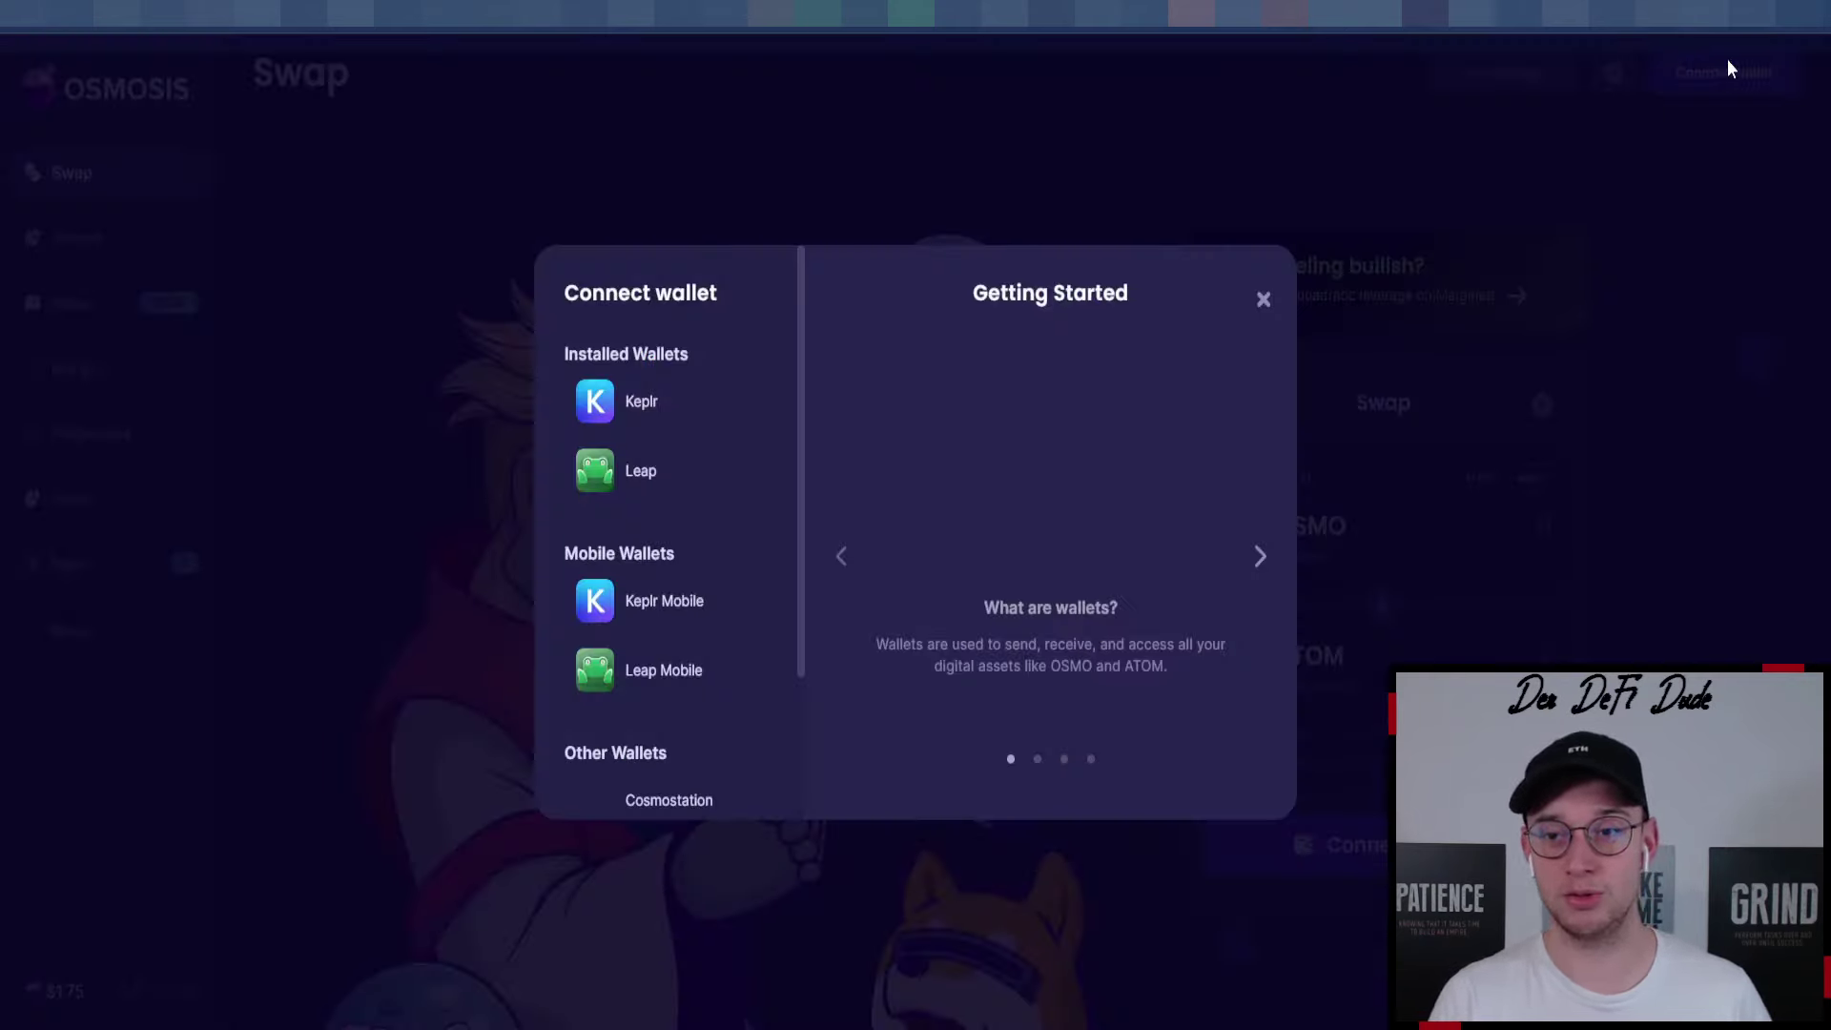
click(658, 474)
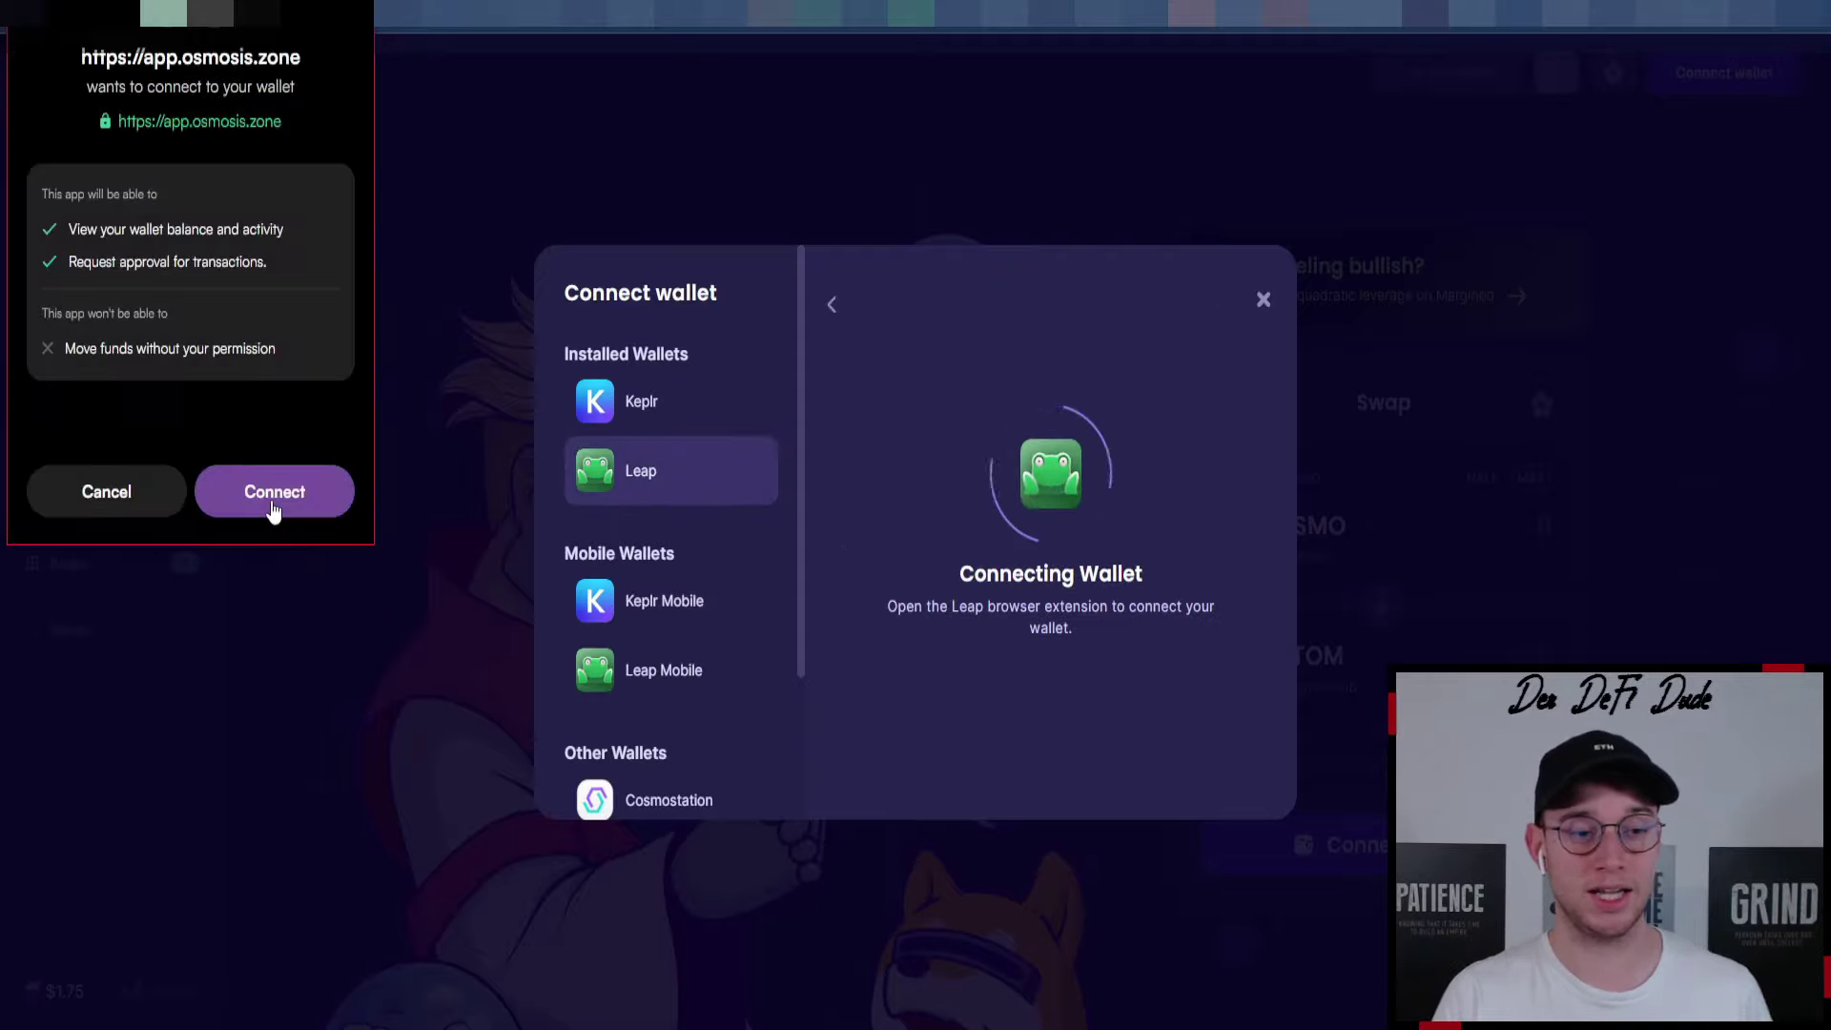
click(272, 496)
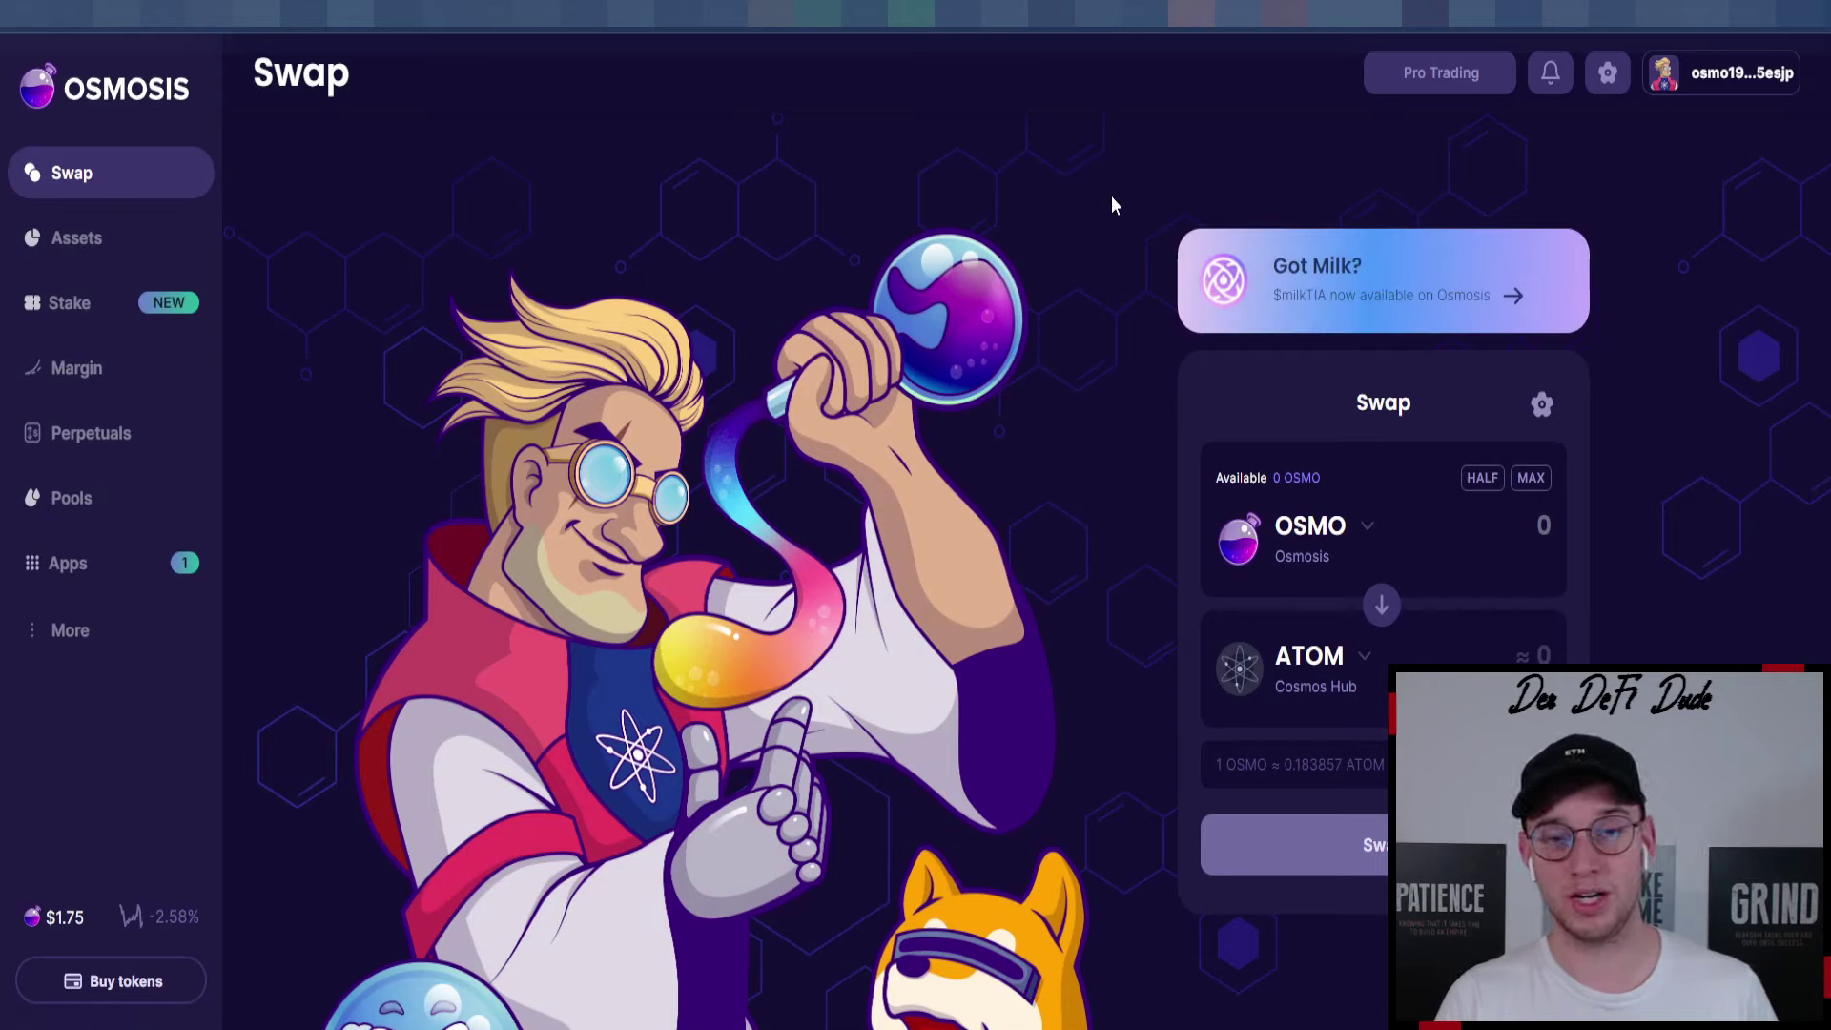
Set up a swap of 0.01 milkTIA into SWTH on Carbon, about 22.4586 SWTH.
click(1367, 541)
click(1275, 699)
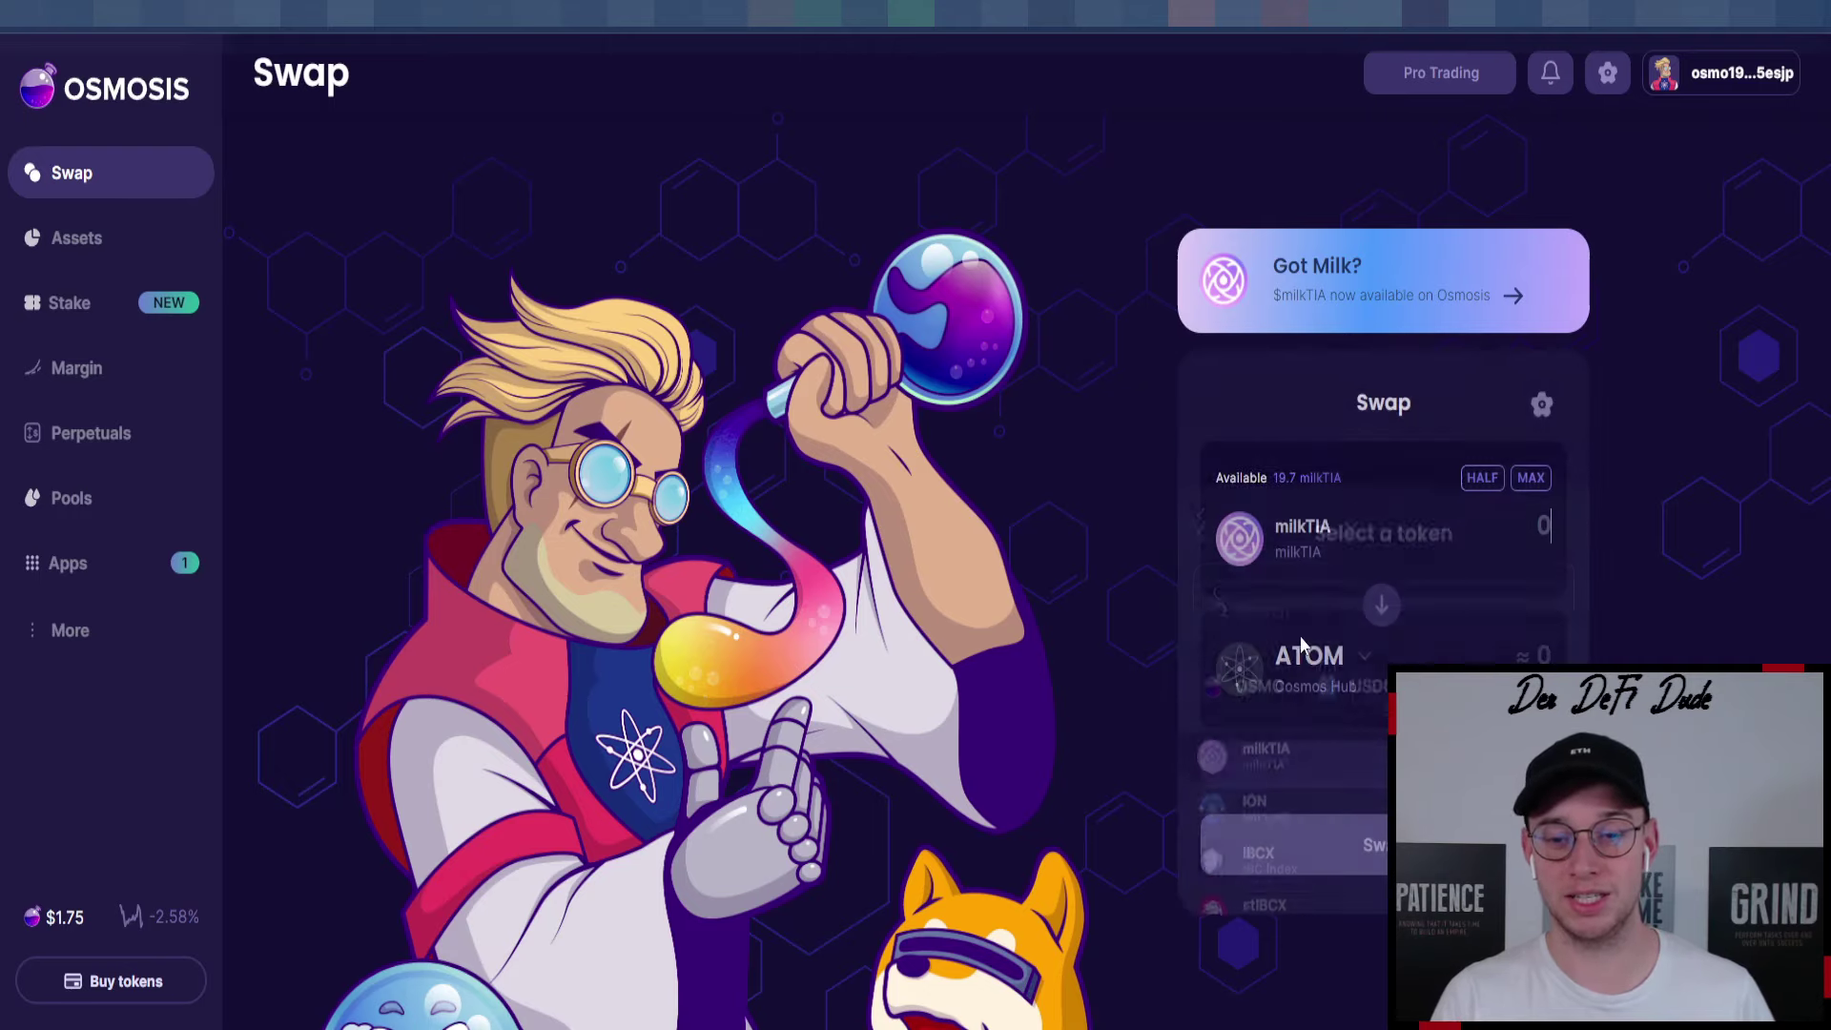
click(1356, 664)
text(swth)
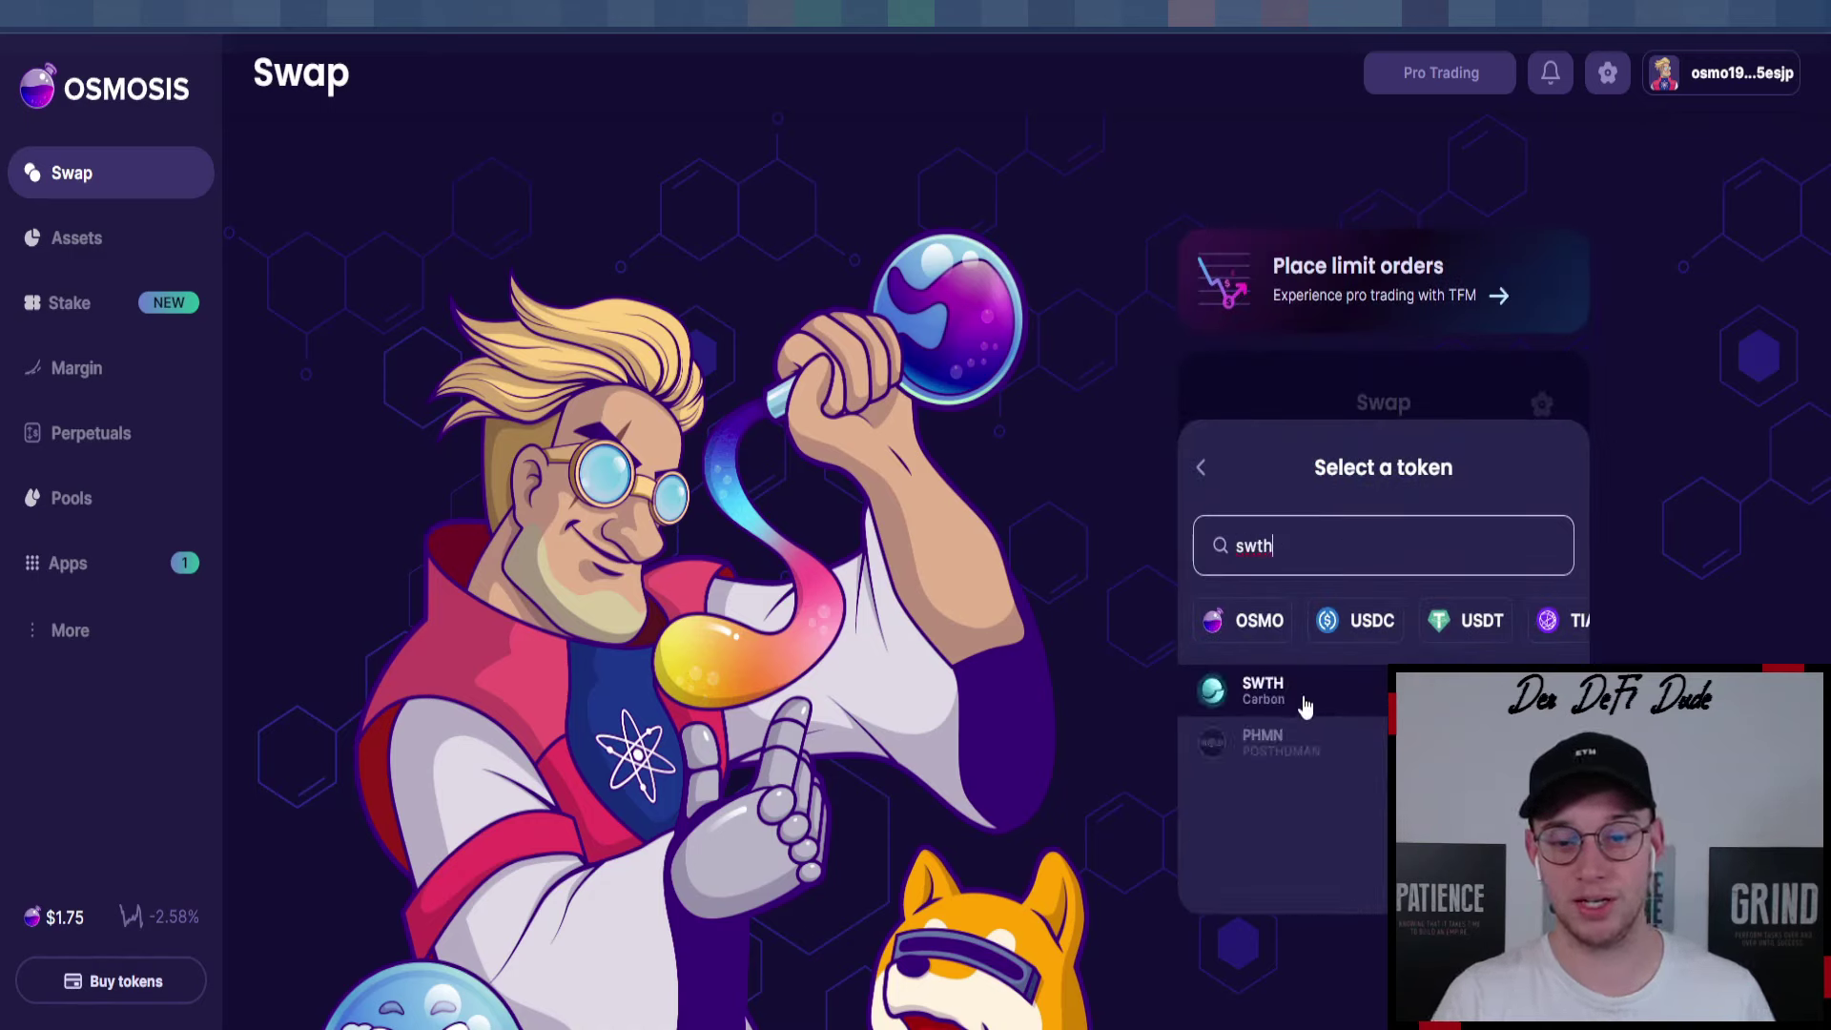
click(1302, 701)
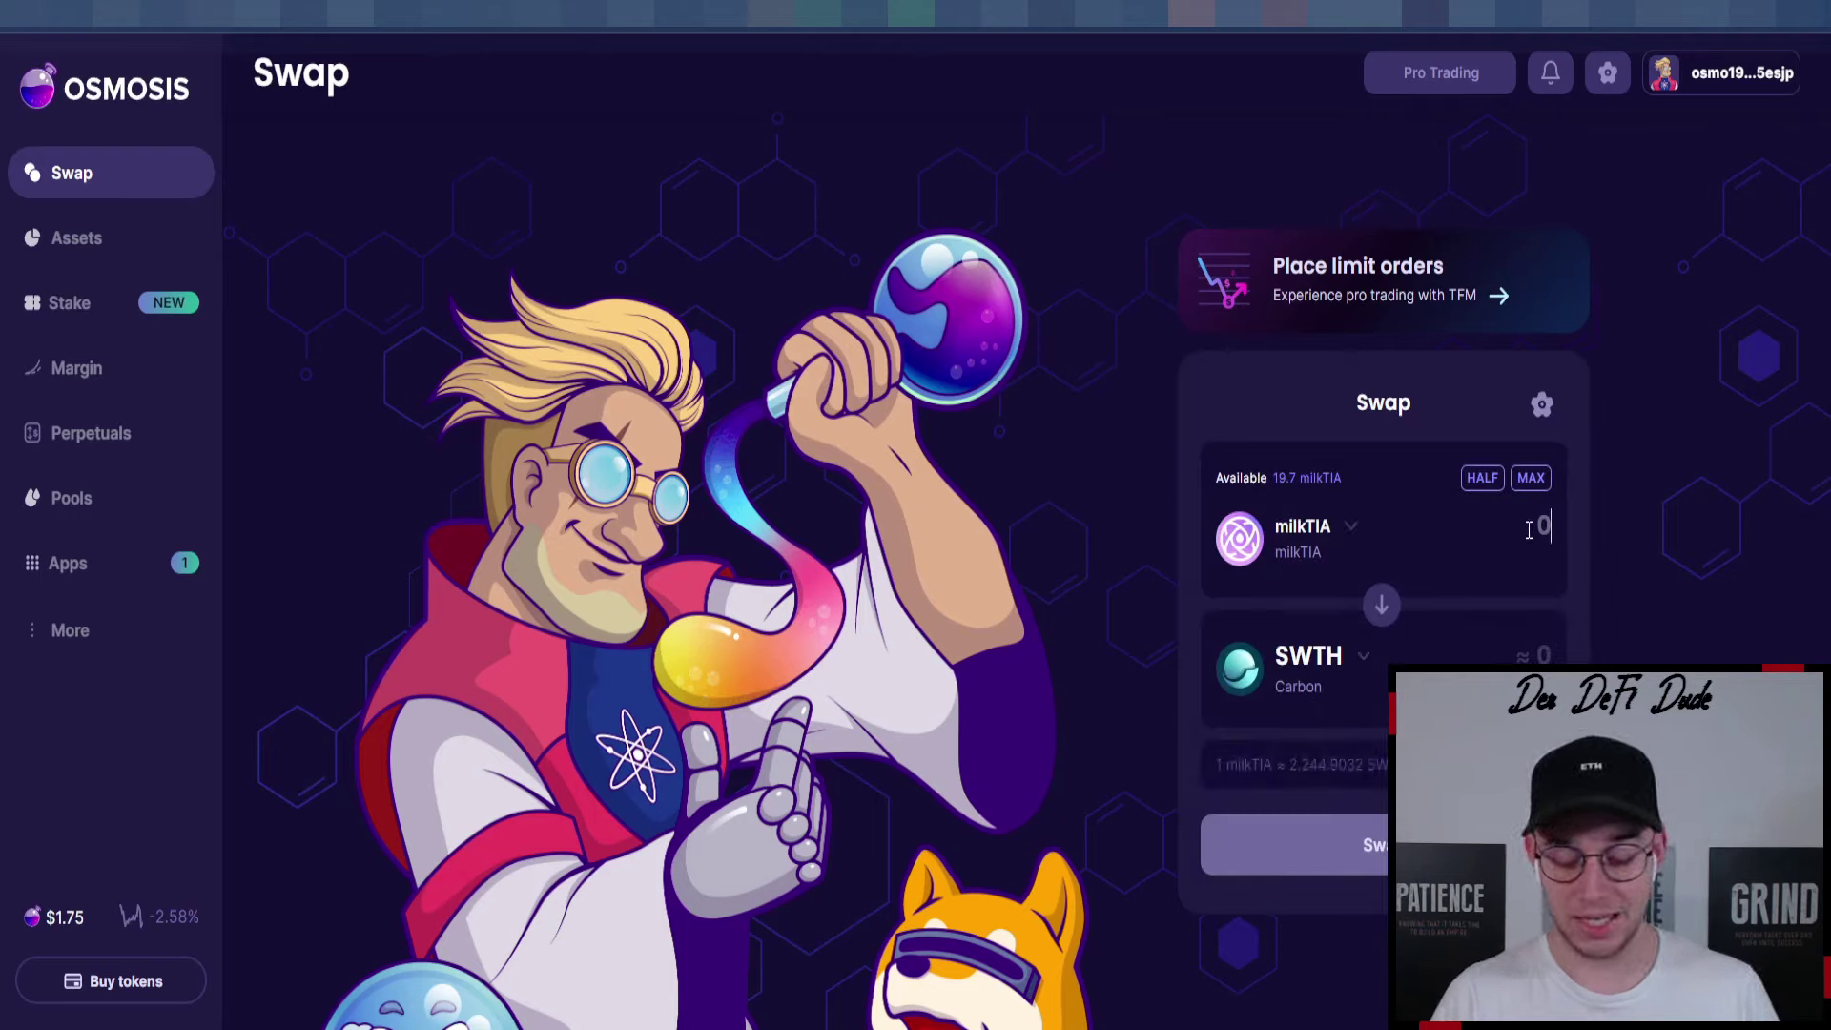
text(0.01)
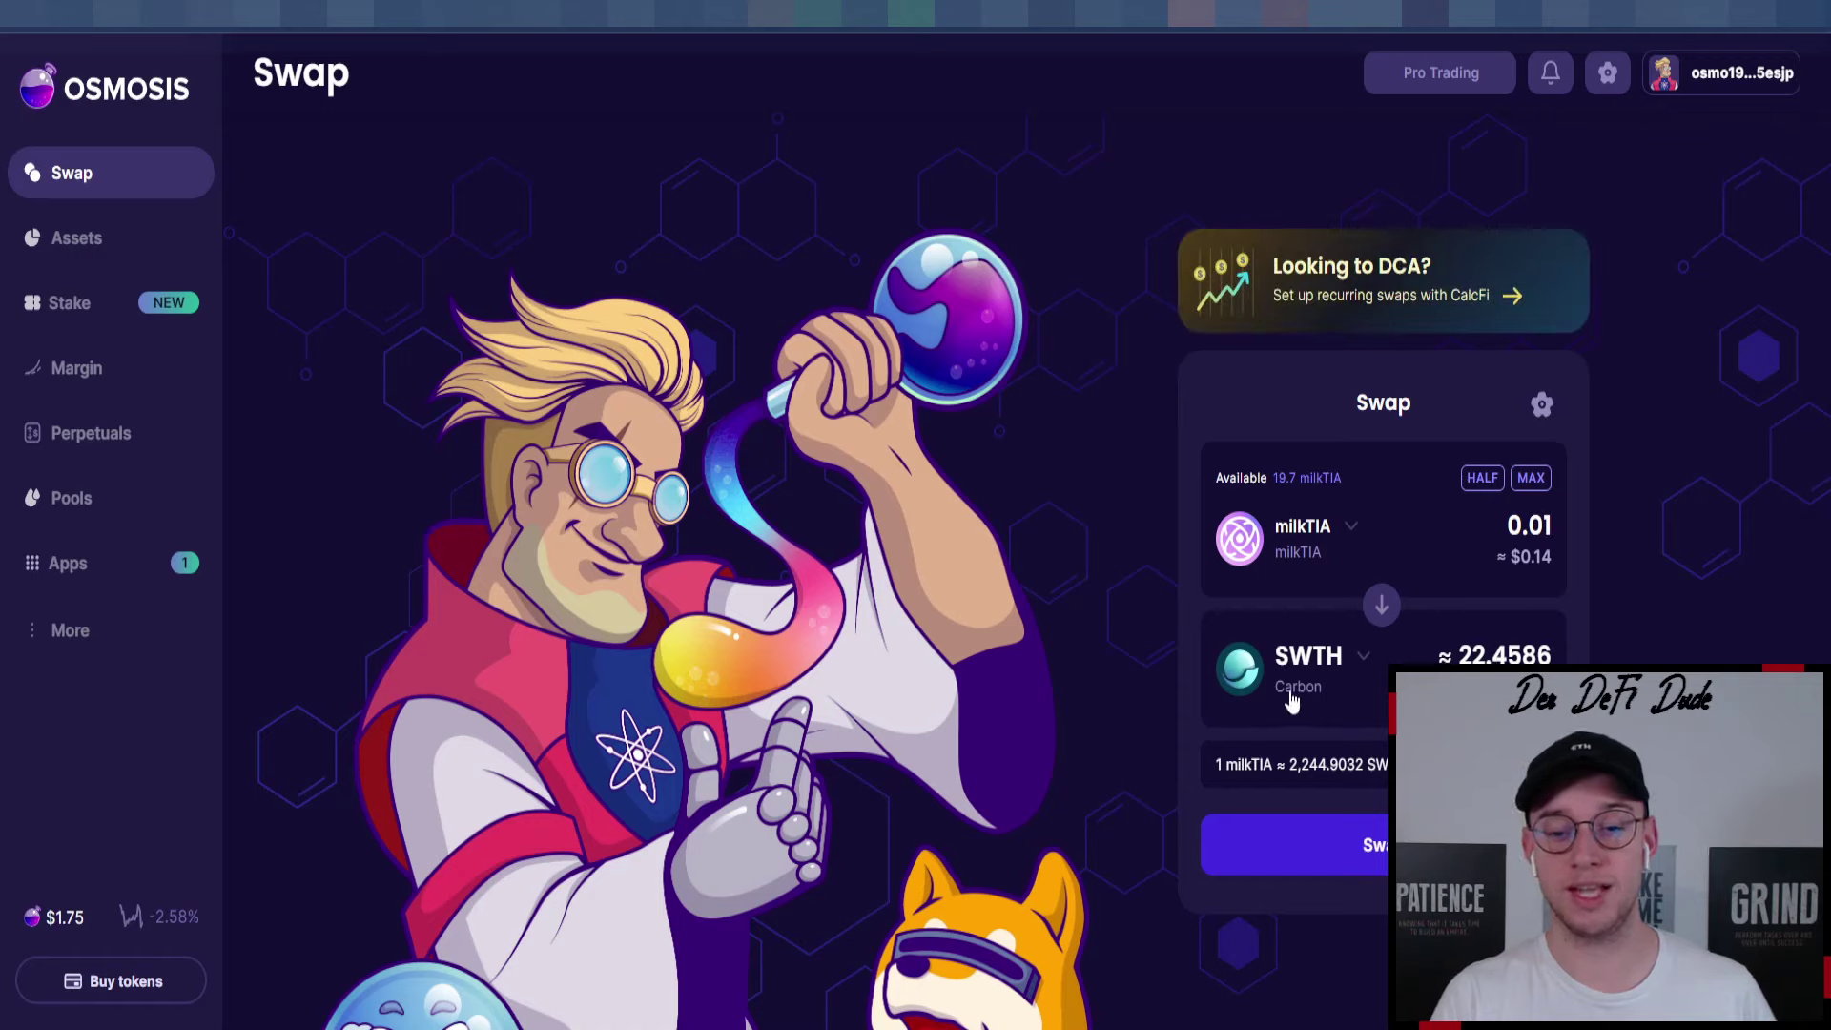
Submit and approve the 0.01 milkTIA to SWTH swap, then switch to IBC.fun.
click(1363, 844)
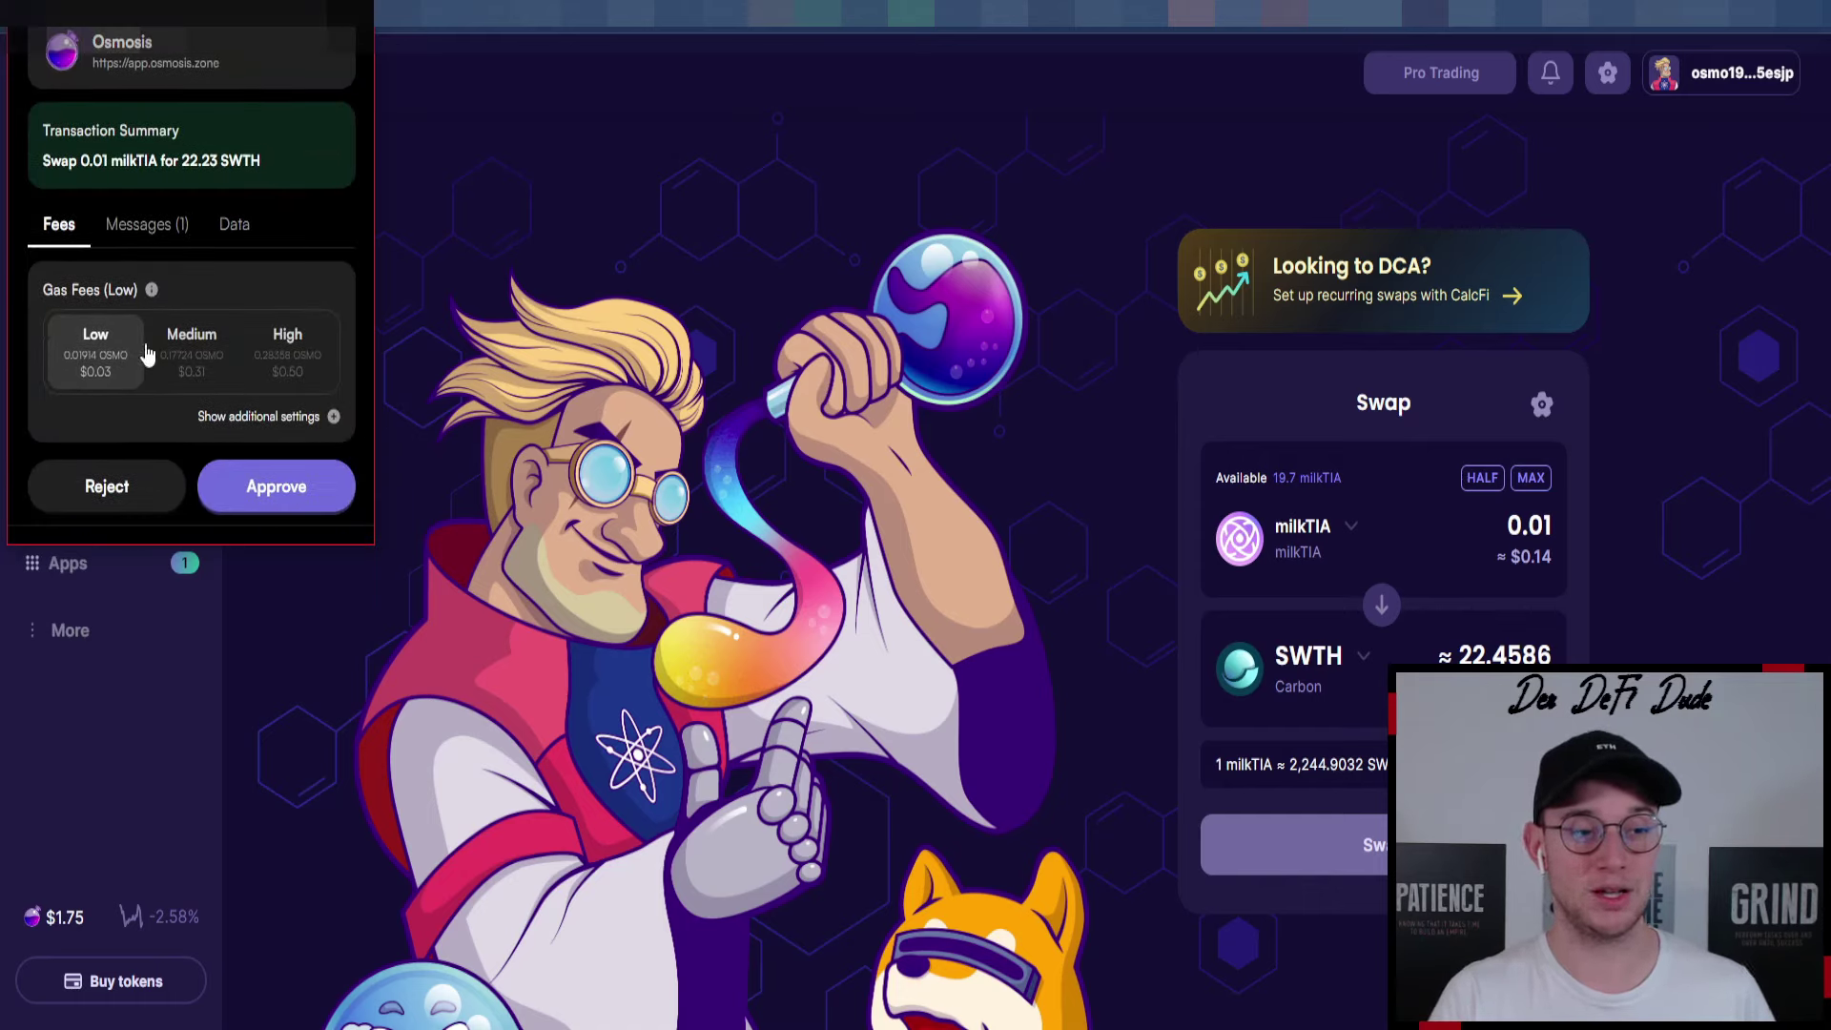
mouse_move(93, 374)
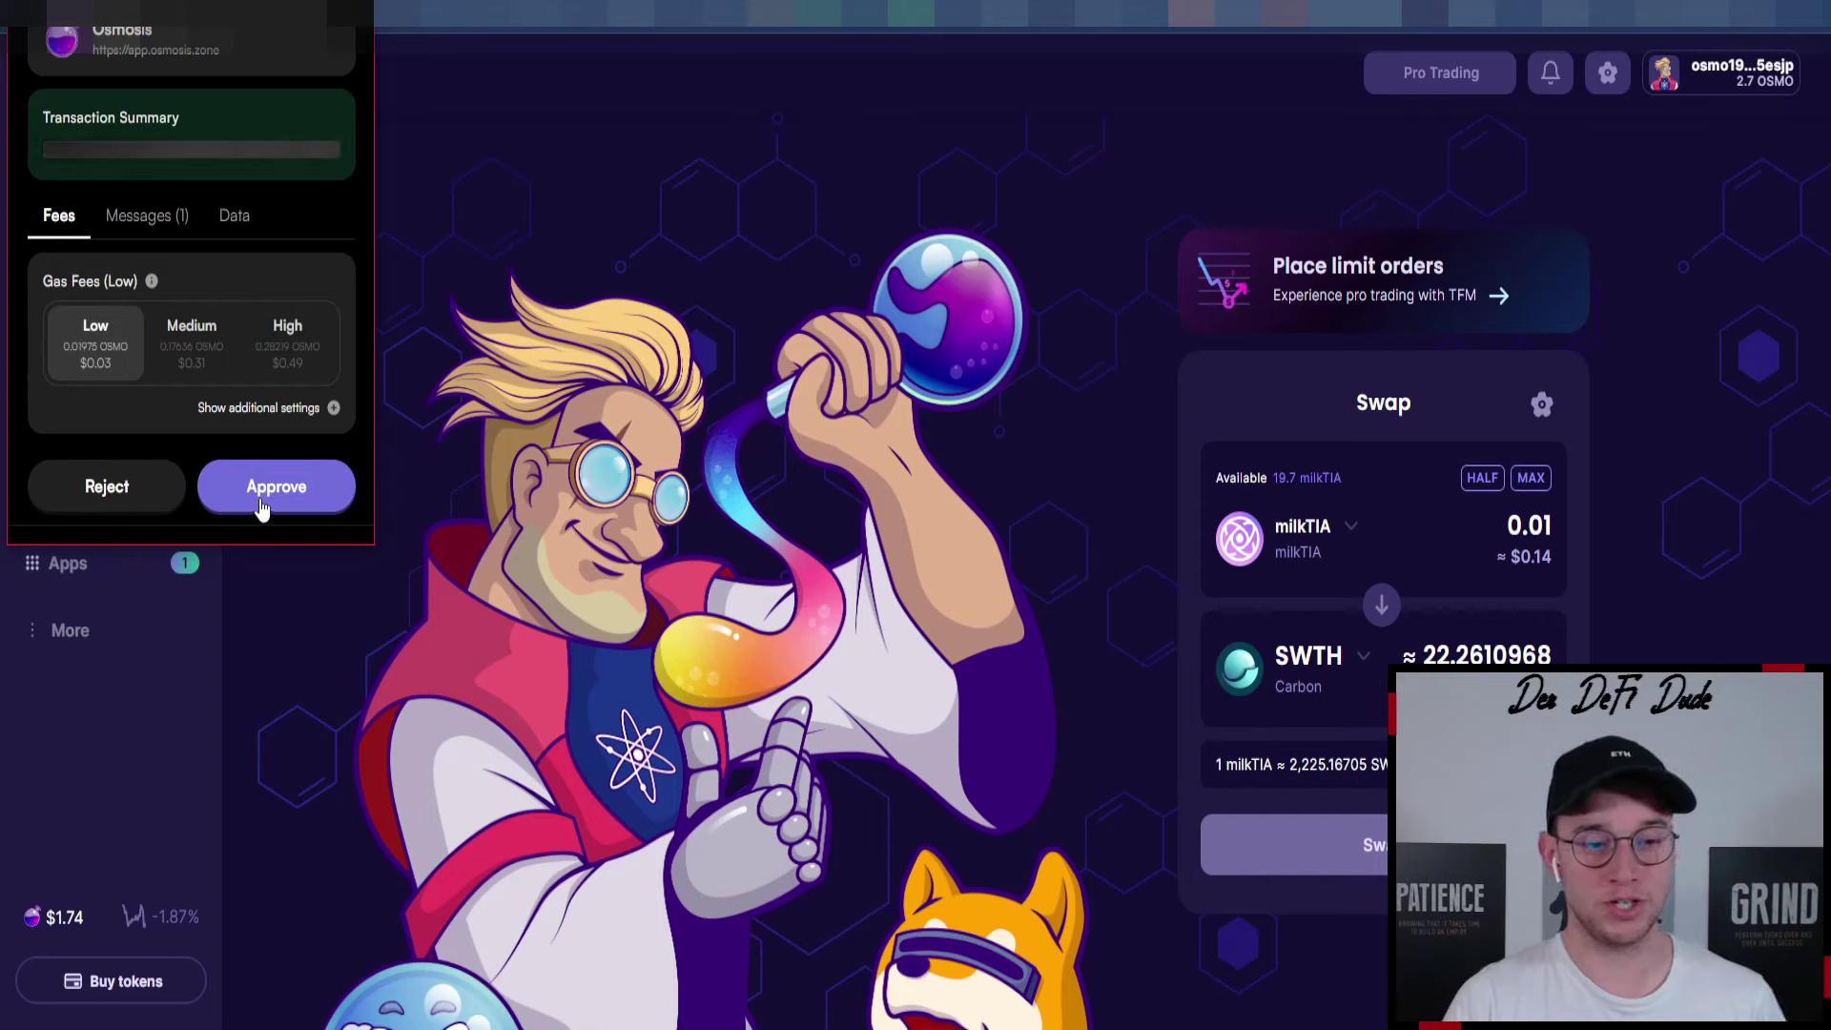
click(261, 508)
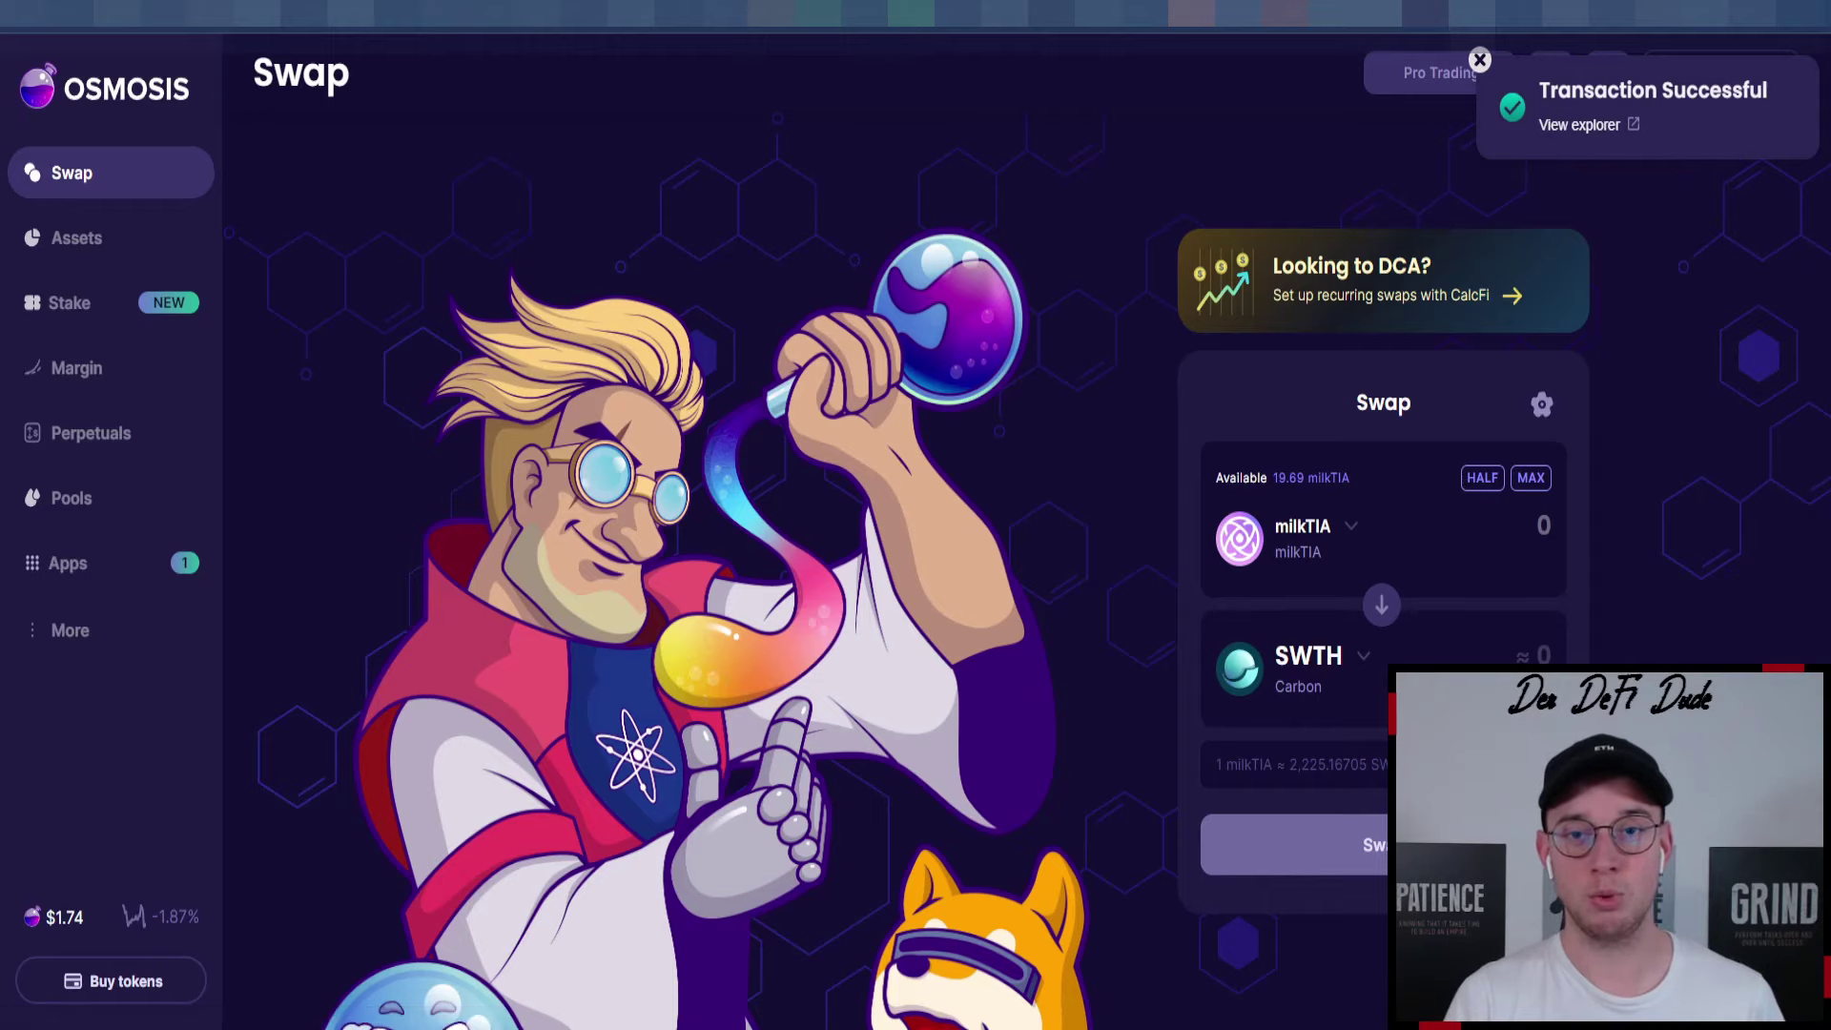
click(1239, 13)
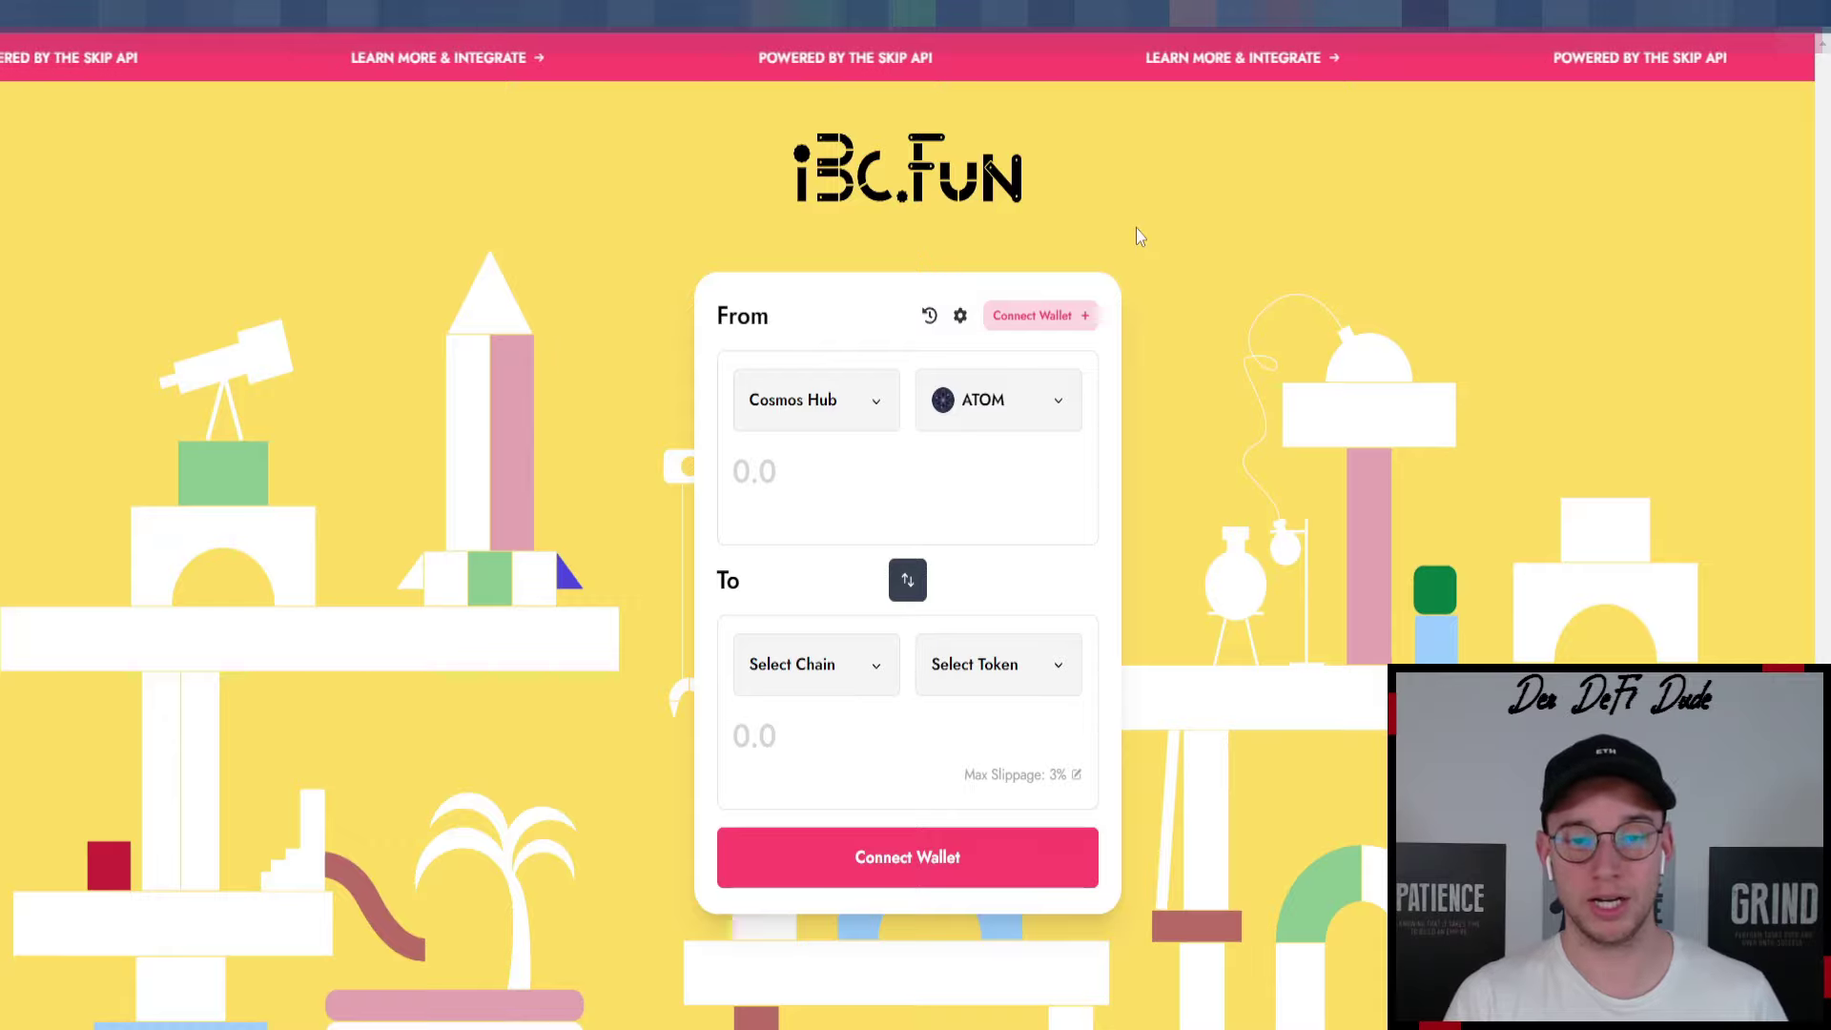
Connect and approve the Leap wallet on IBC.fun.
click(1006, 315)
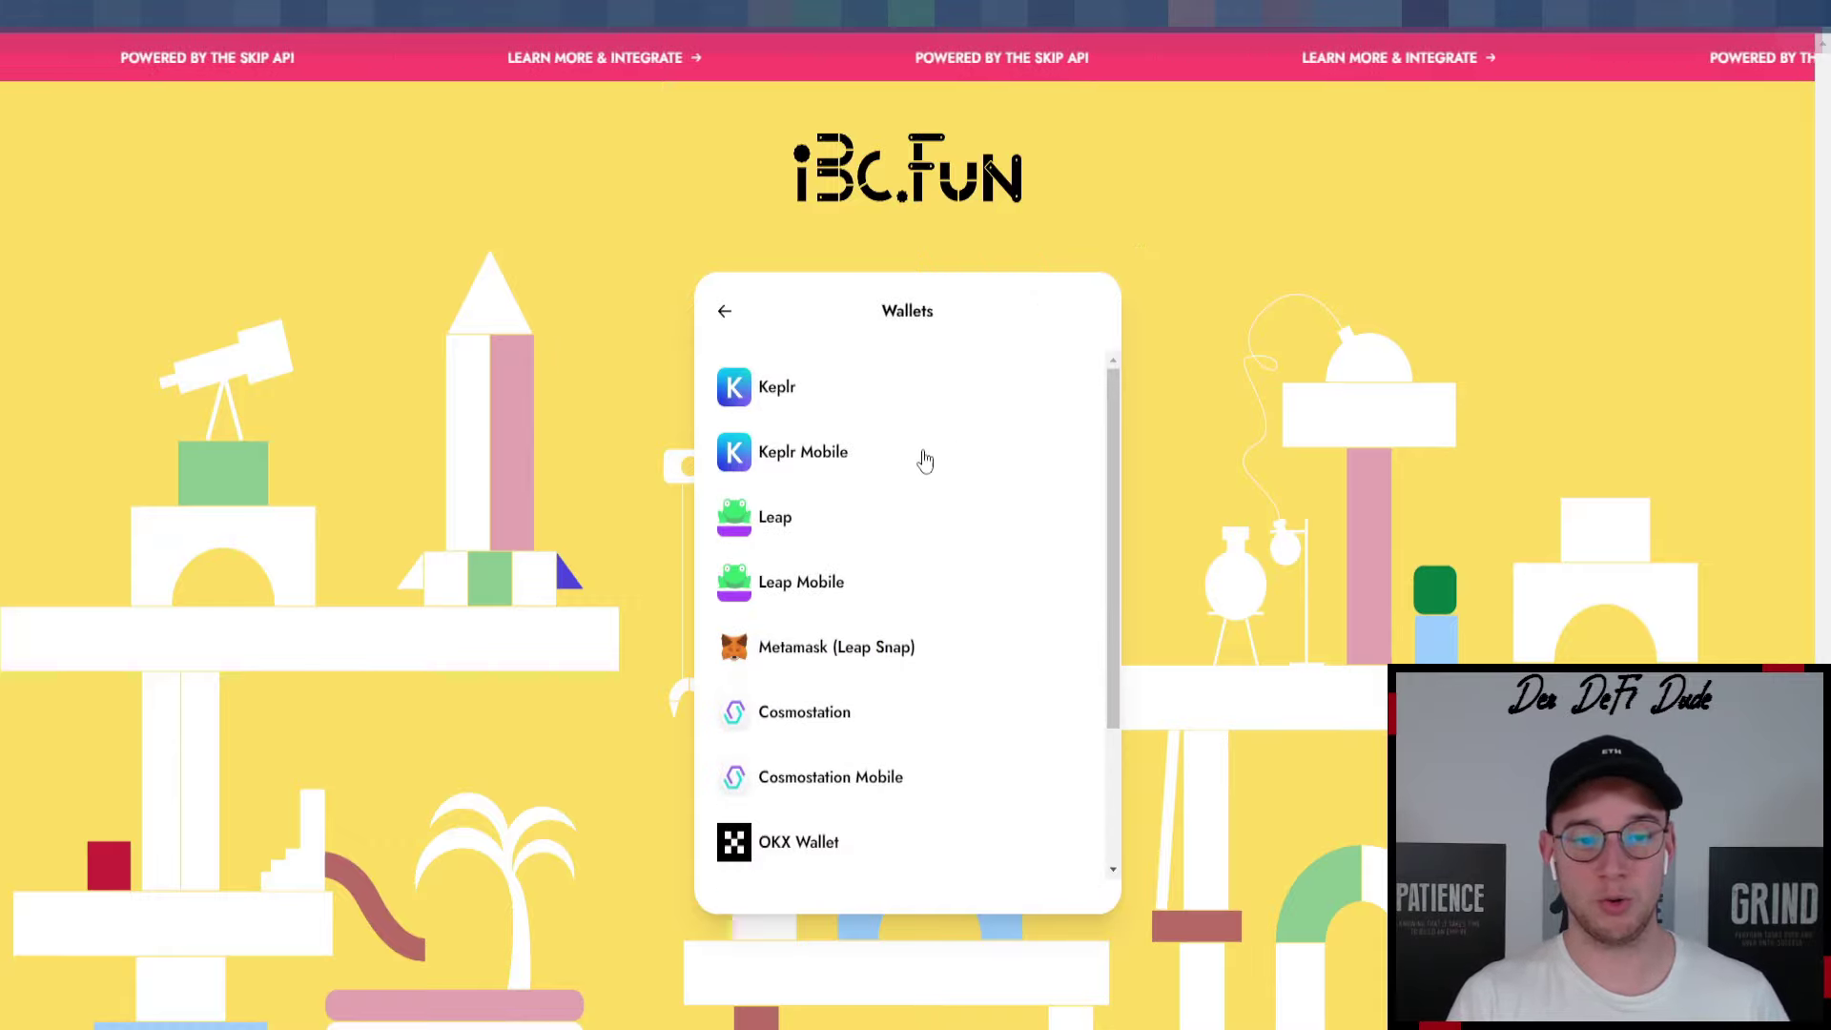
click(803, 520)
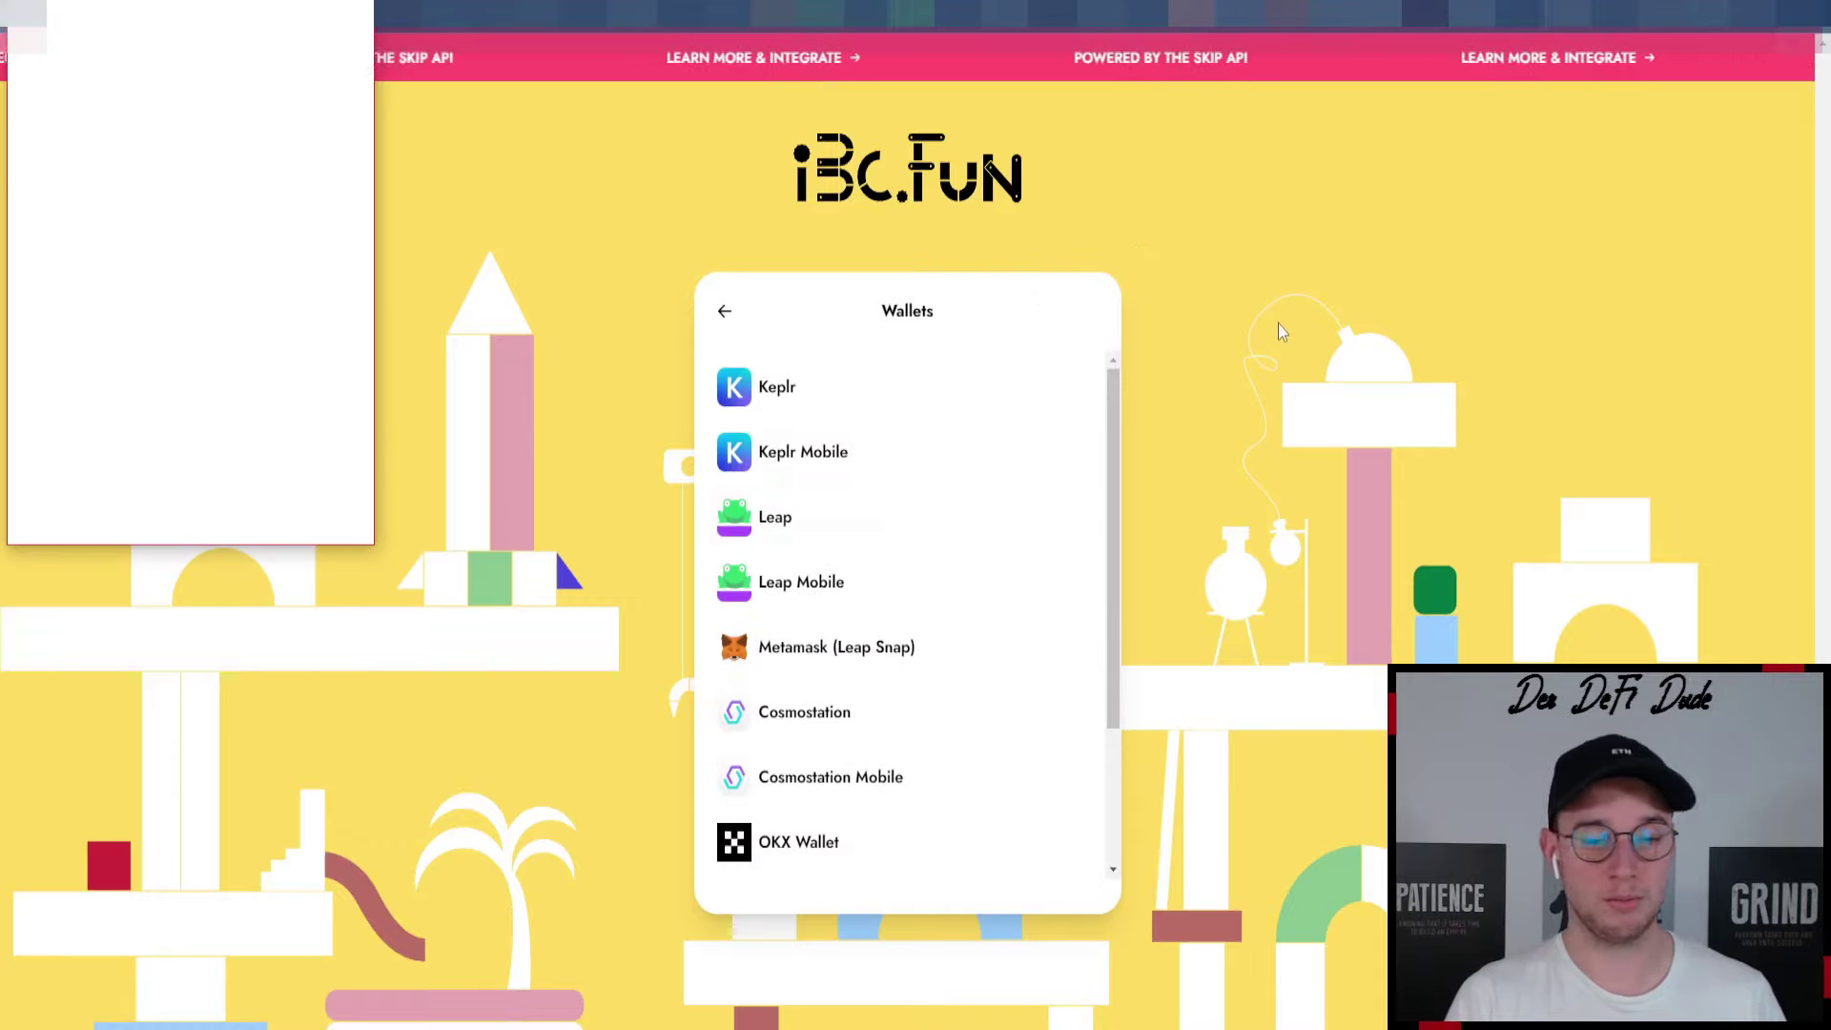
click(250, 491)
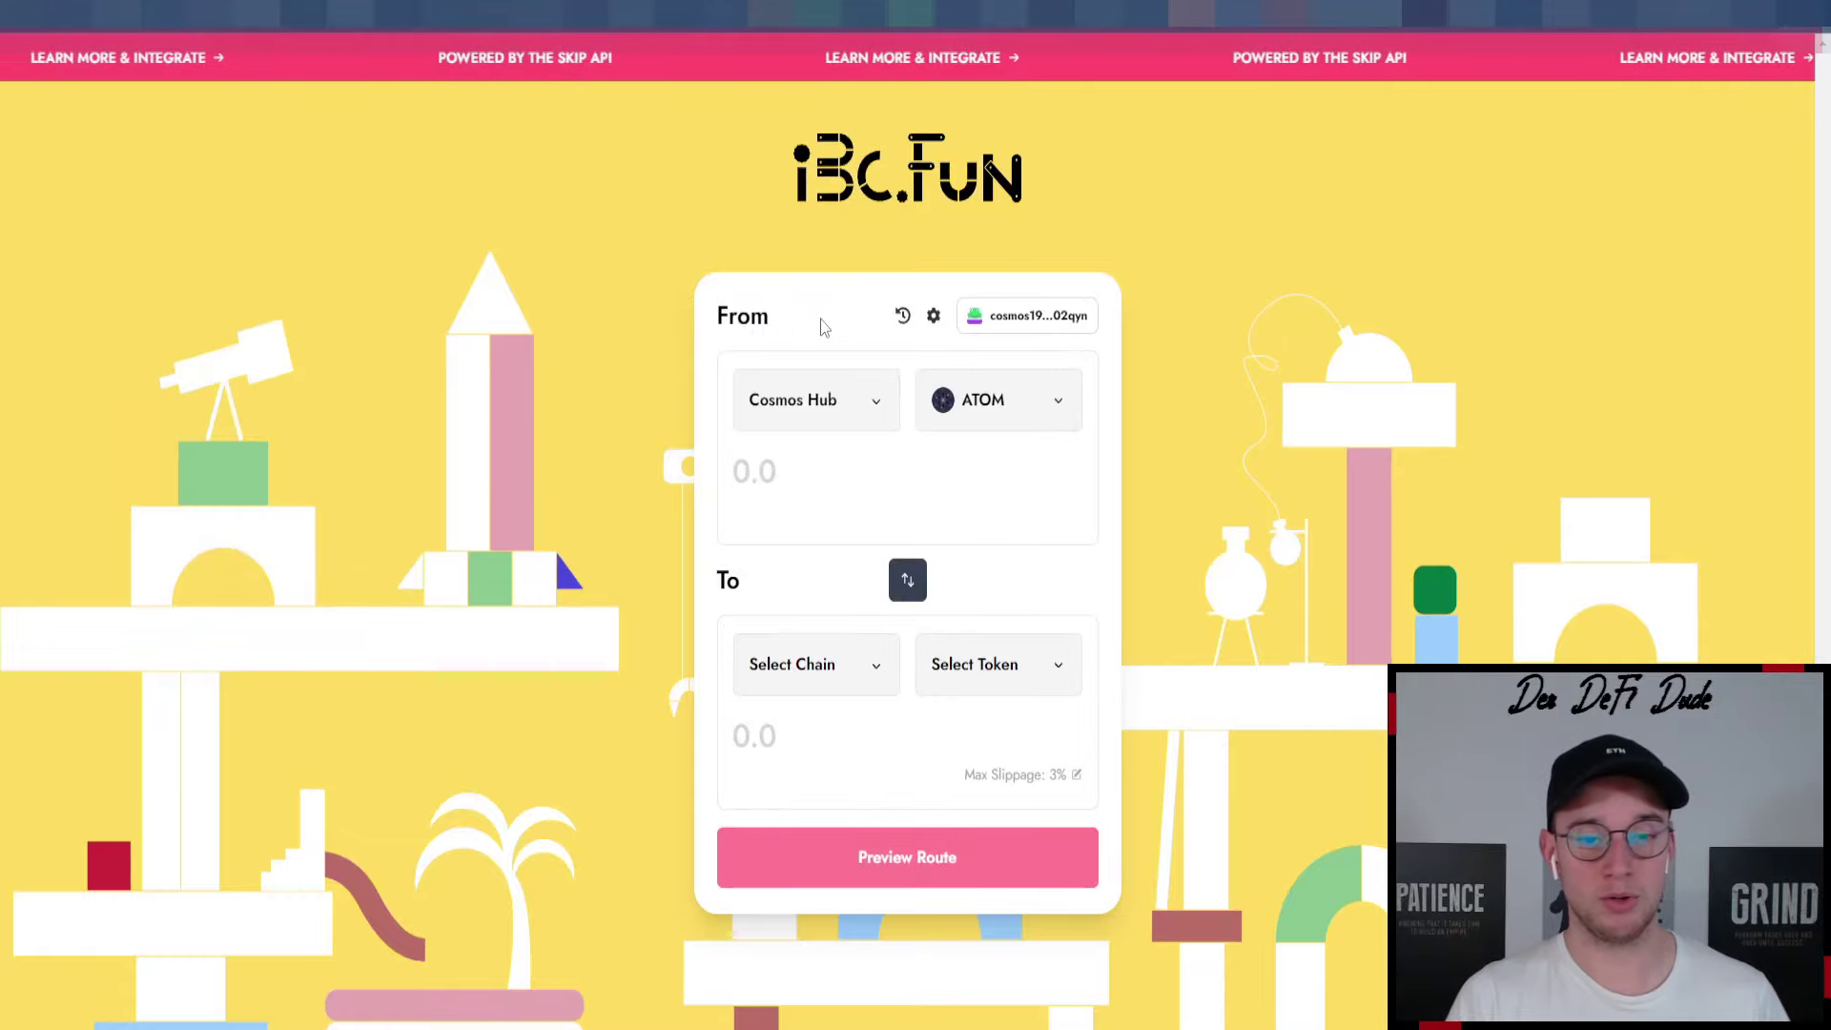
Set the transfer route from Osmosis milkTIA to Carbon milkTIA.
click(853, 396)
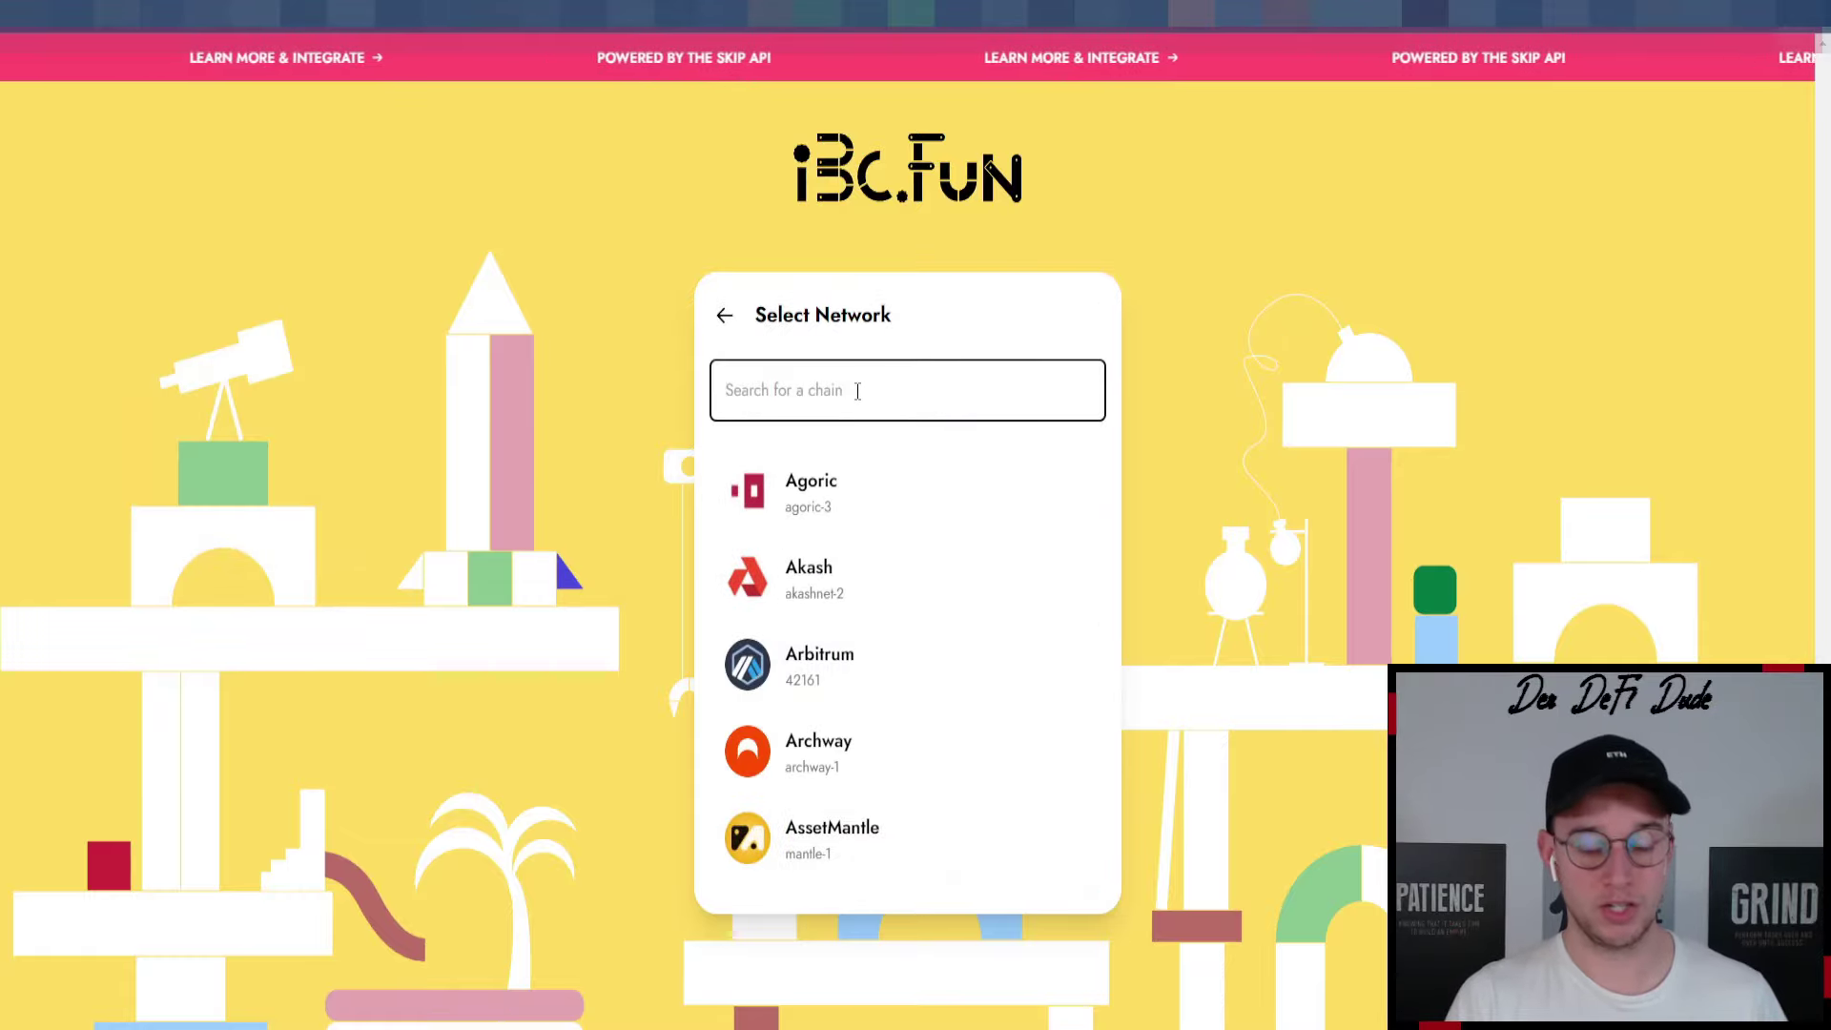
text(osm)
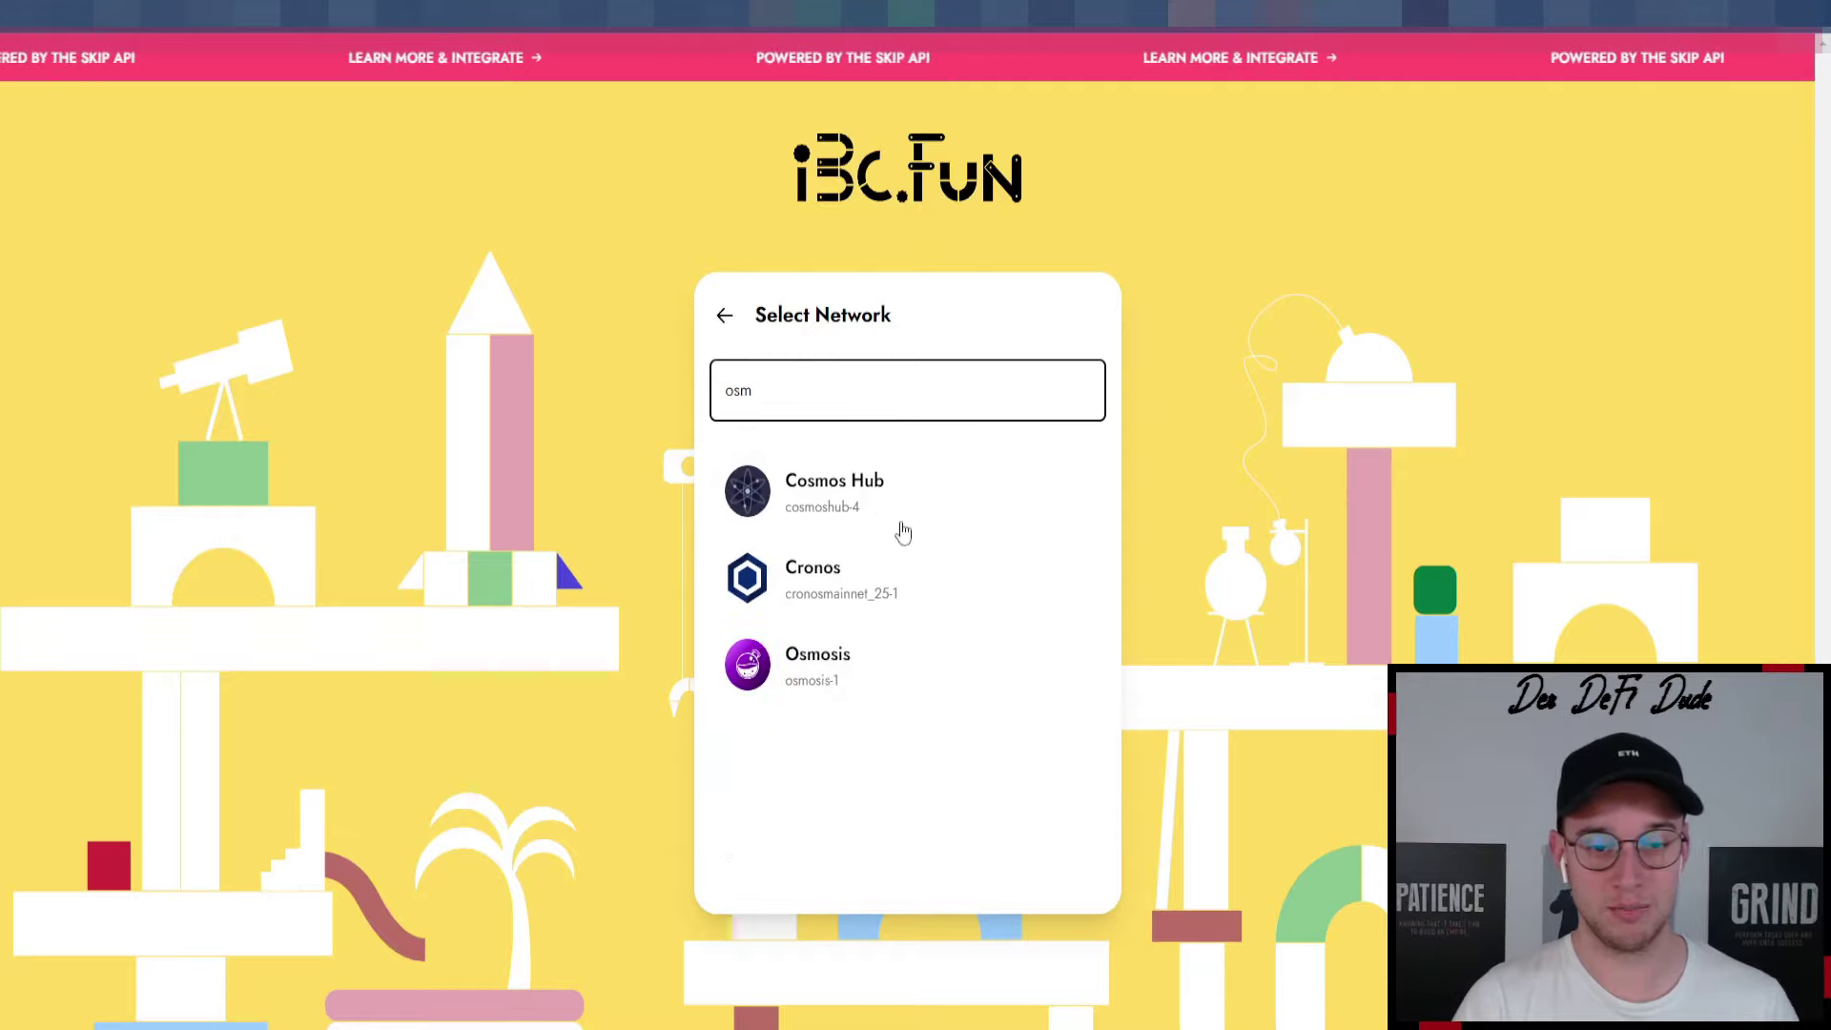
click(836, 670)
click(1037, 416)
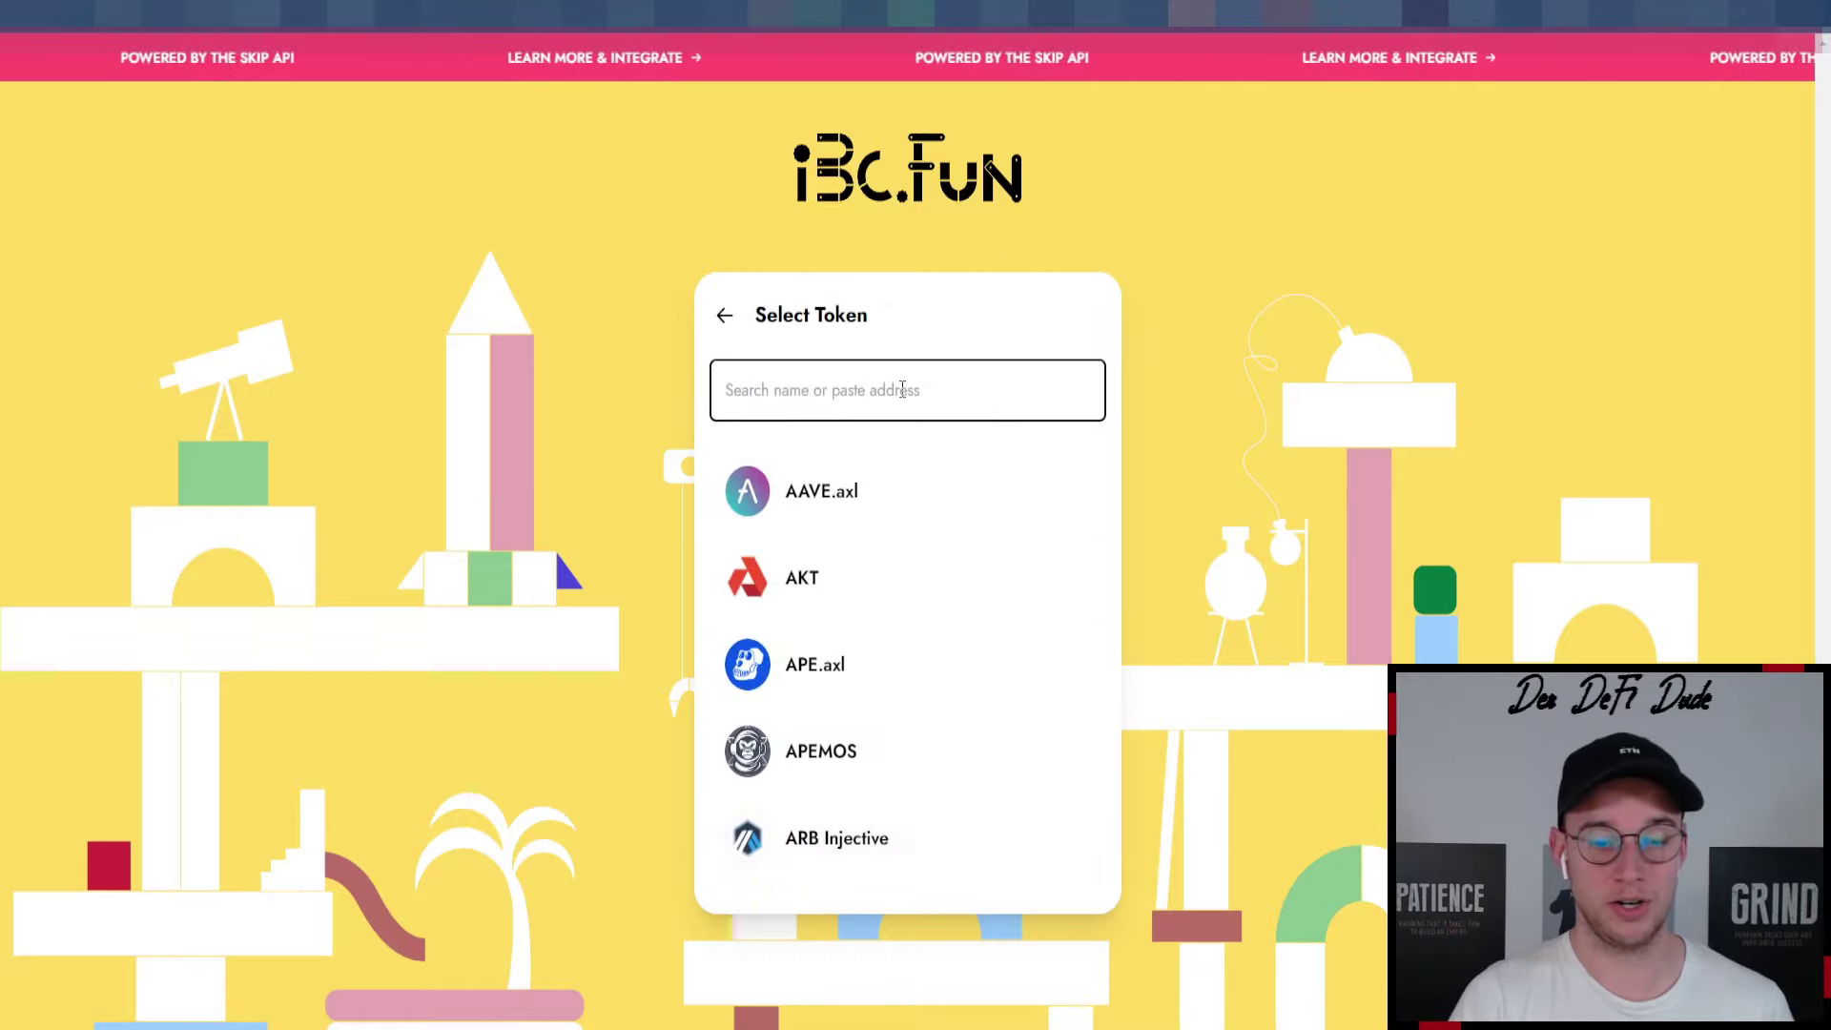
text(milk)
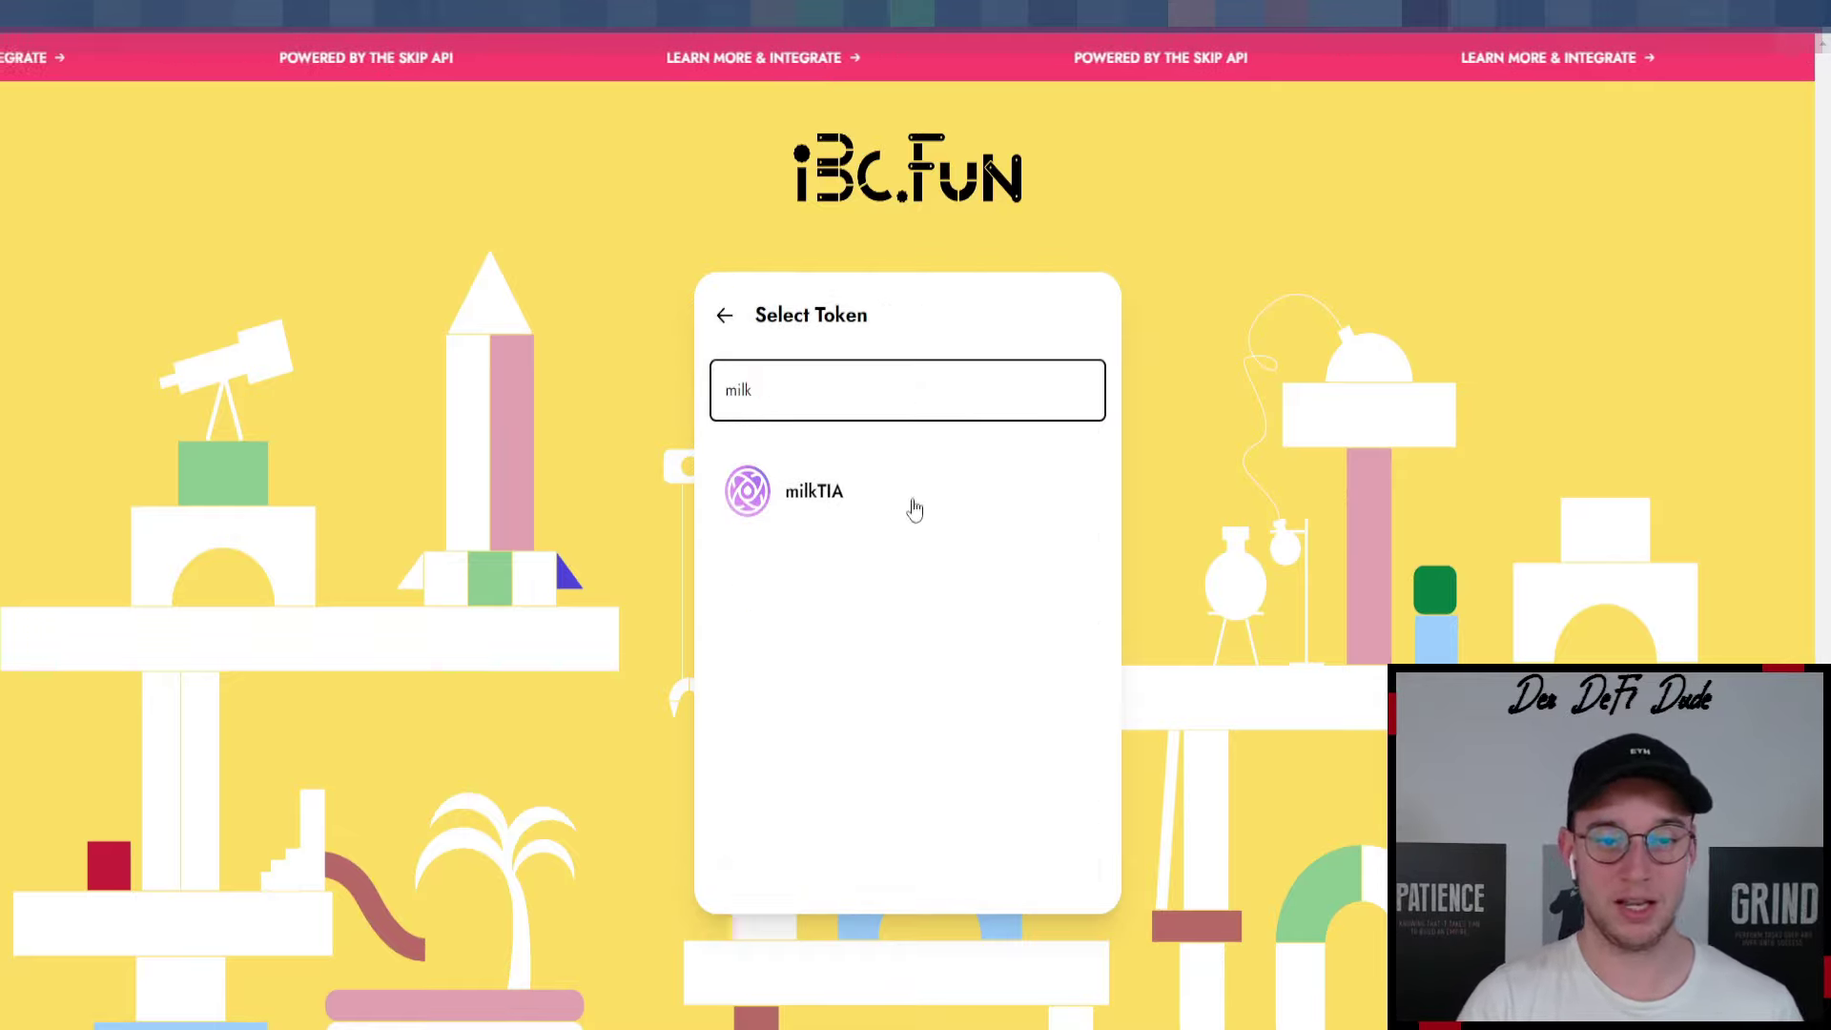
click(886, 505)
click(839, 675)
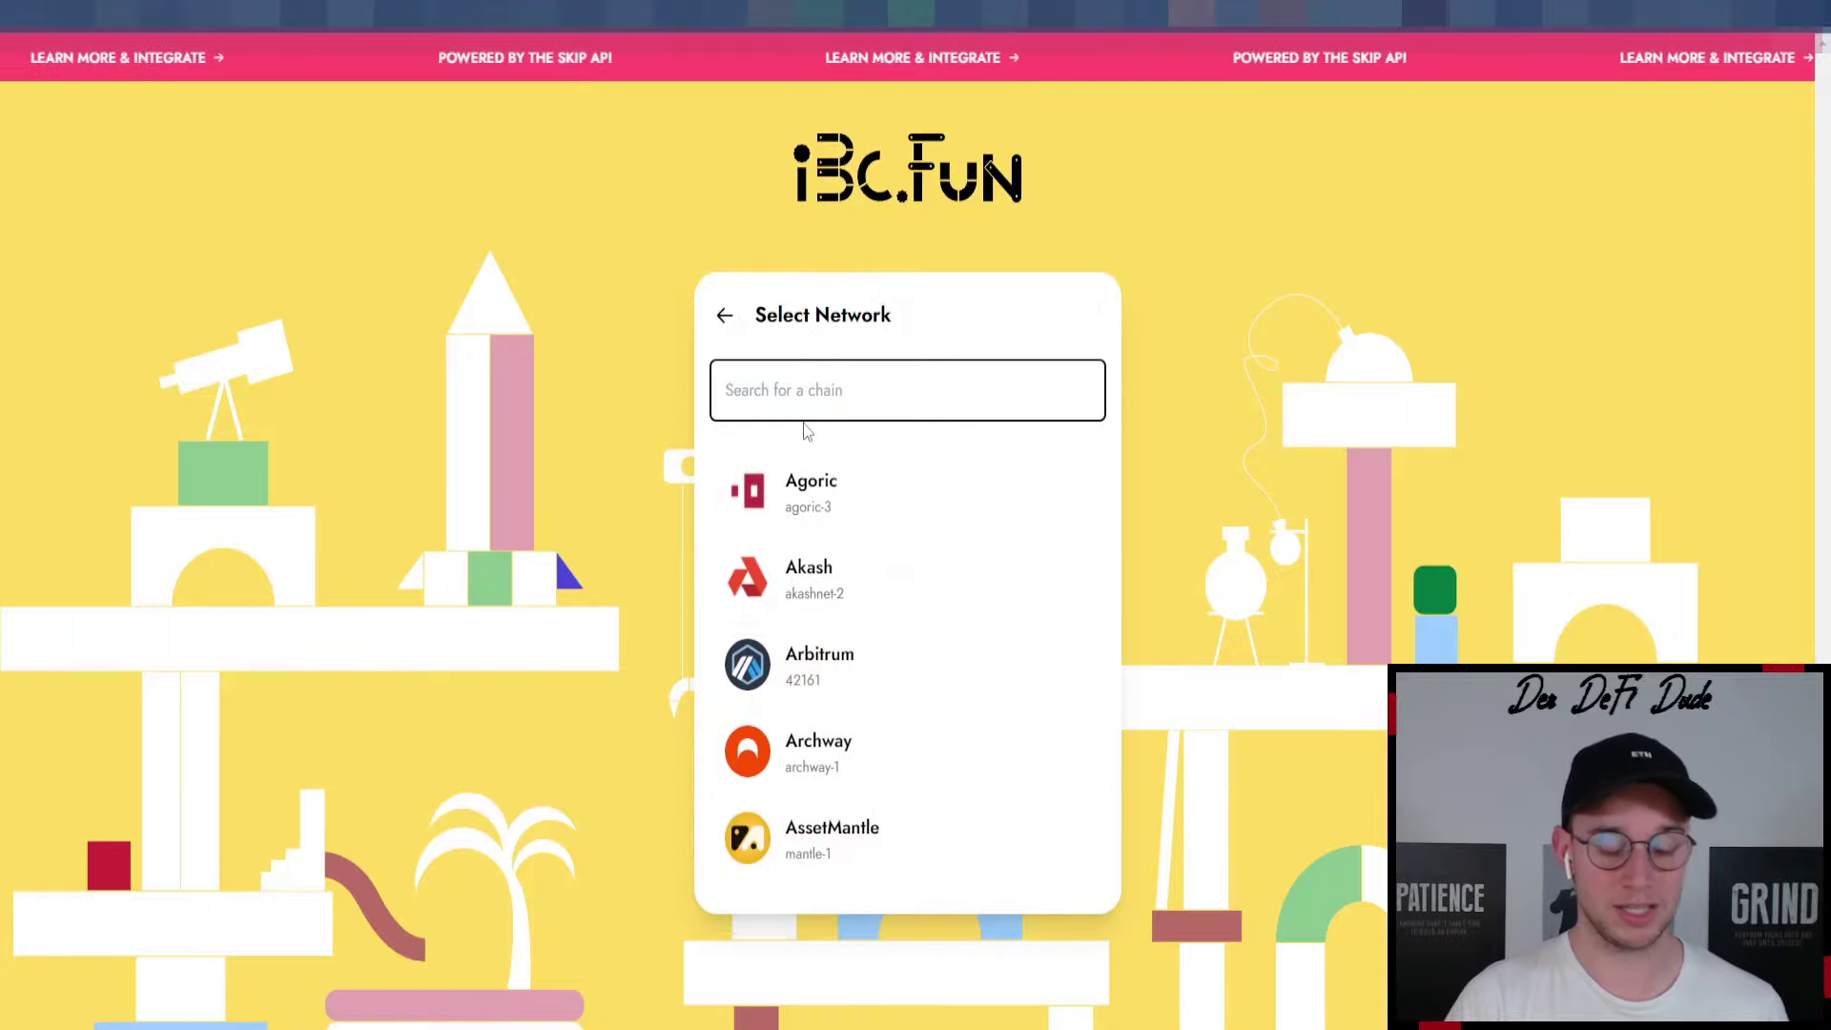
text(carb)
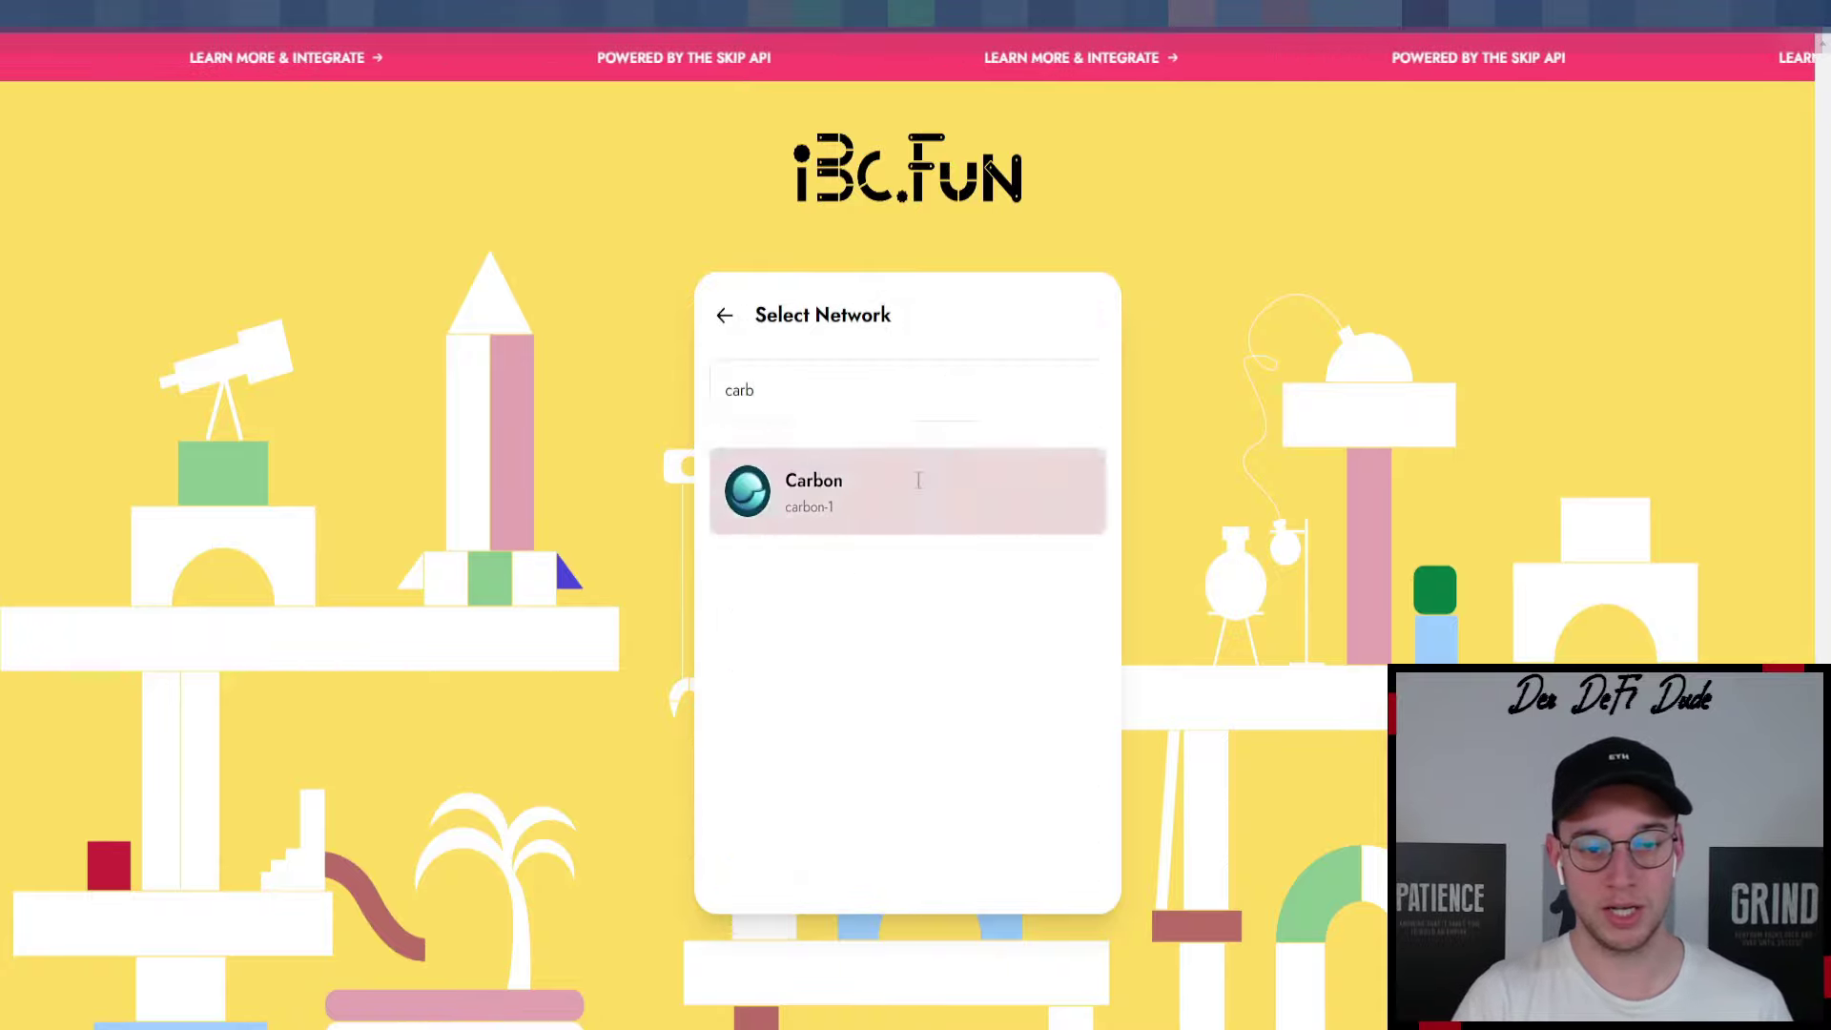
click(965, 458)
click(1055, 658)
text(mil)
click(873, 480)
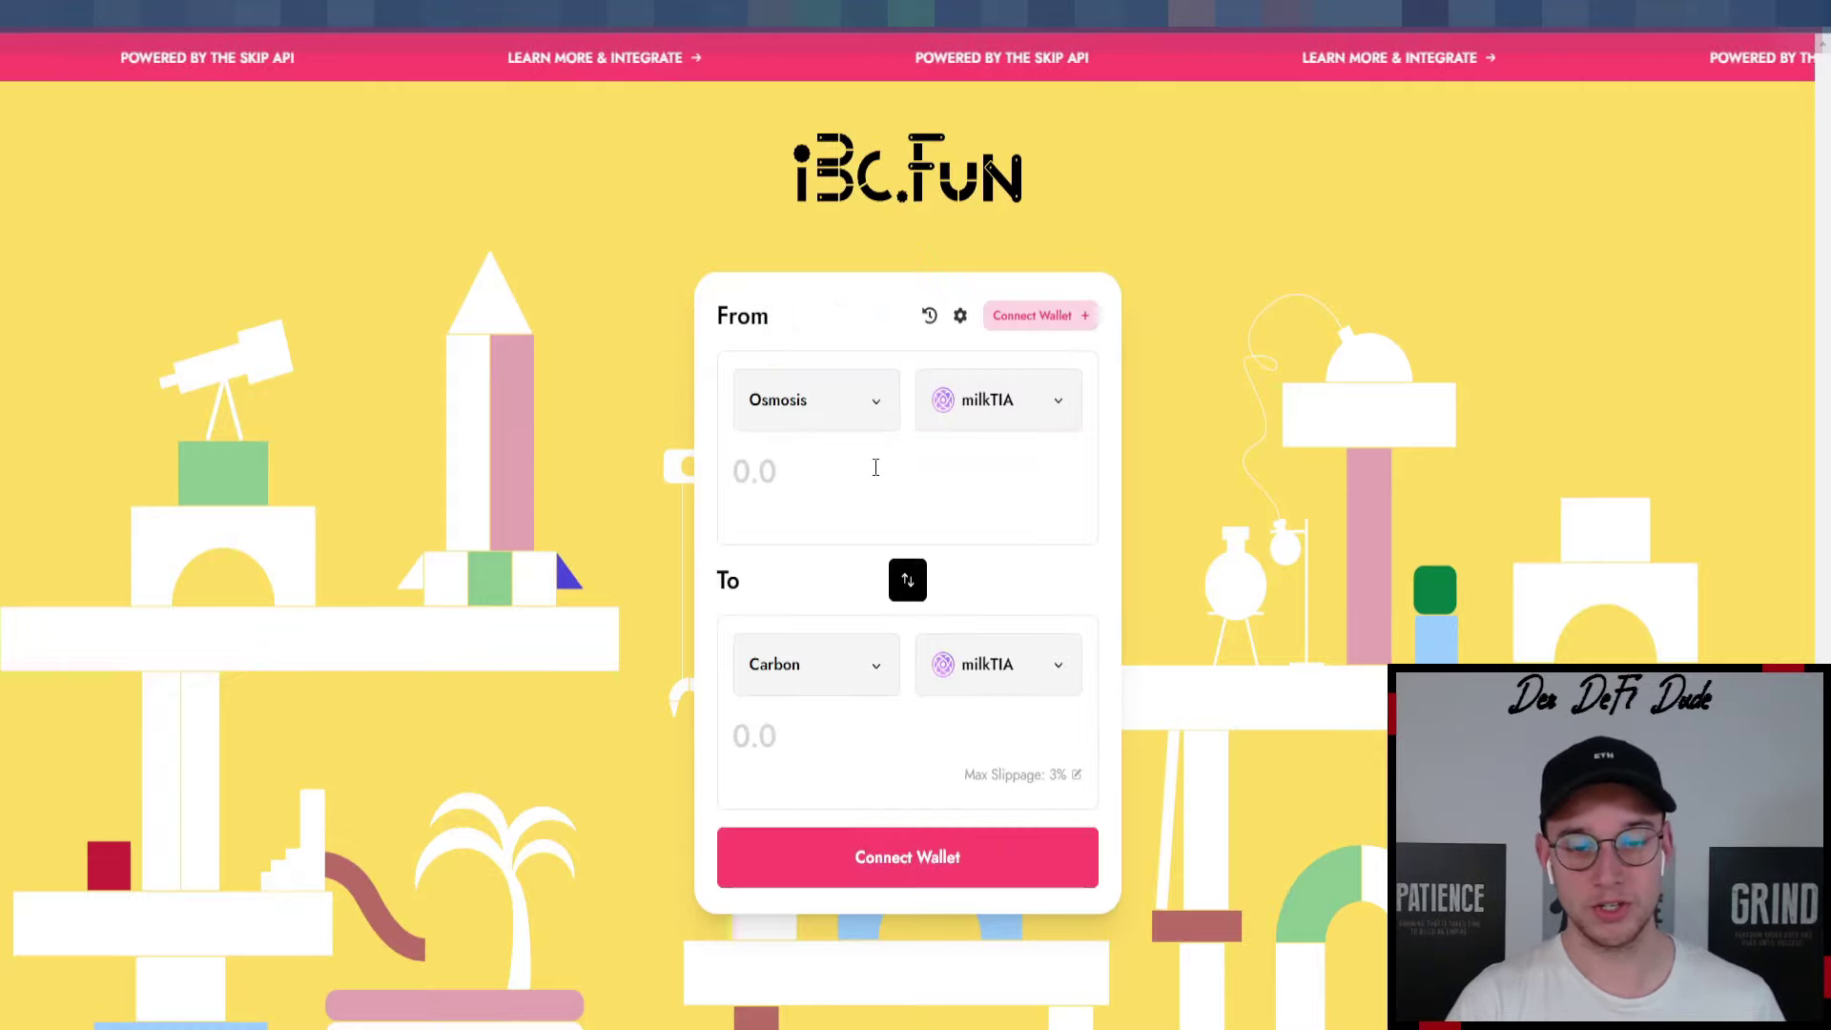
Connect Leap for the Osmosis side and fill in the full milkTIA balance.
click(1019, 315)
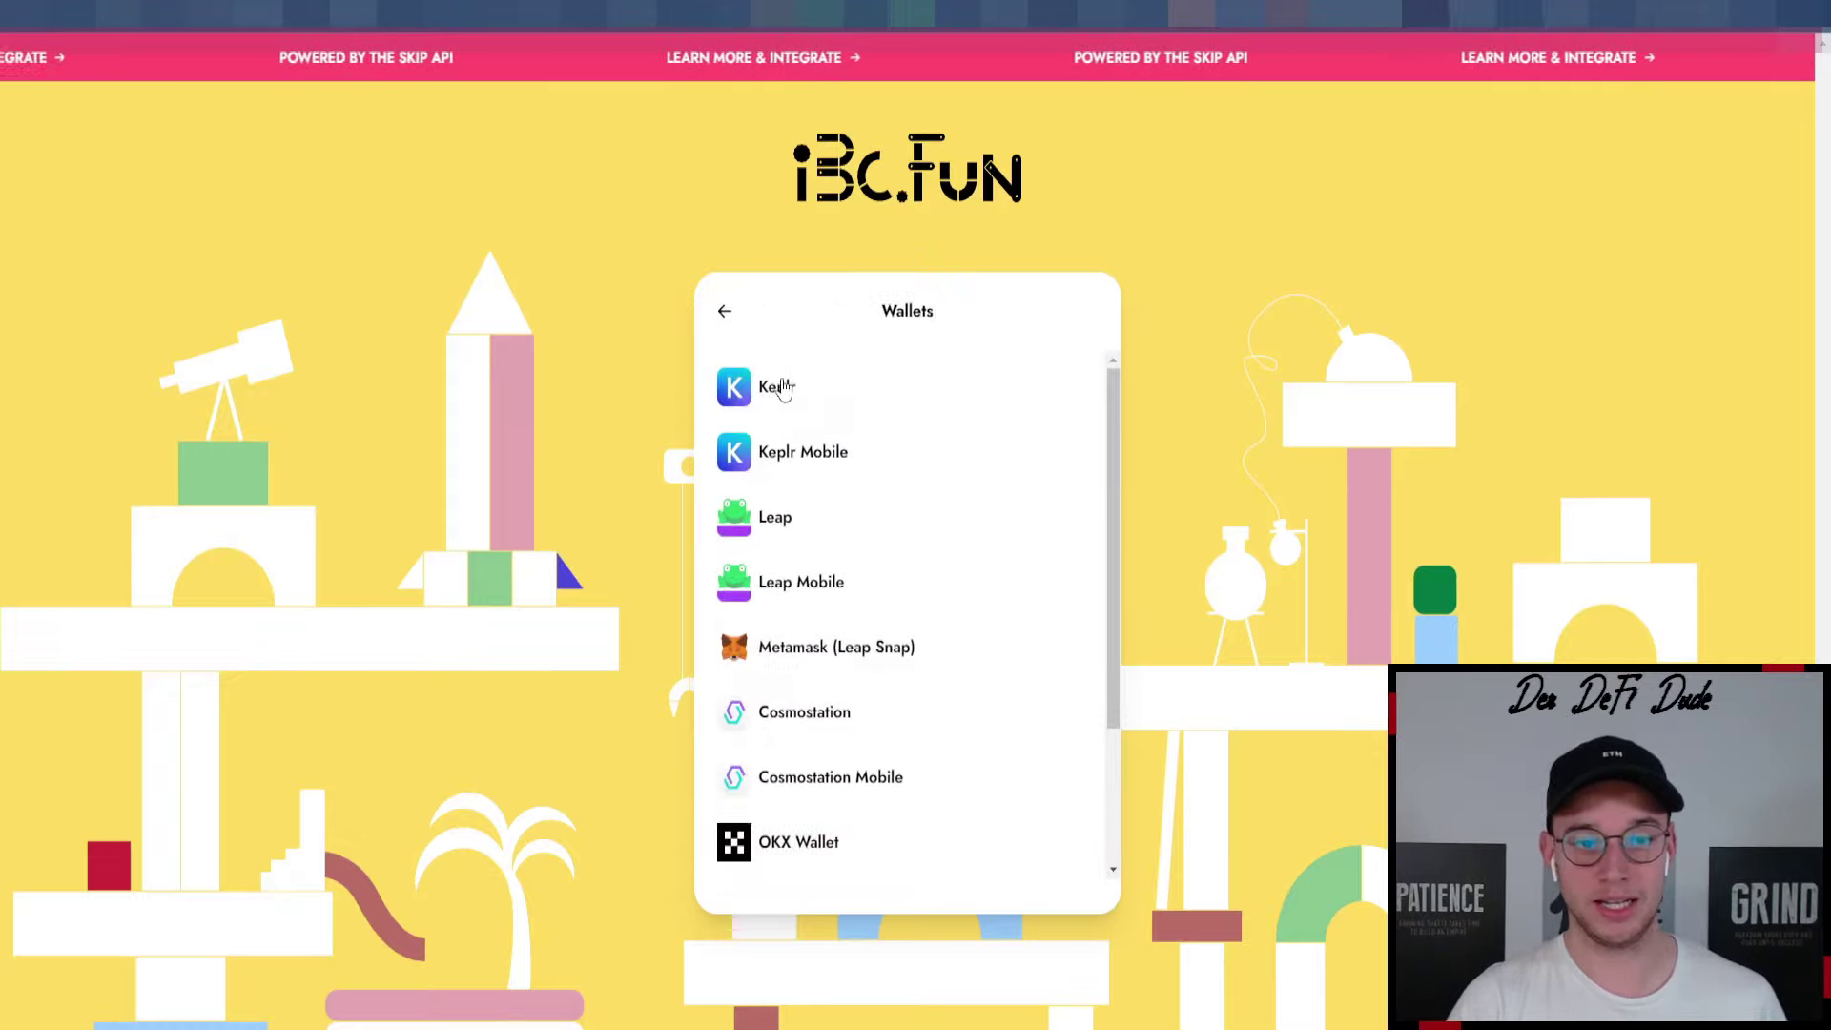
click(789, 522)
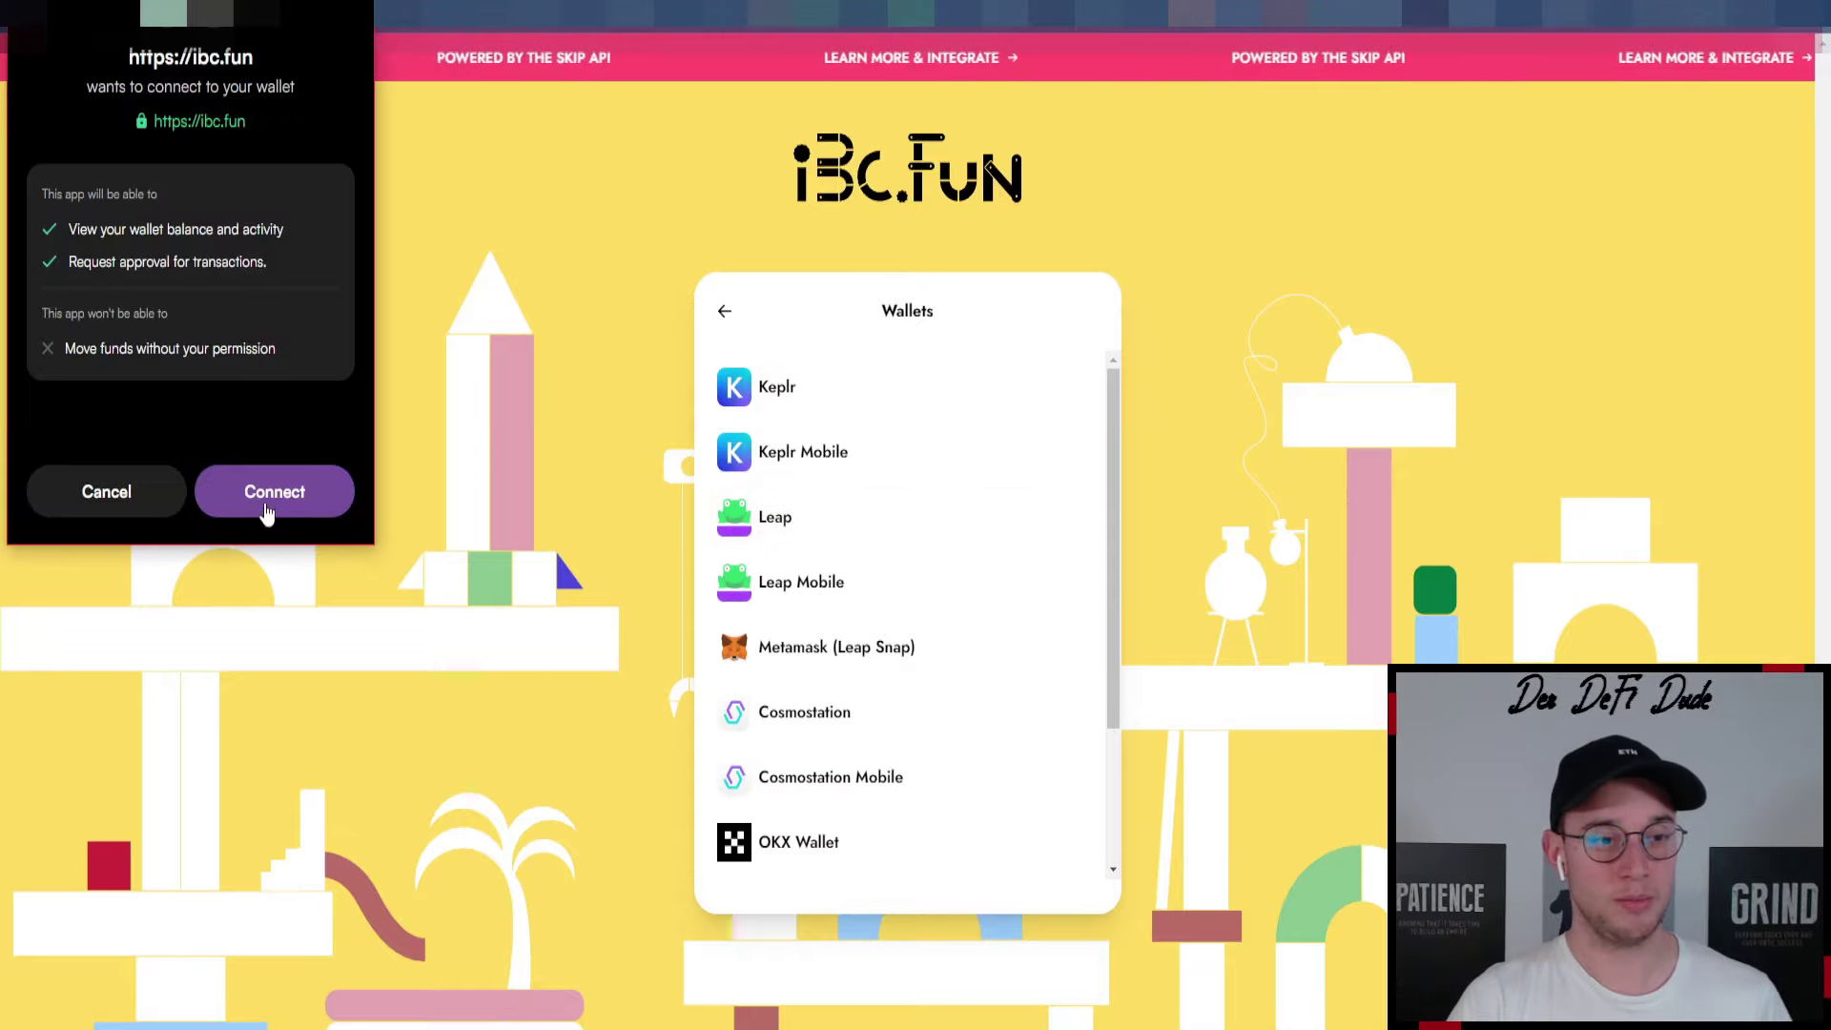
click(270, 493)
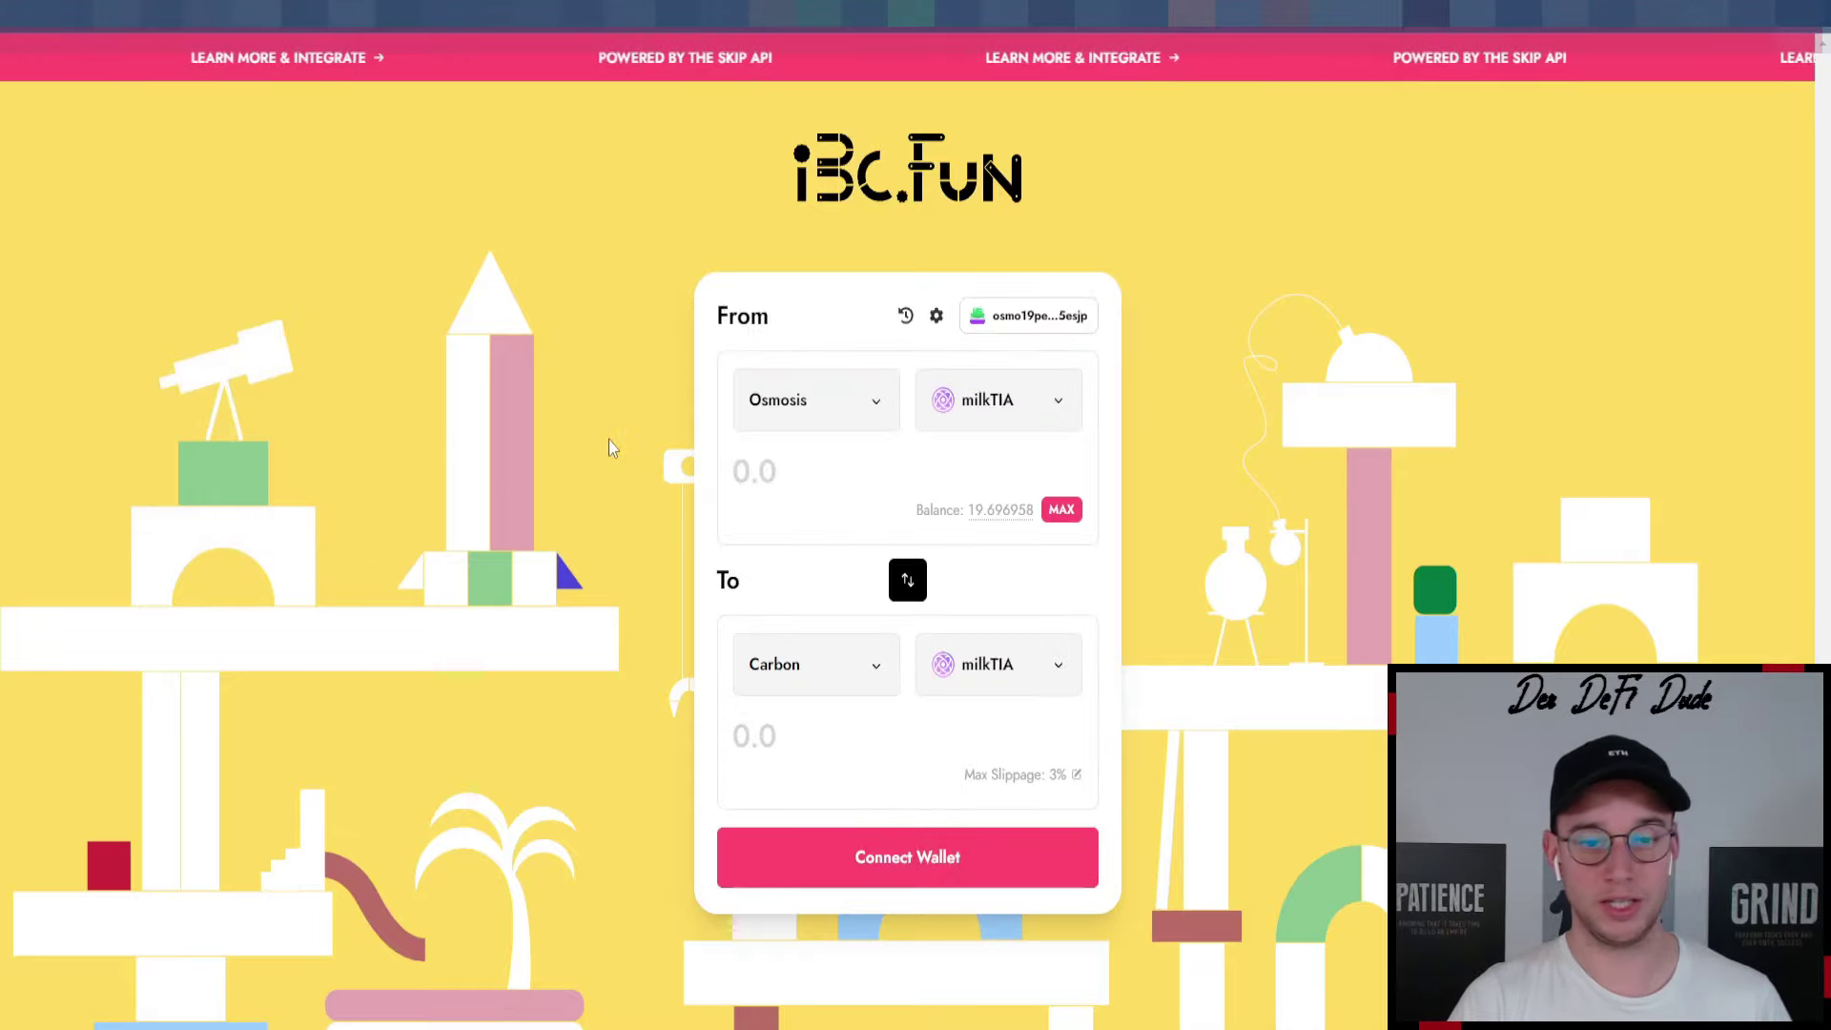
click(1059, 510)
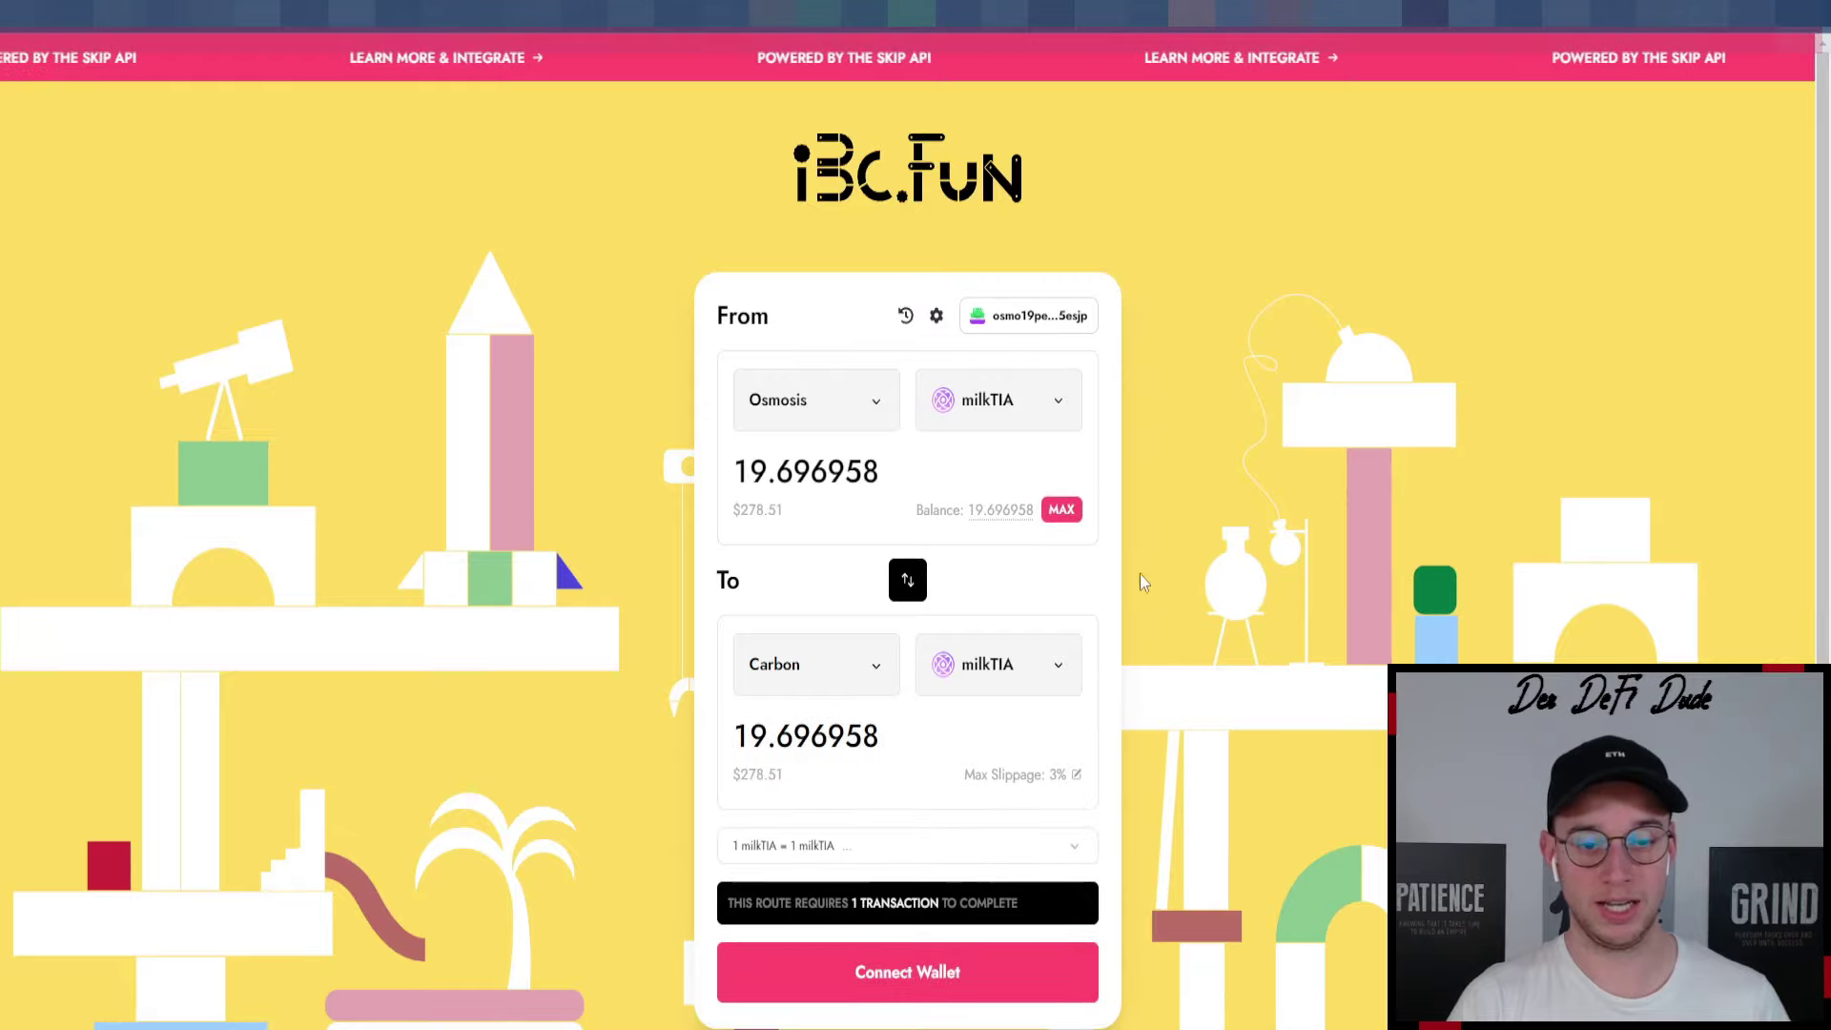
Connect Leap for Carbon, preview the route, then submit and approve the transfer.
click(901, 970)
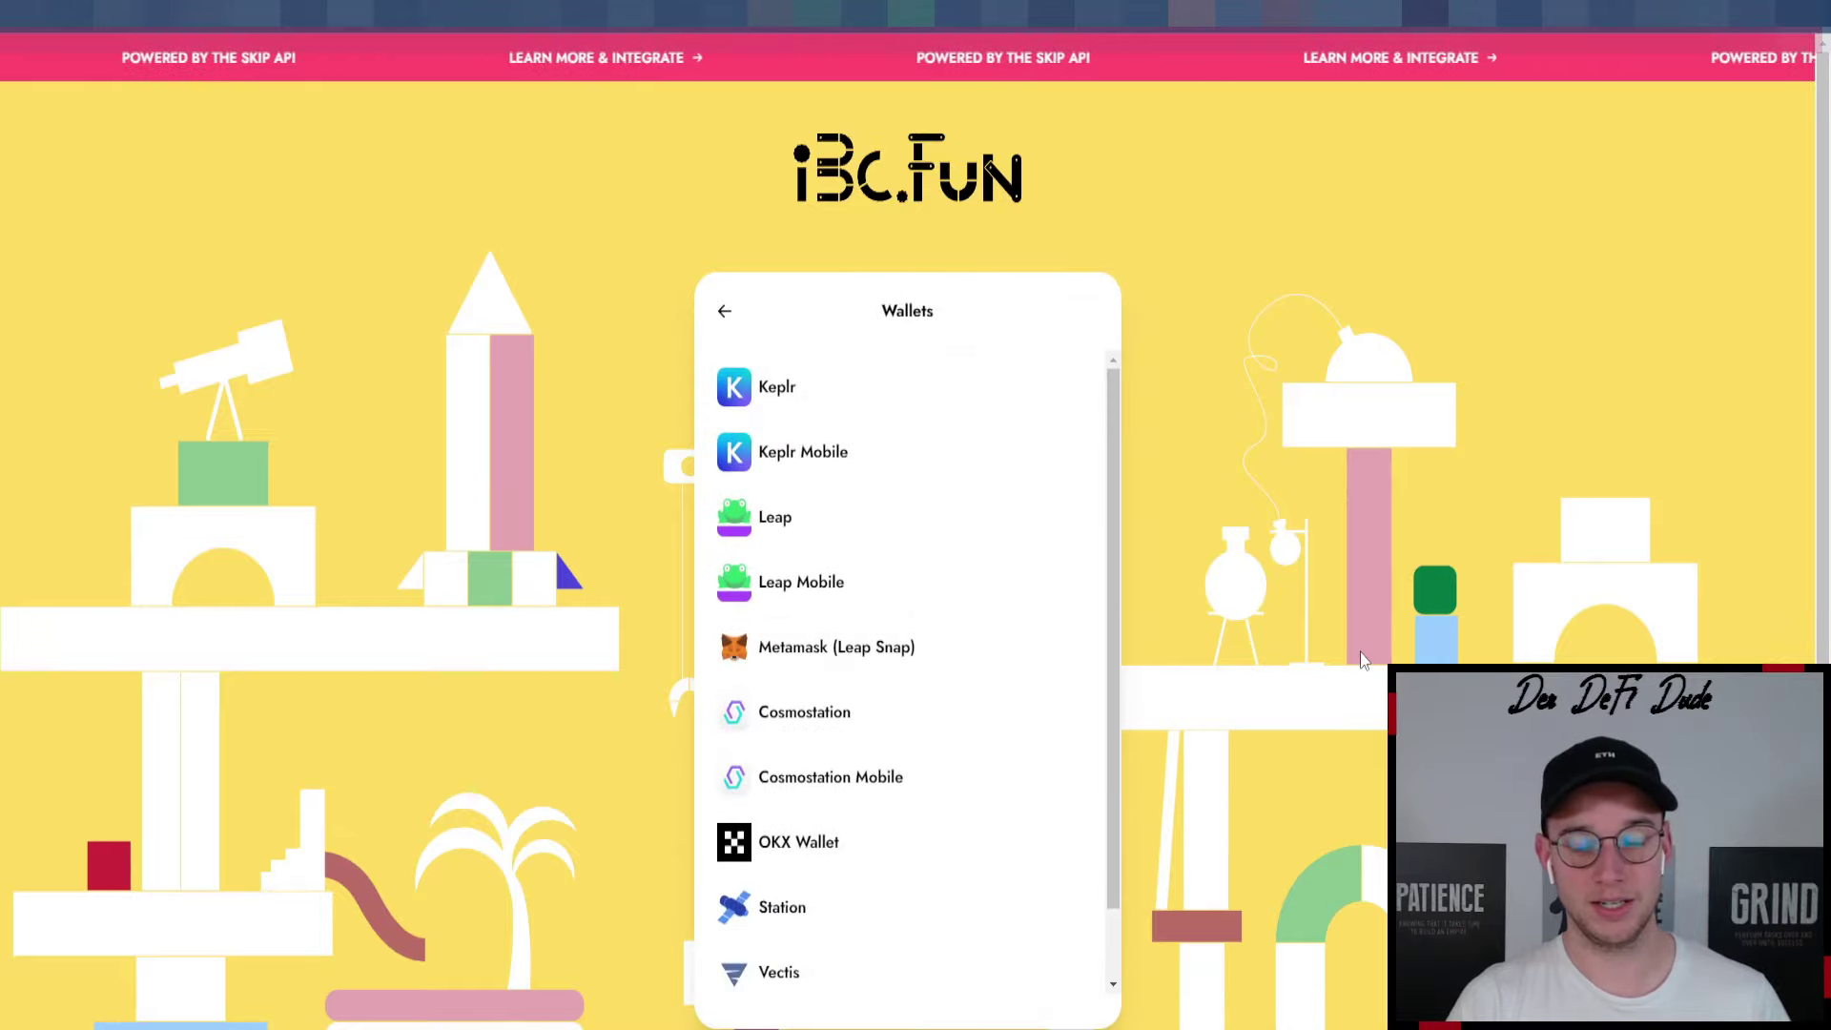
click(778, 520)
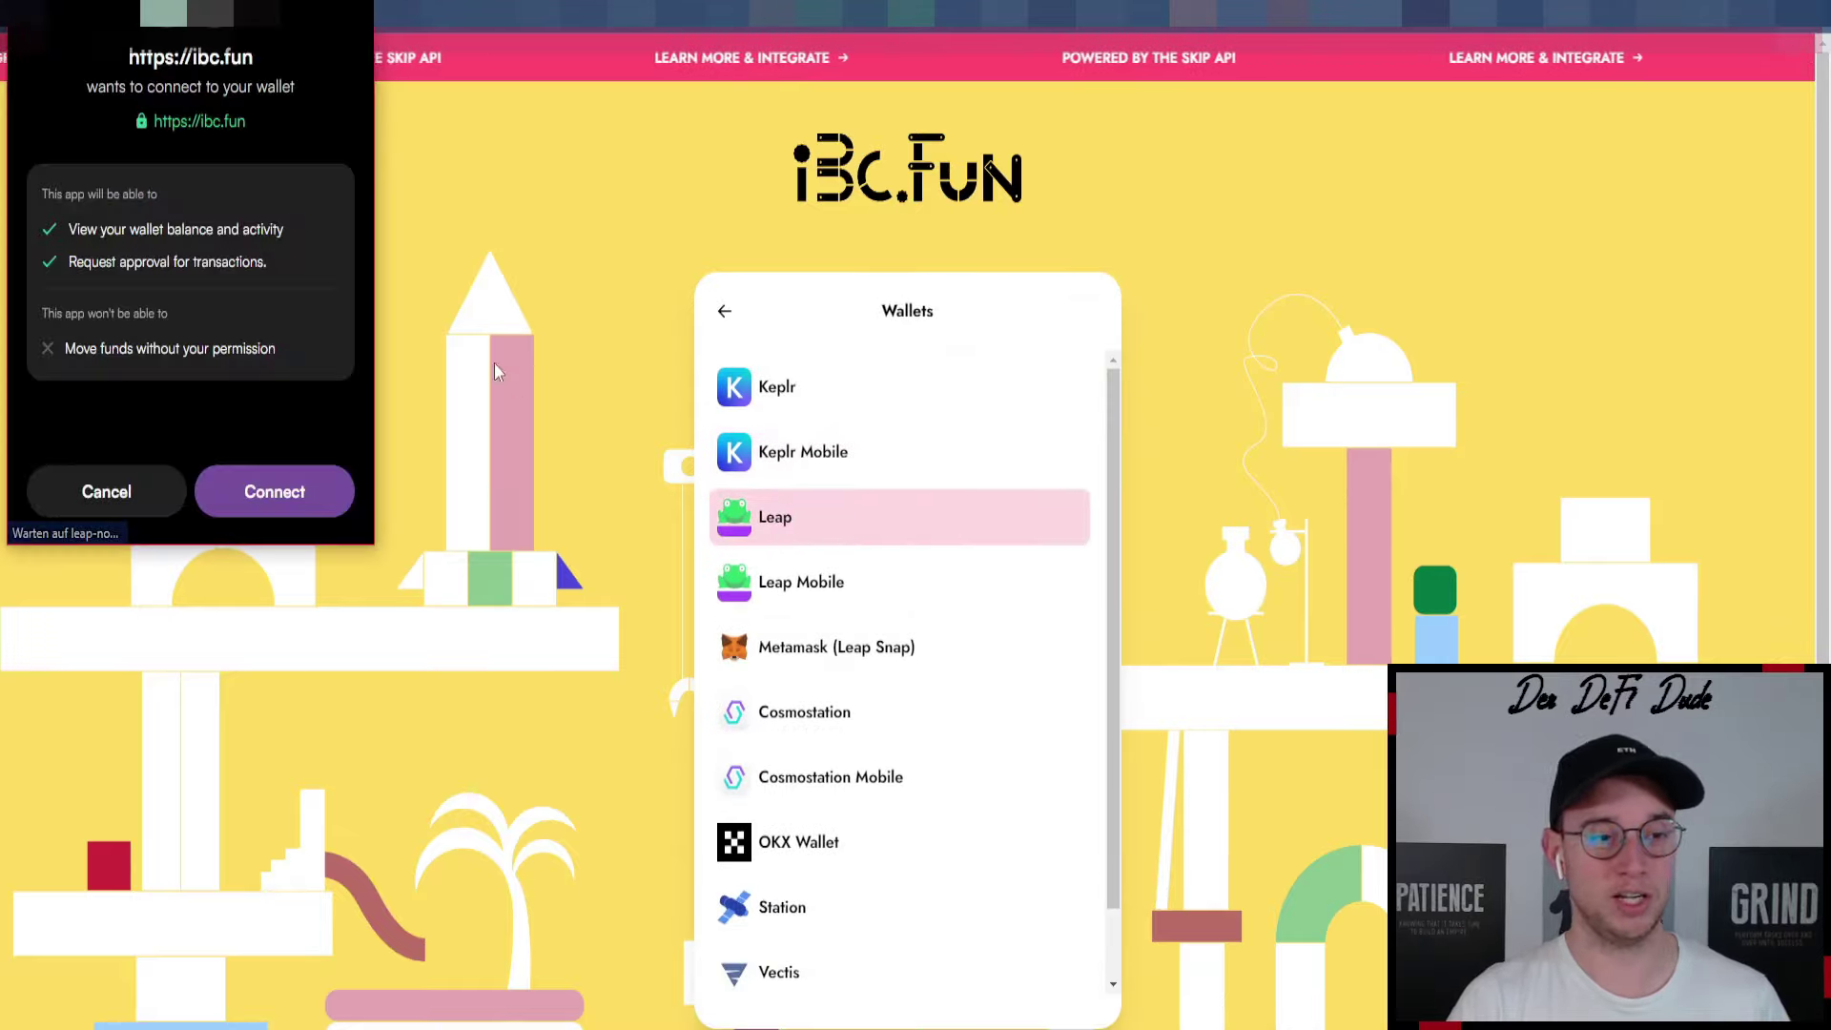
click(267, 493)
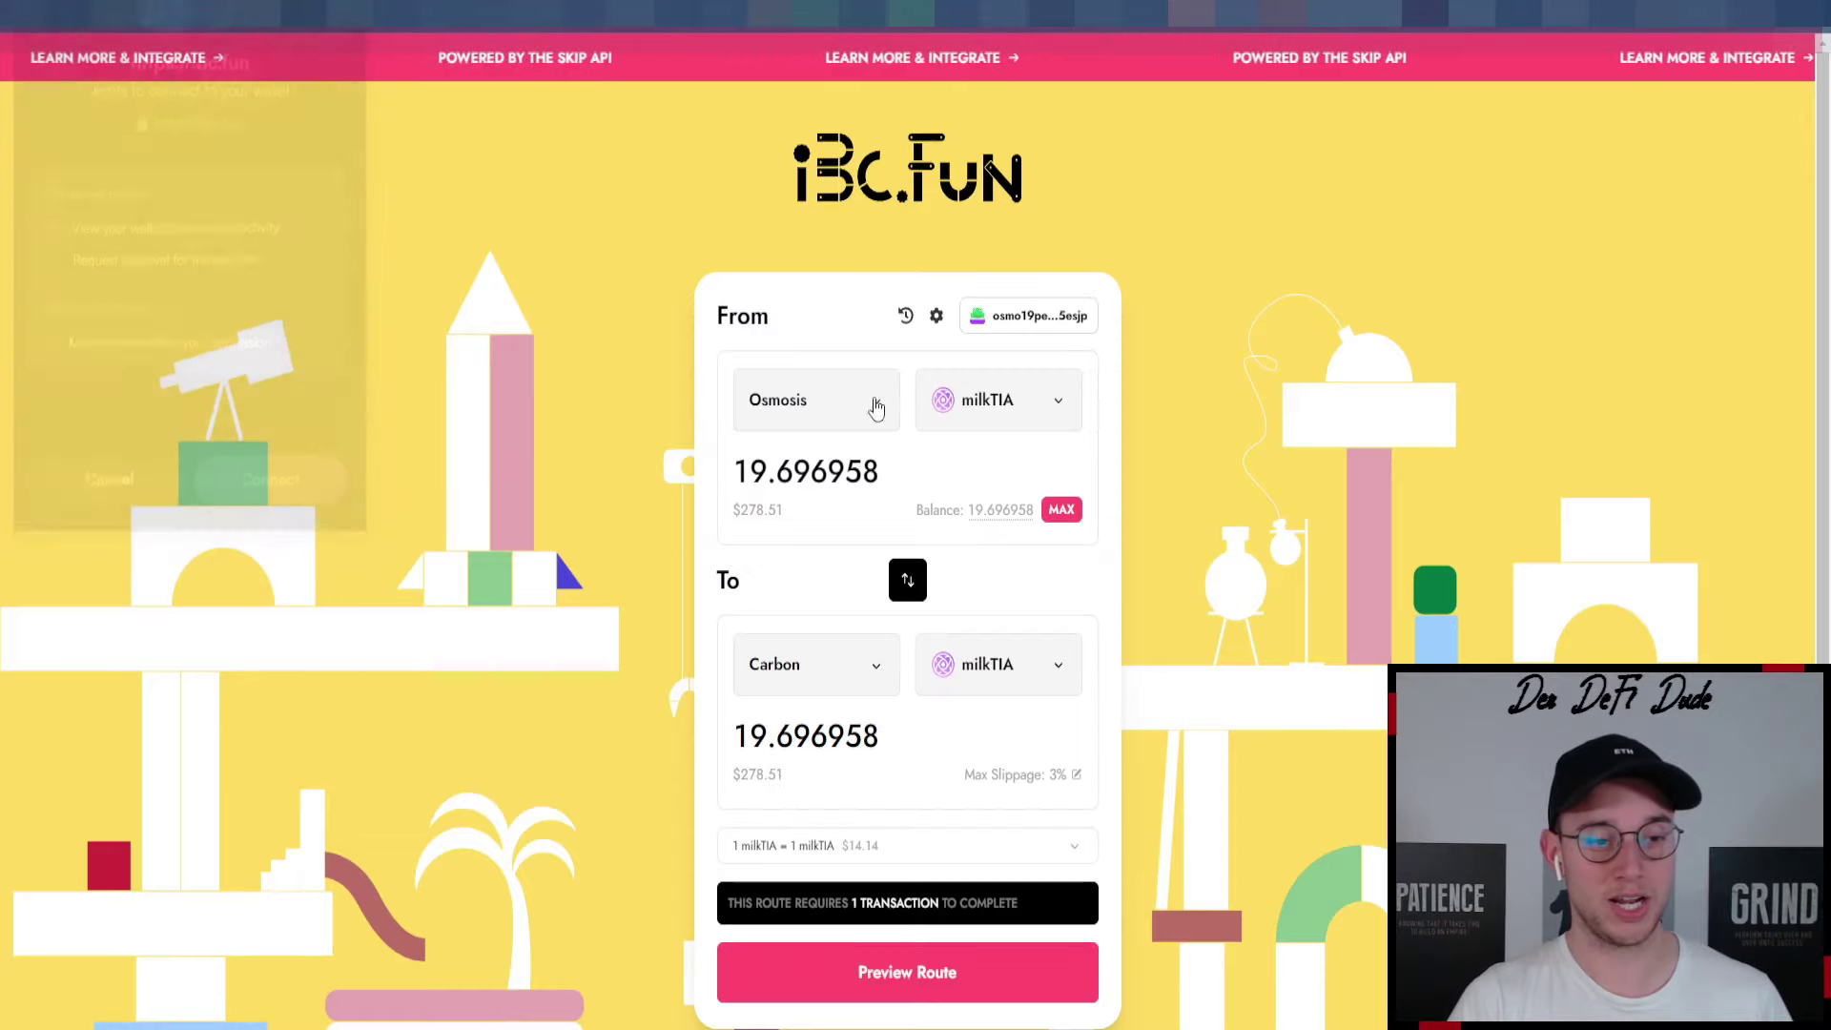
click(894, 977)
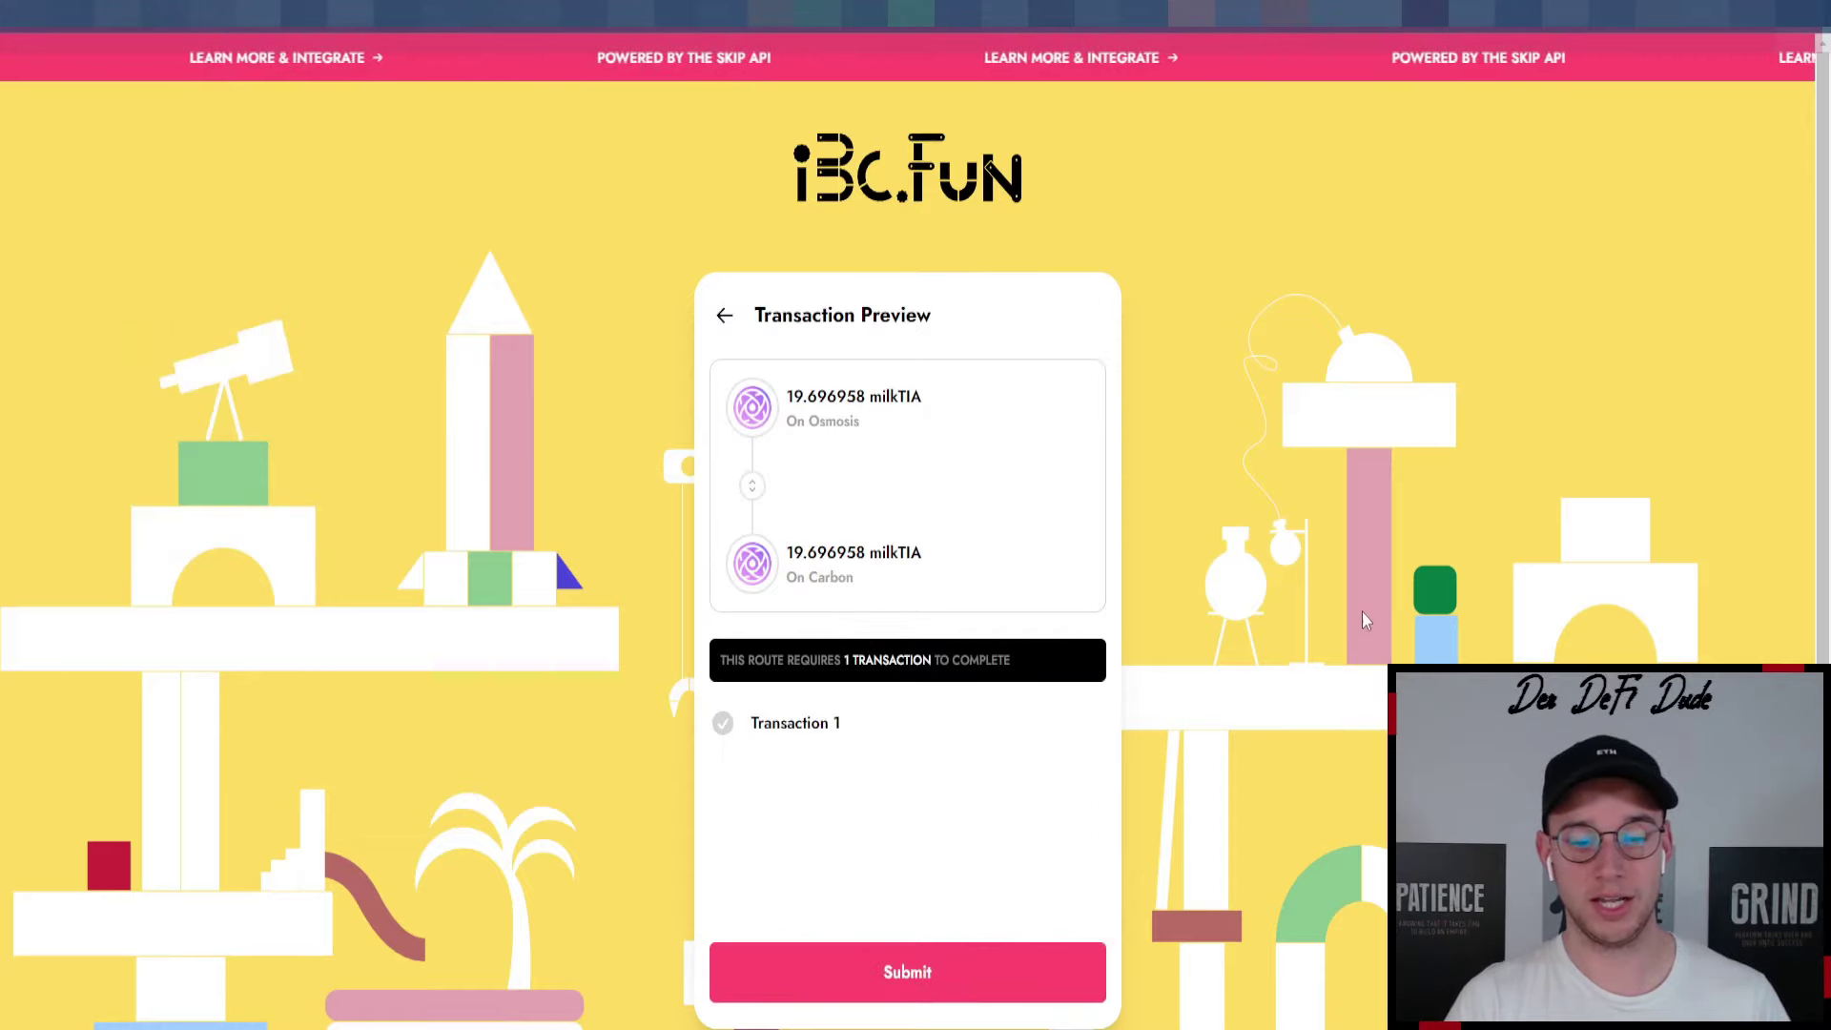
click(892, 973)
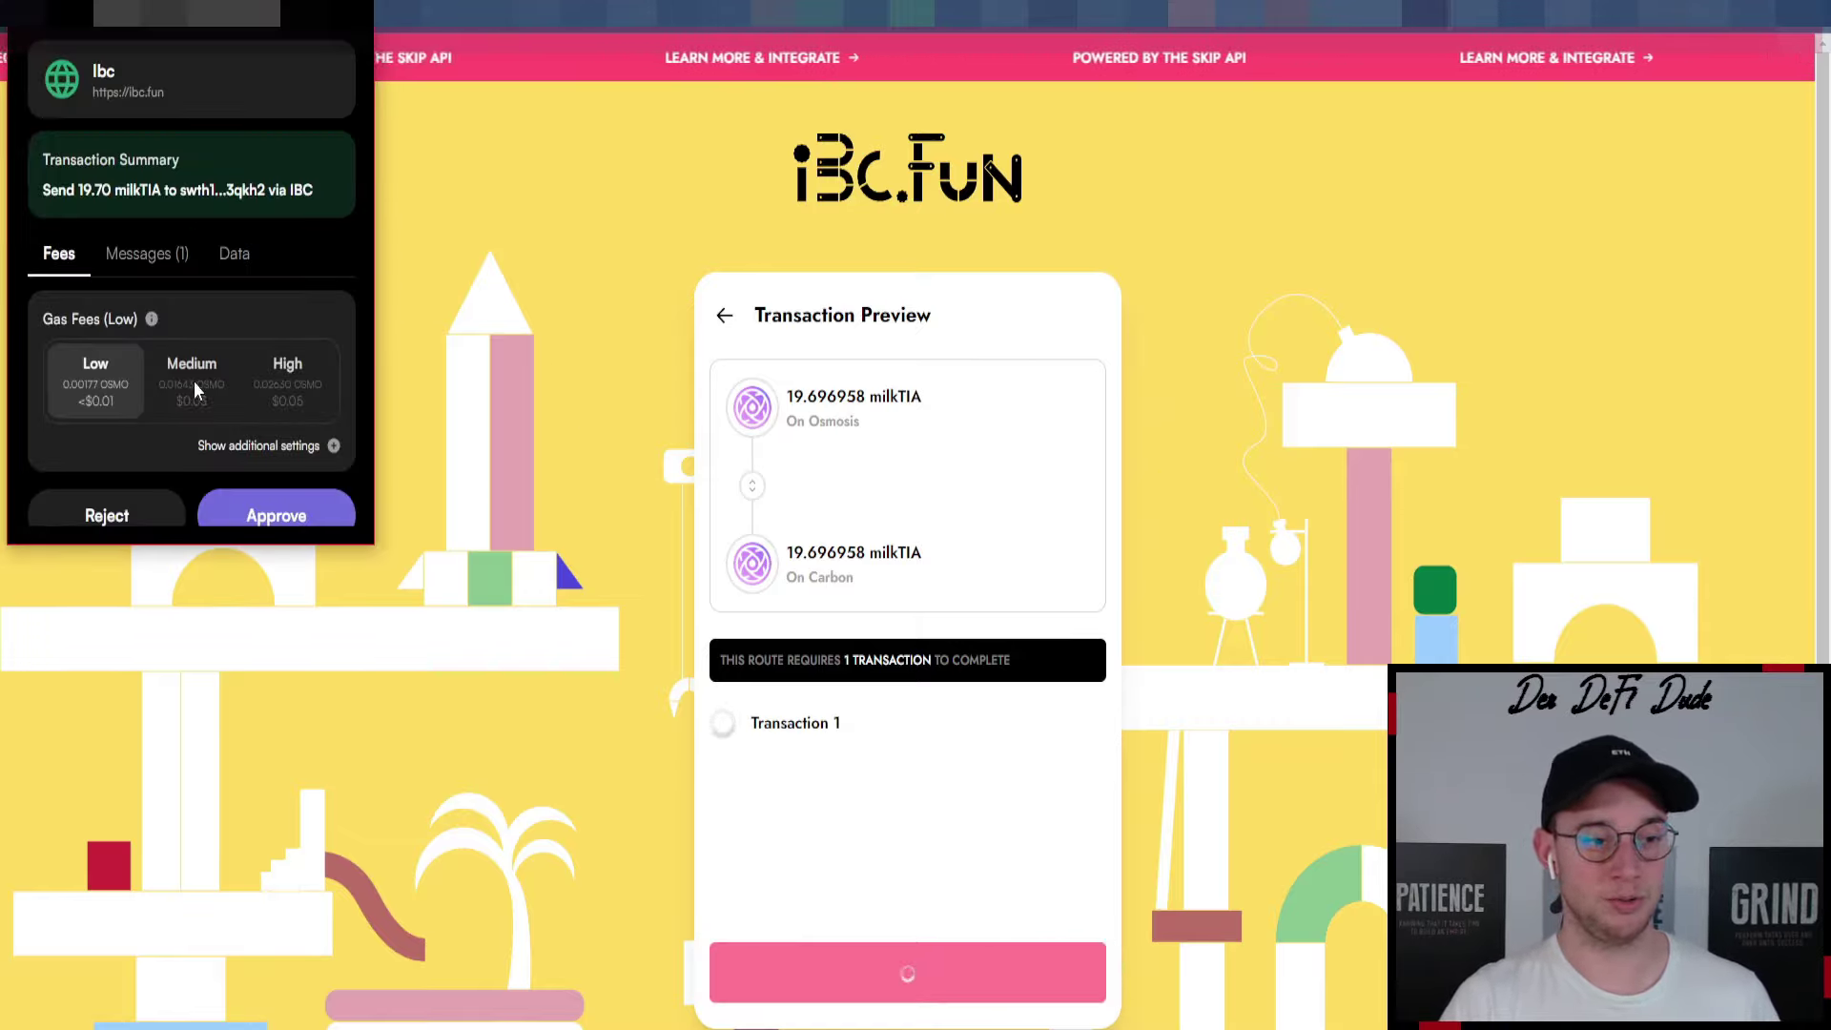
scroll(99, 388, down, 1)
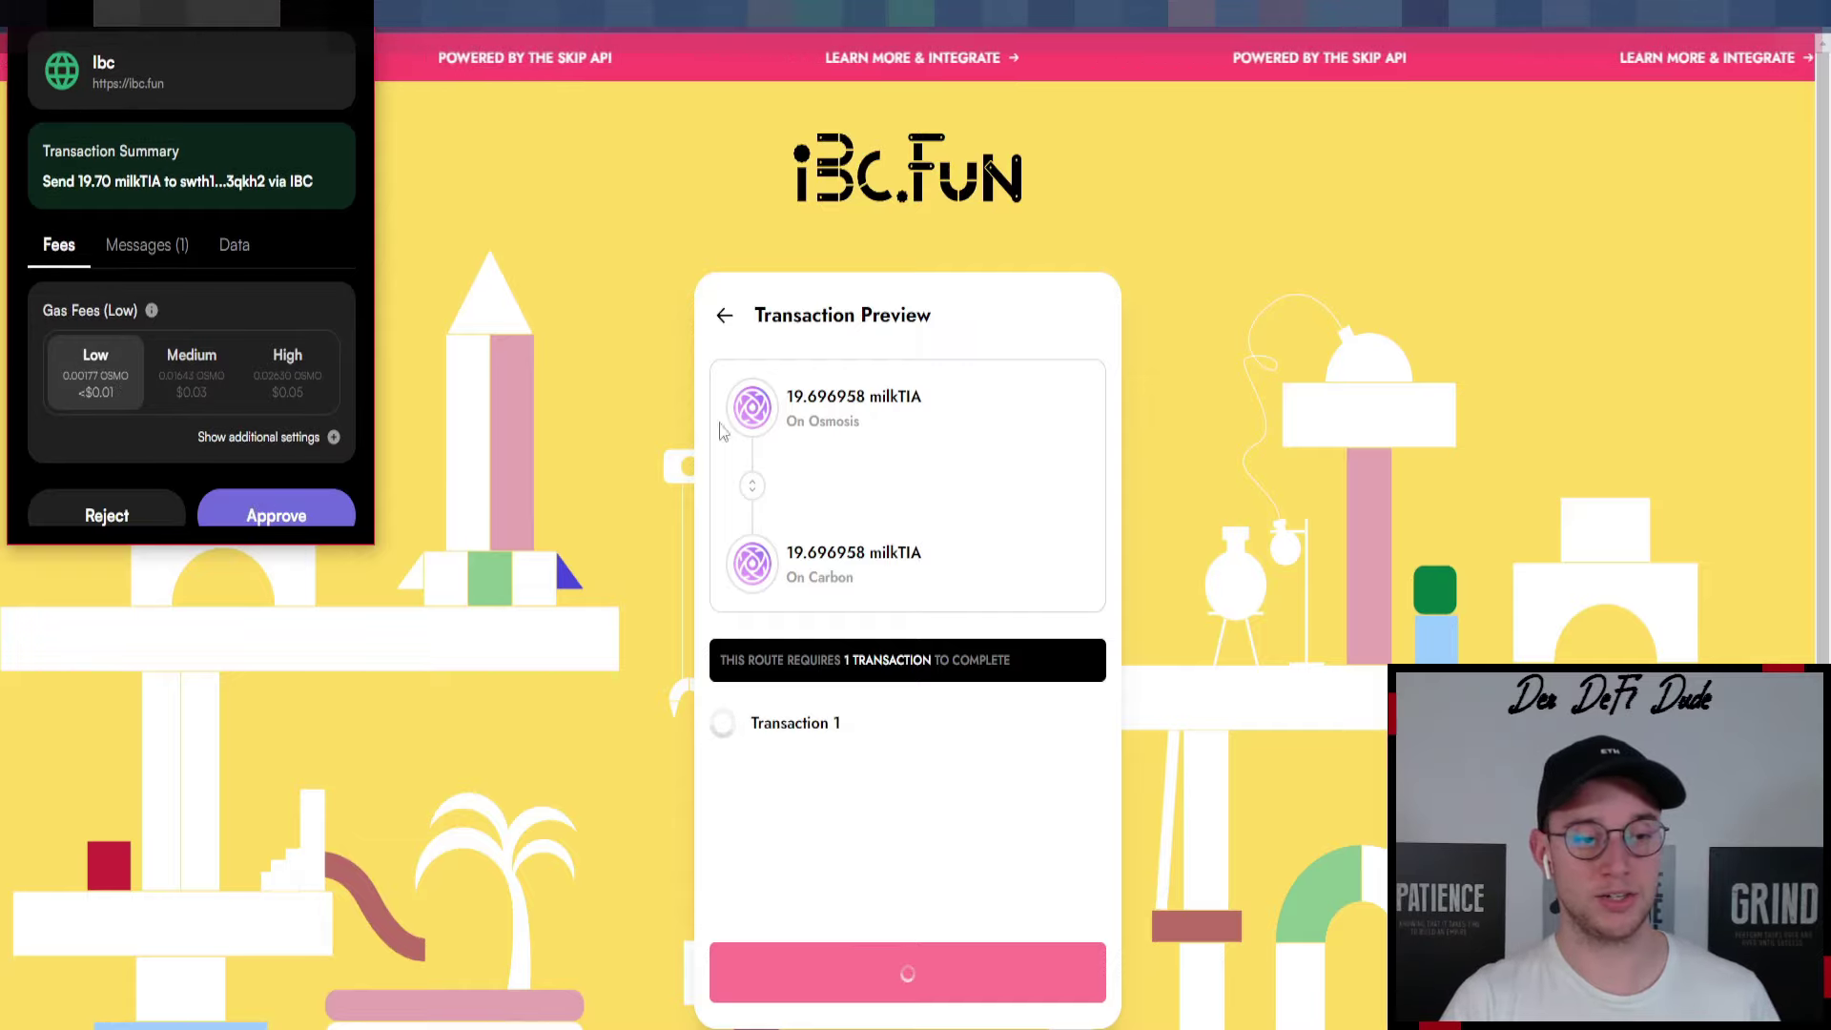
click(984, 391)
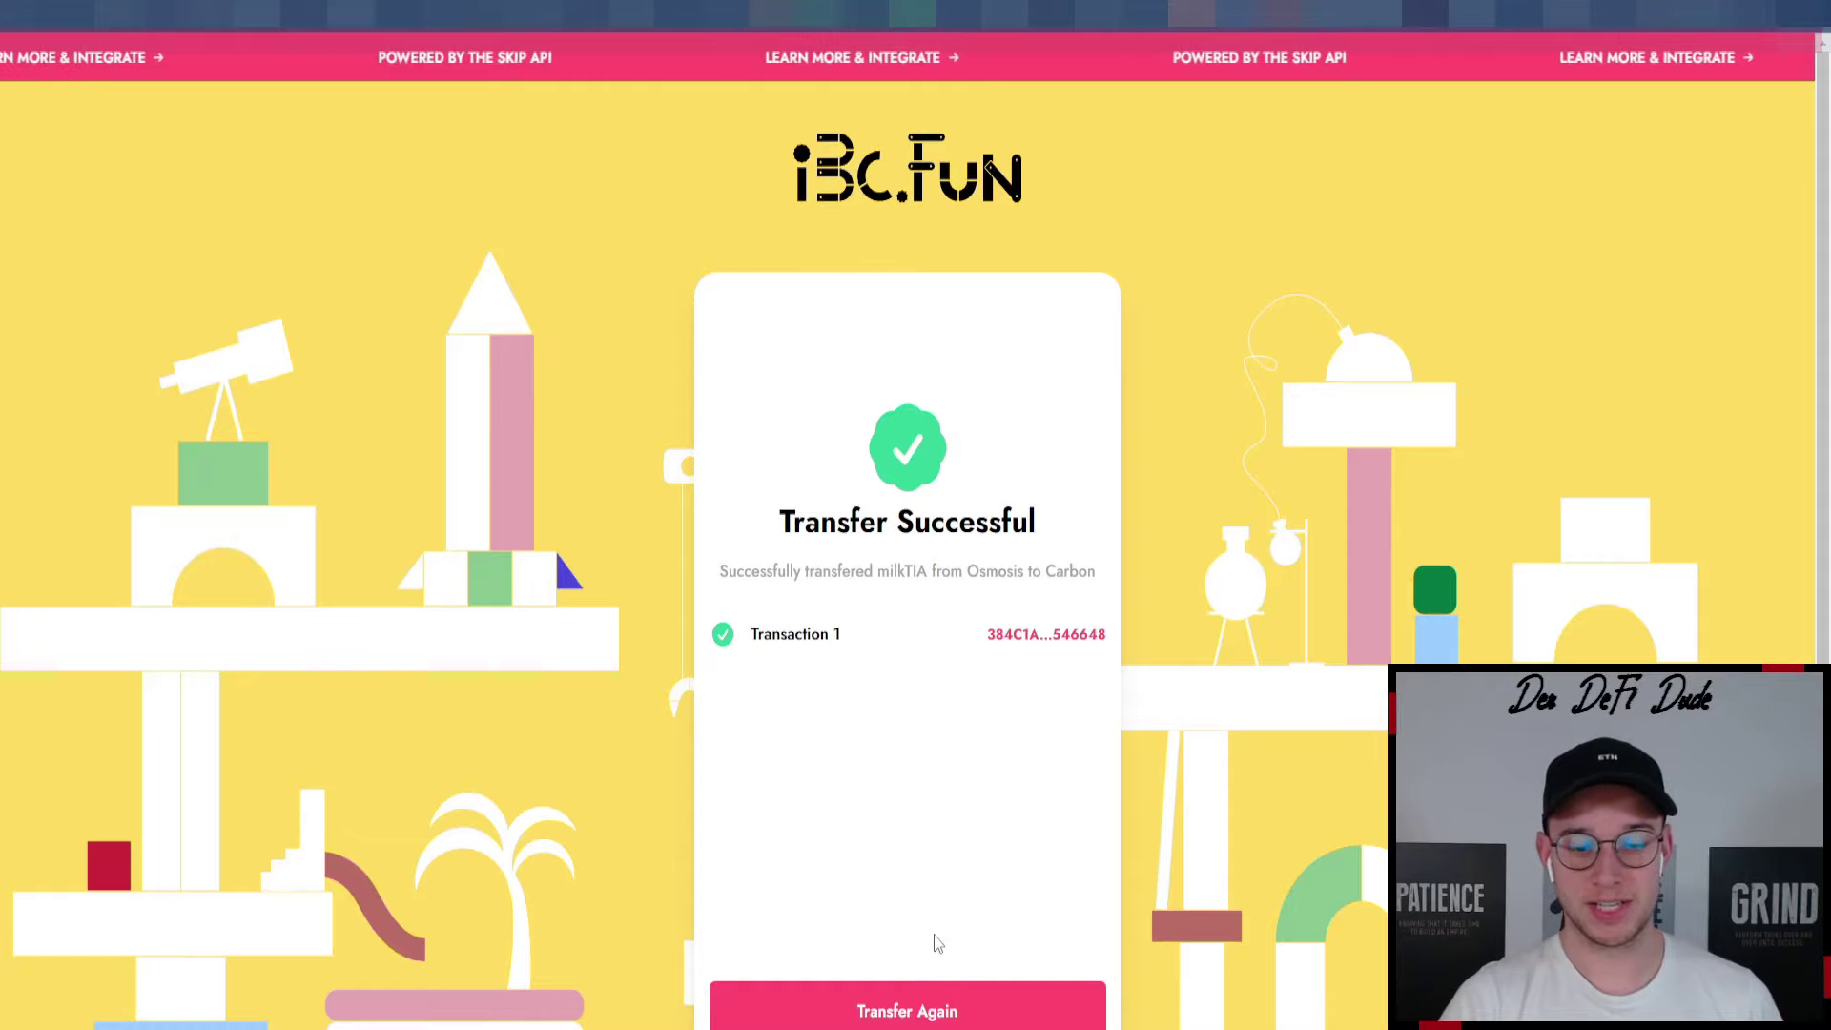
Start a new full-balance SWTH transfer from Osmosis to Carbon and preview the route.
click(873, 1008)
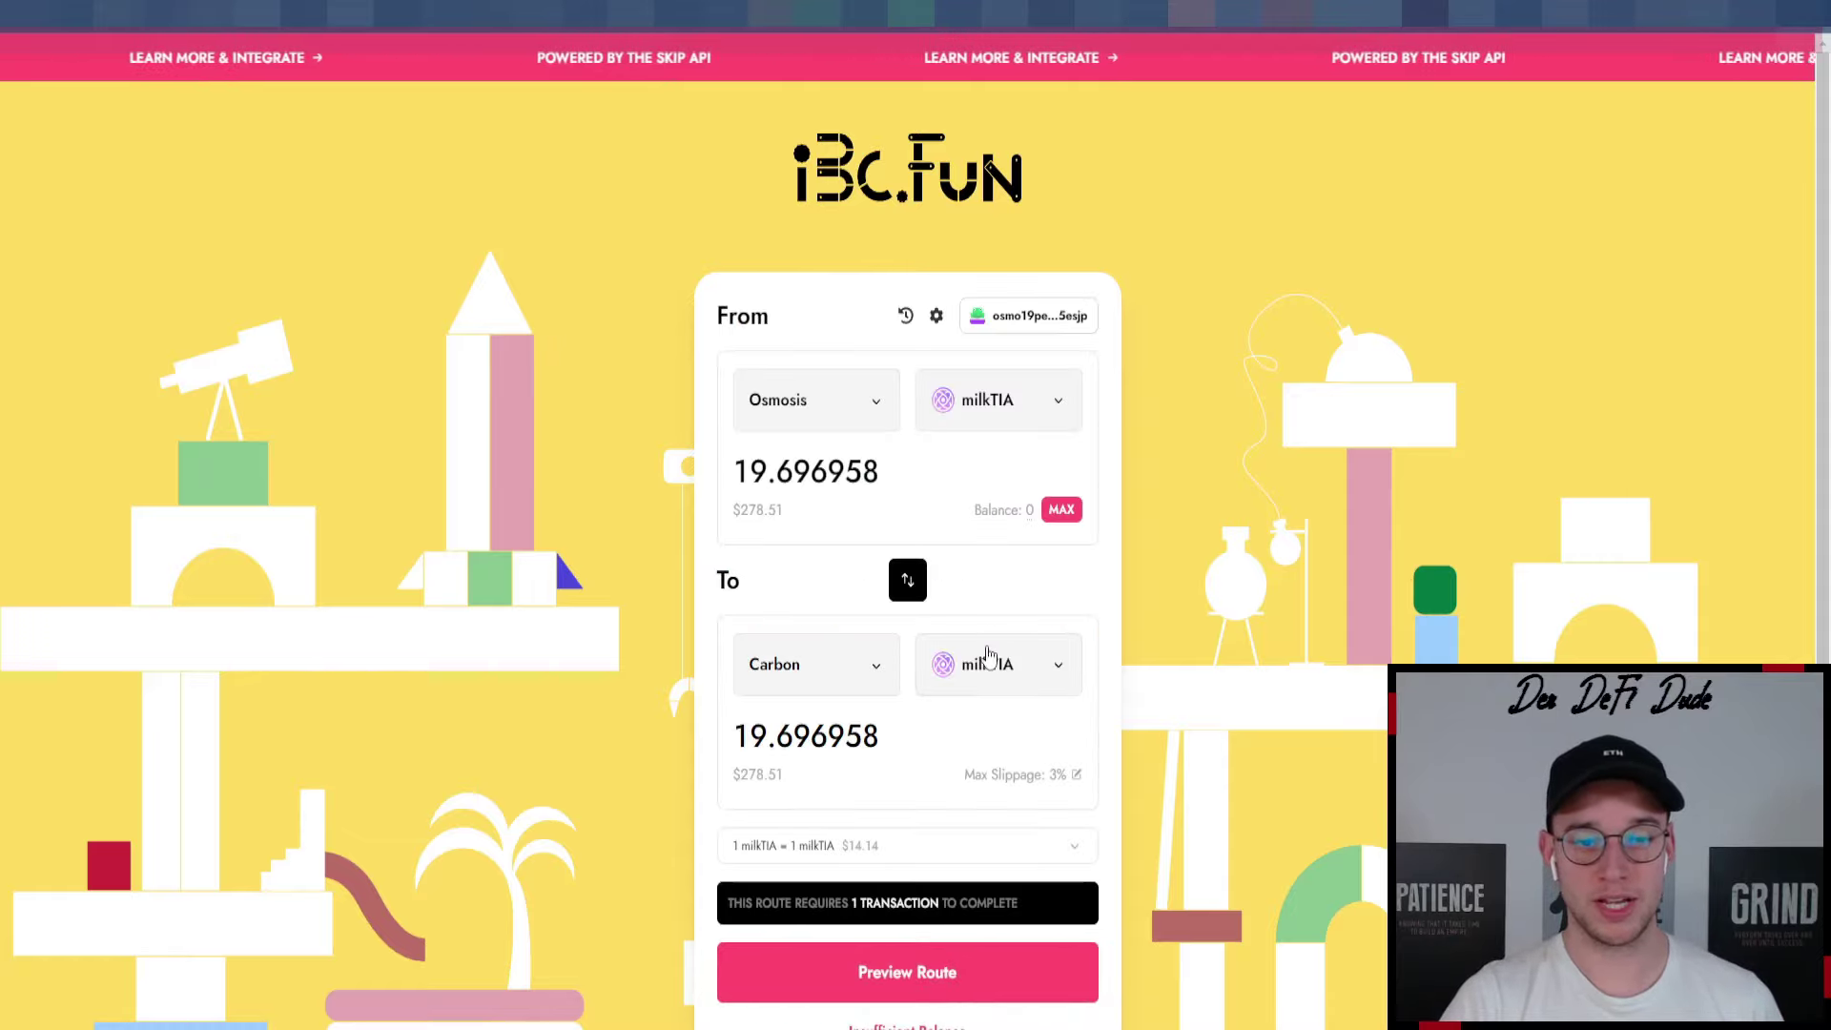
click(1045, 410)
click(910, 490)
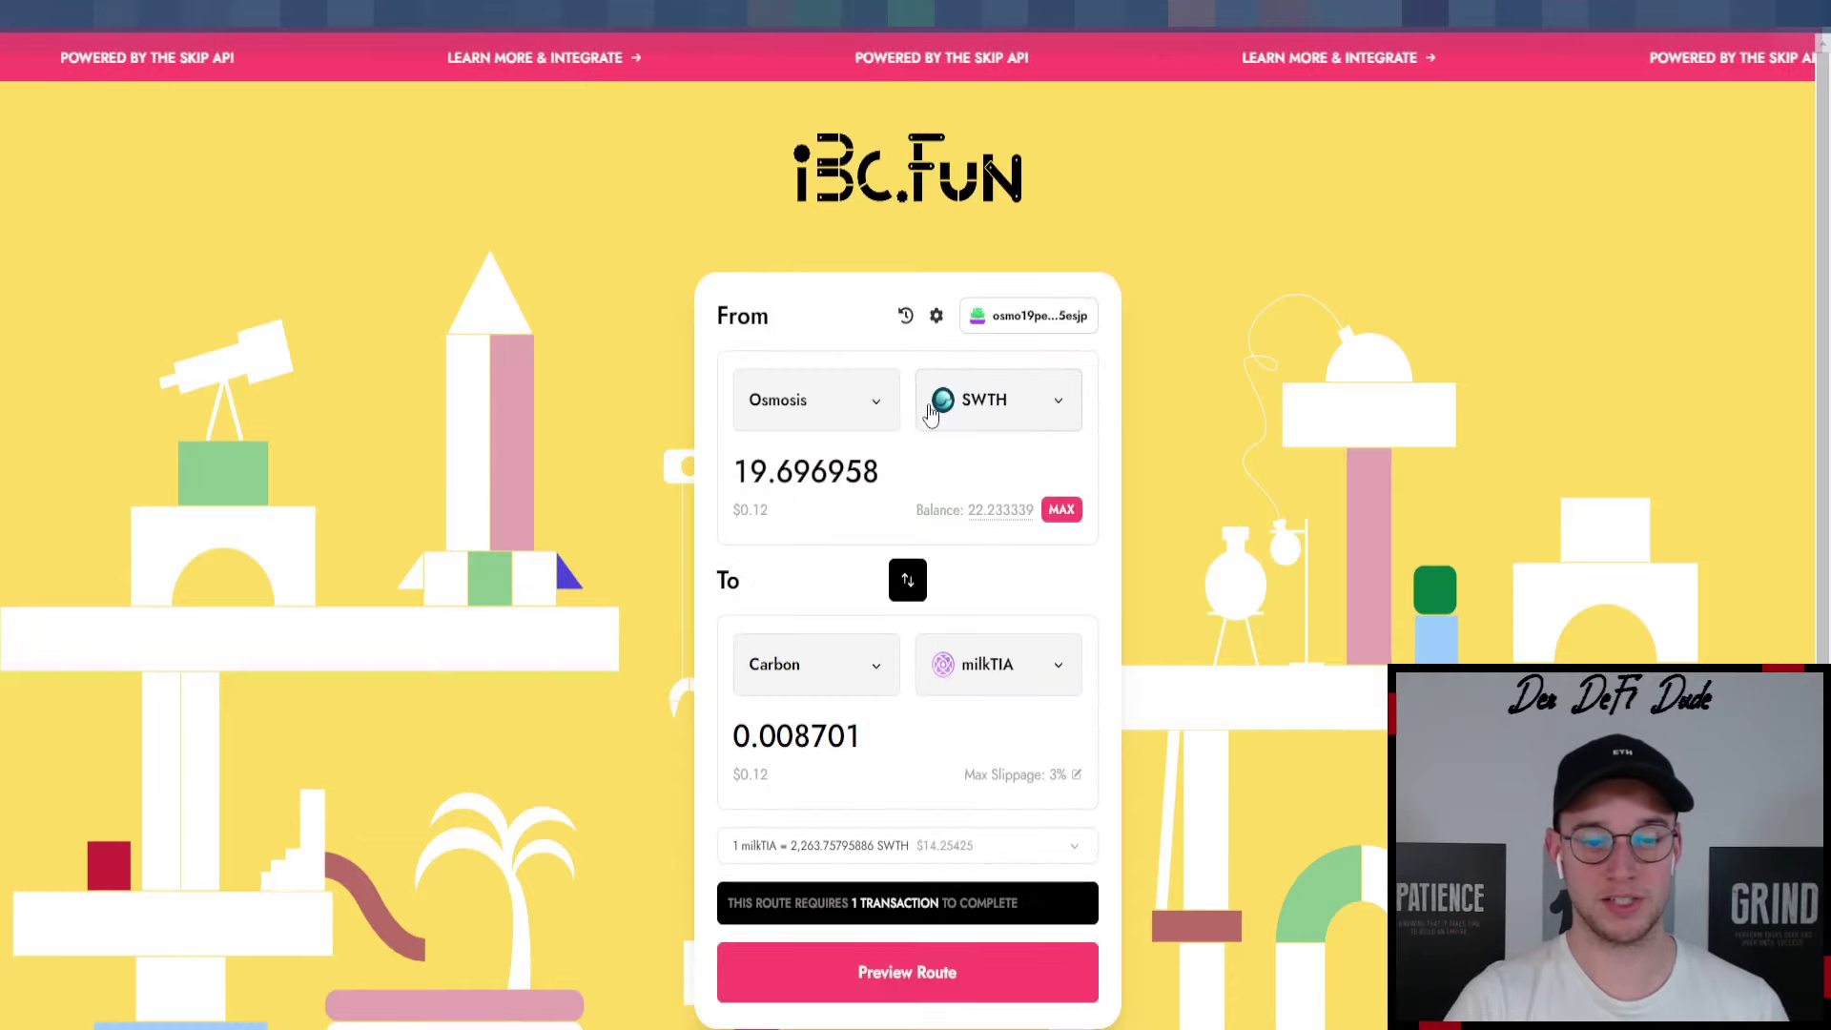
click(1042, 683)
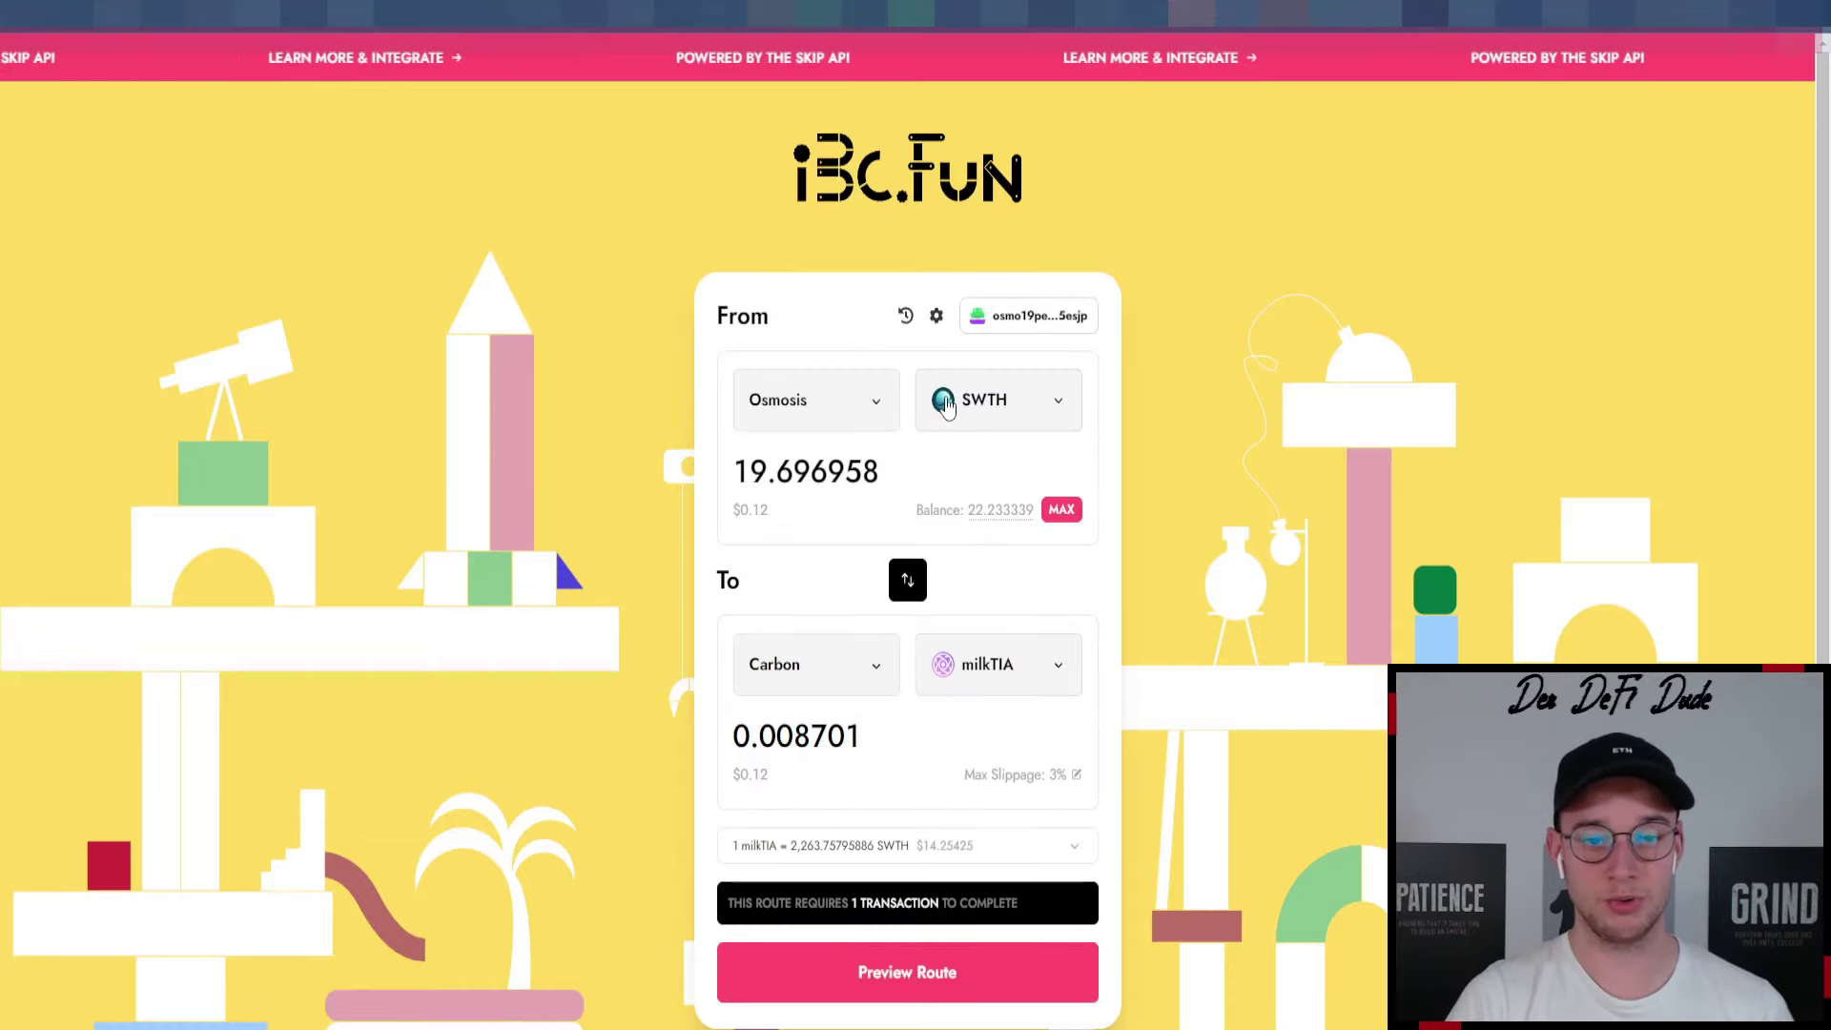
click(995, 668)
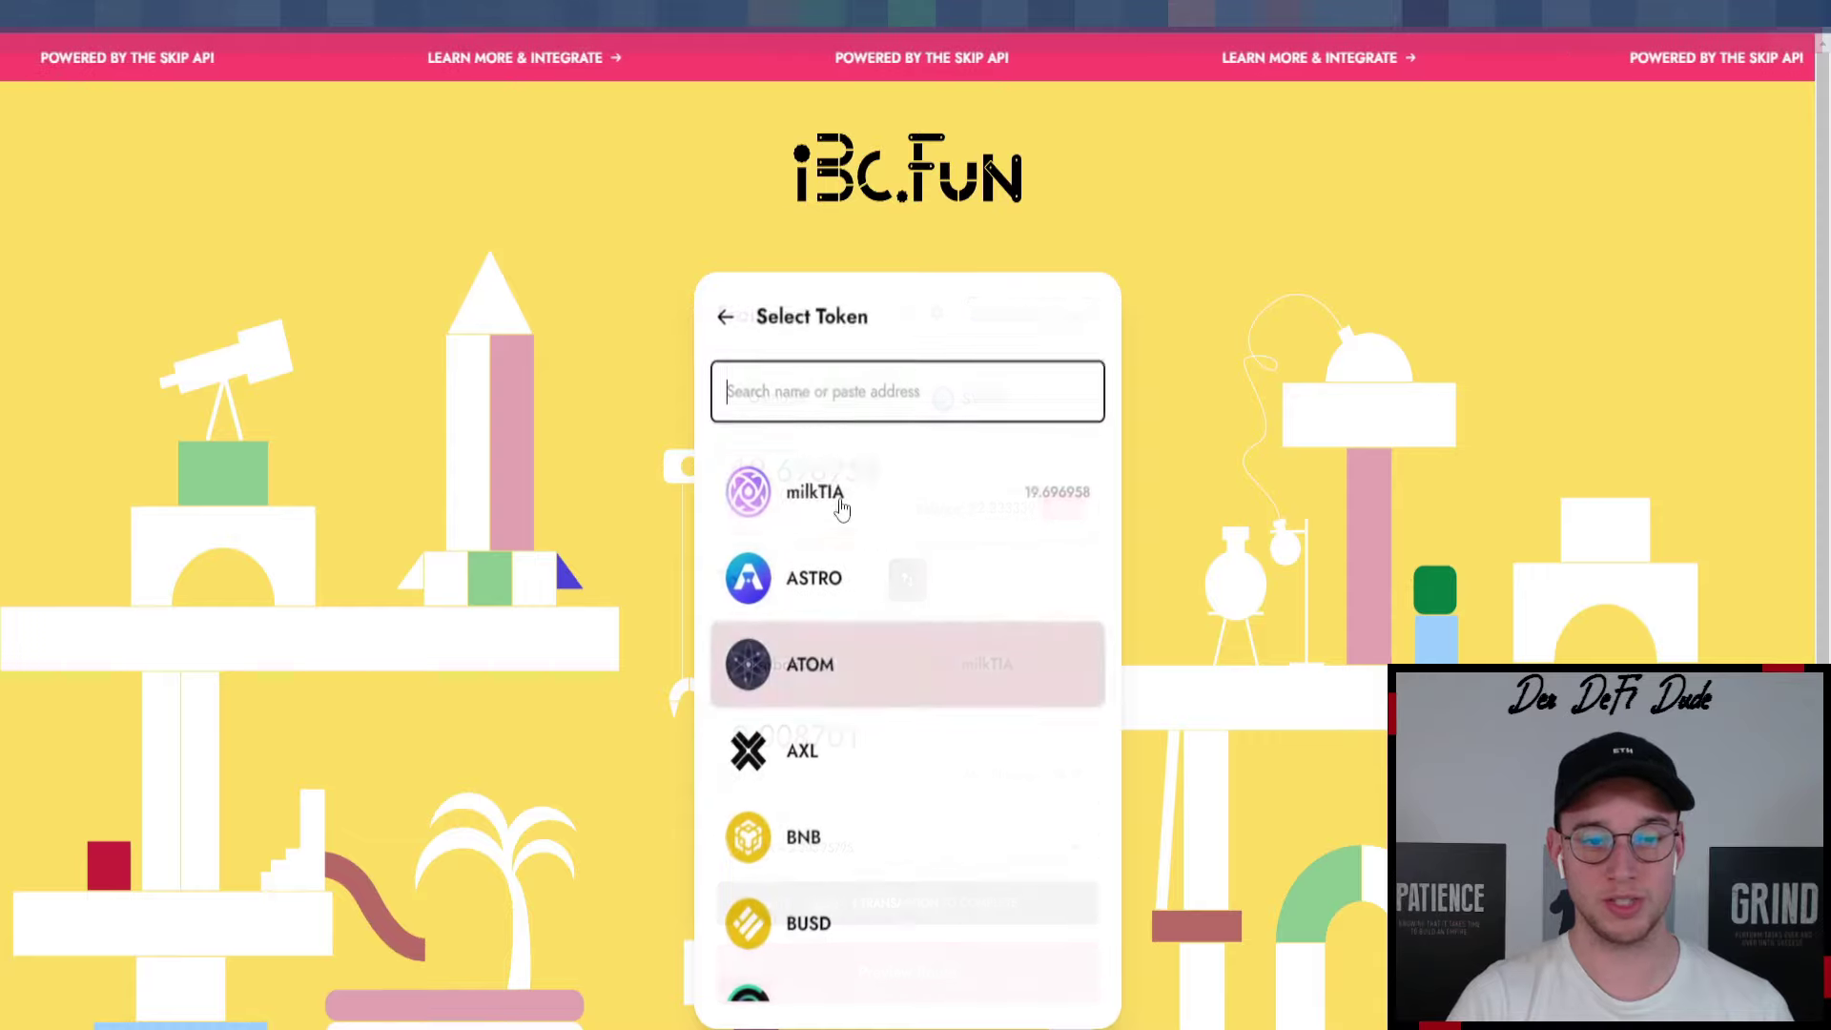
text(sw)
click(839, 490)
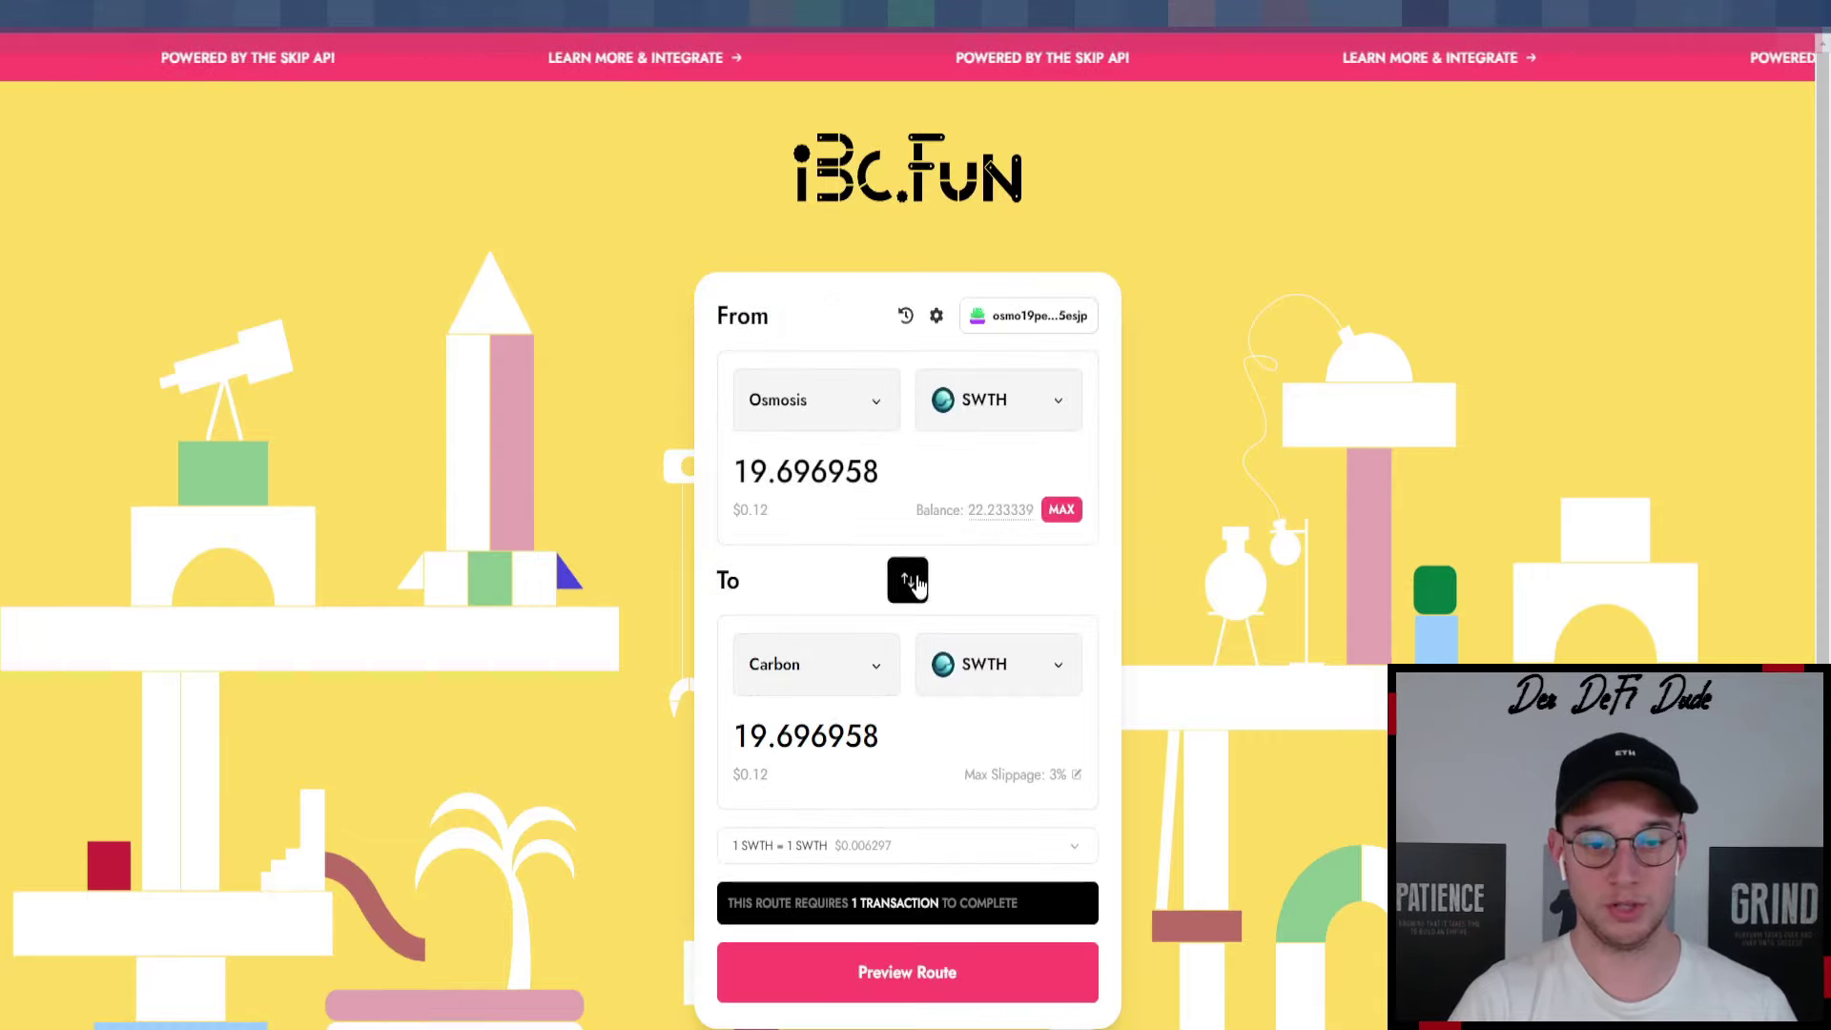
click(1062, 509)
click(906, 972)
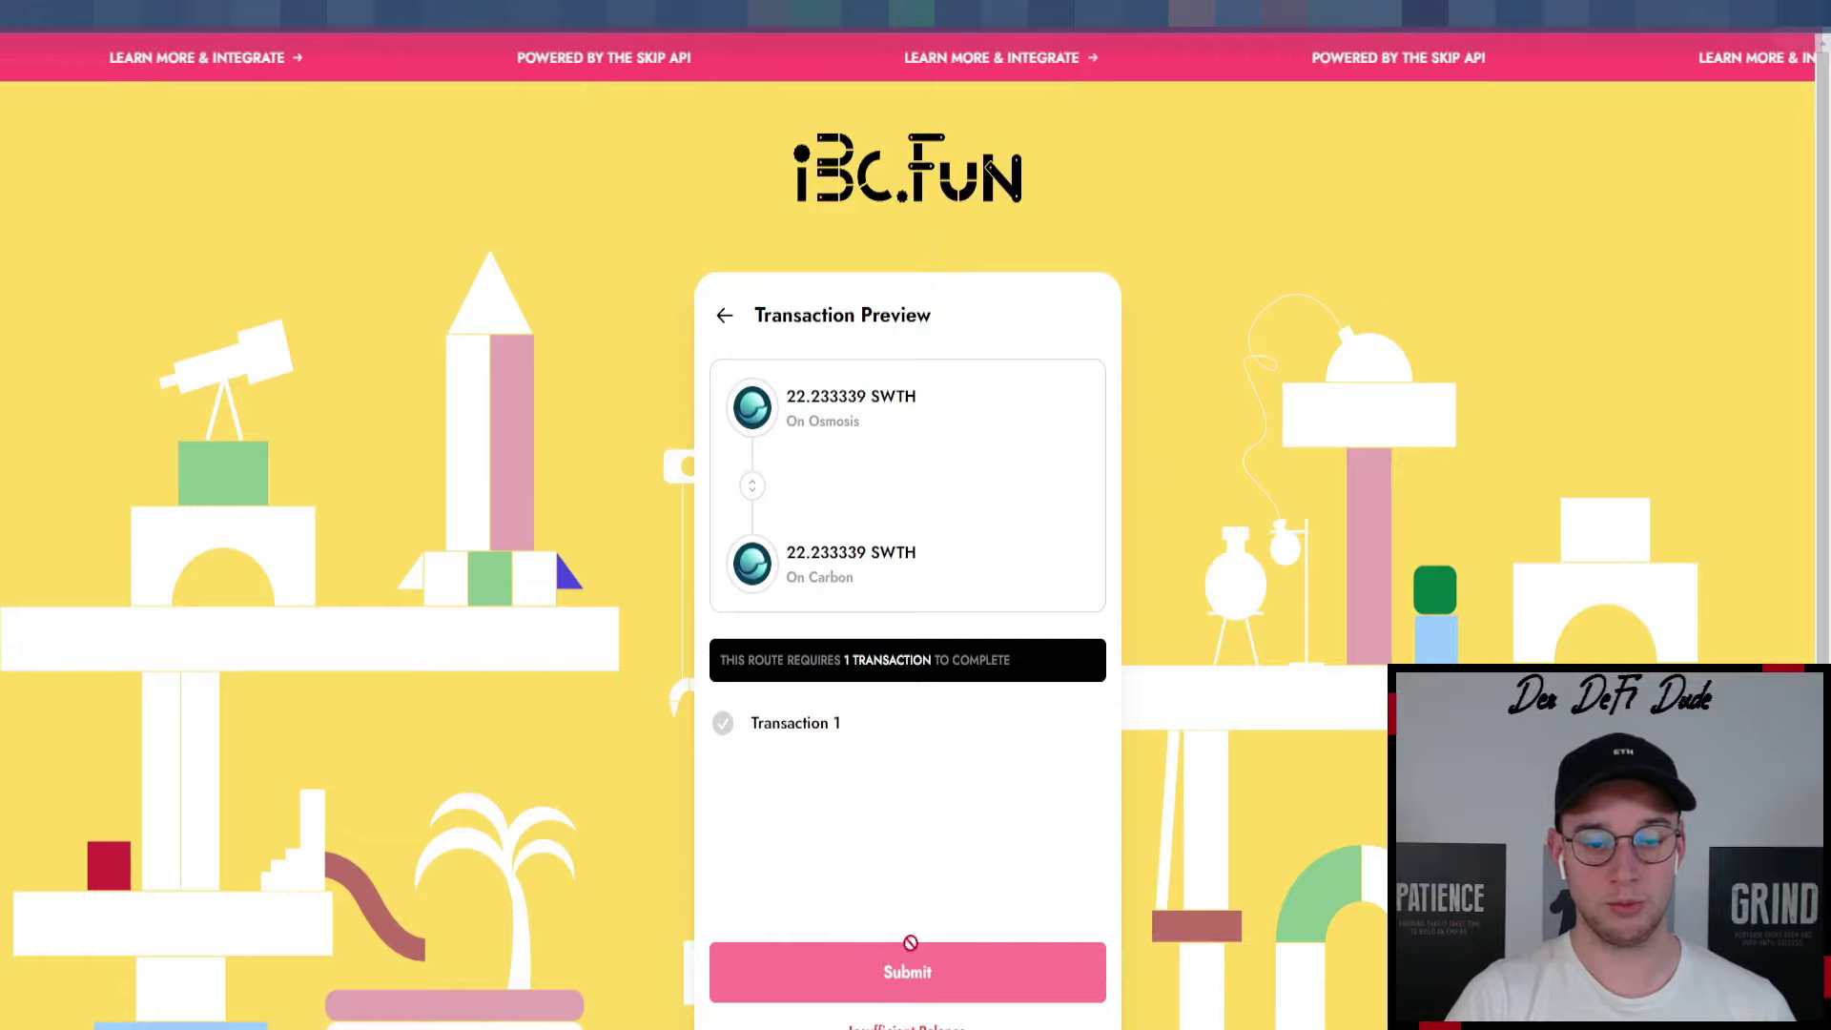
Trim the amount to 22.23 SWTH, preview again and approve the transfer.
scroll(925, 896, down, 2)
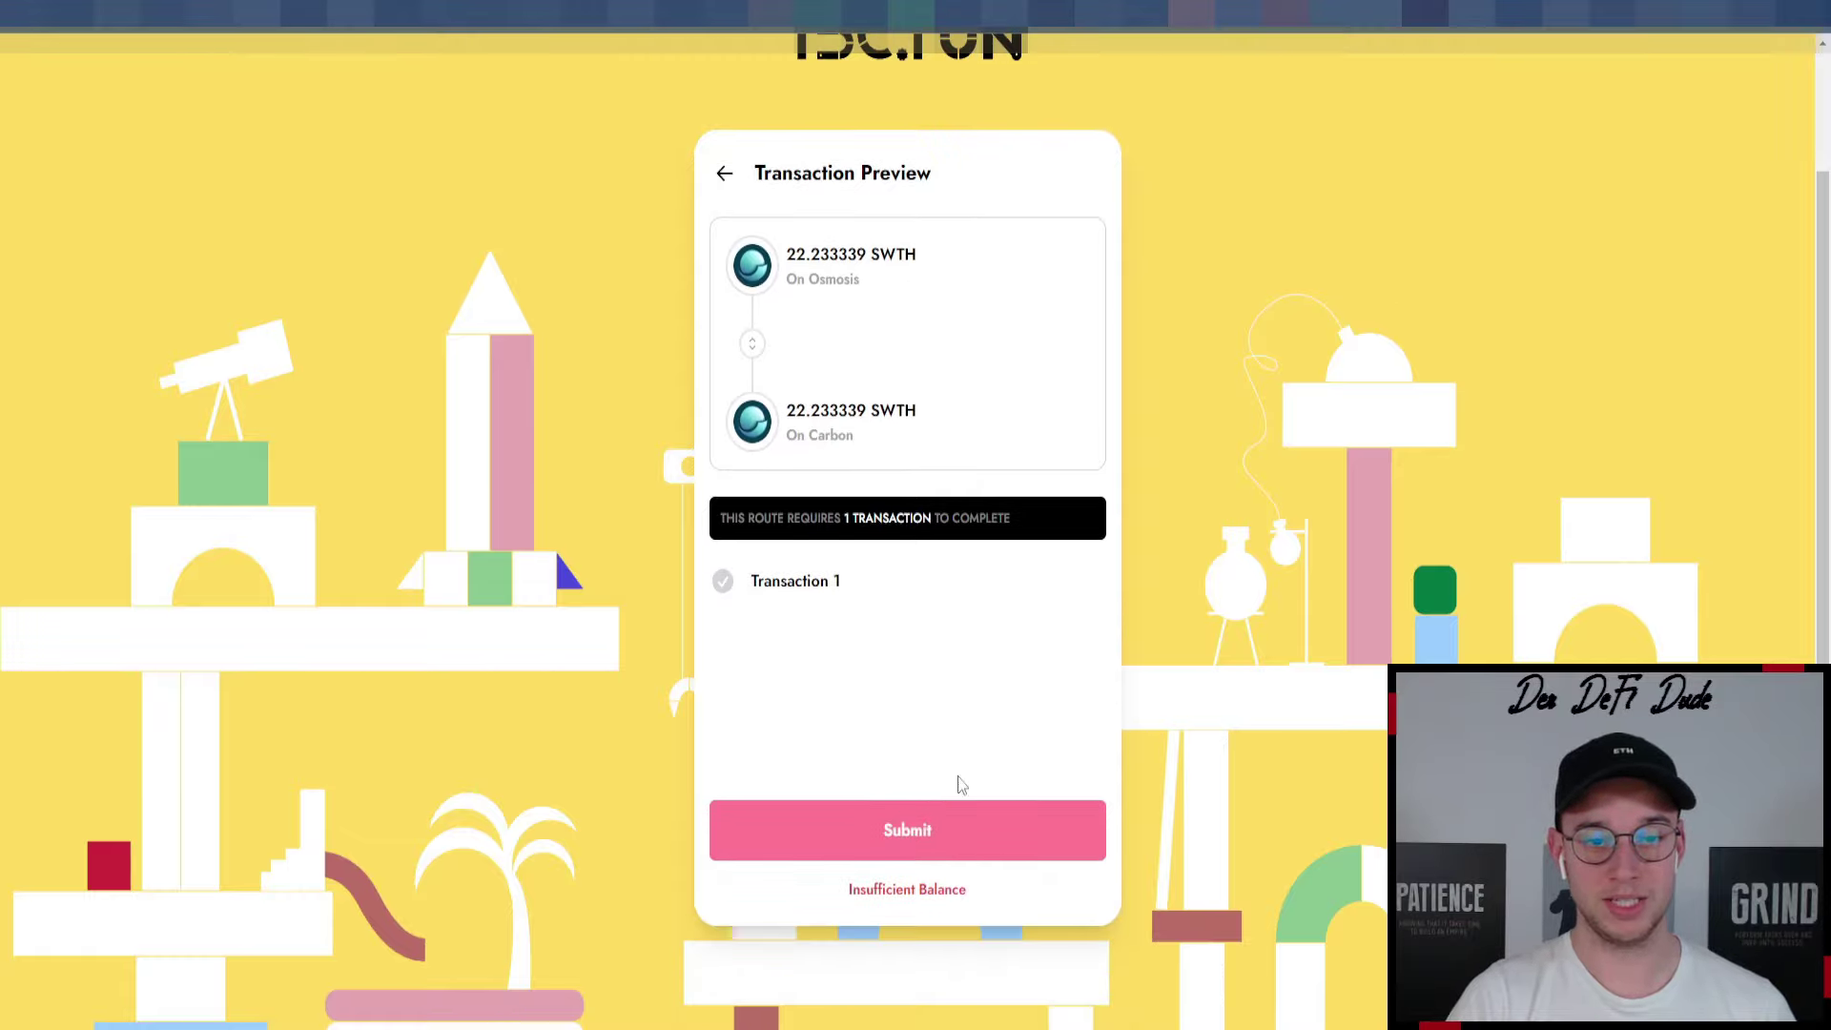
click(722, 178)
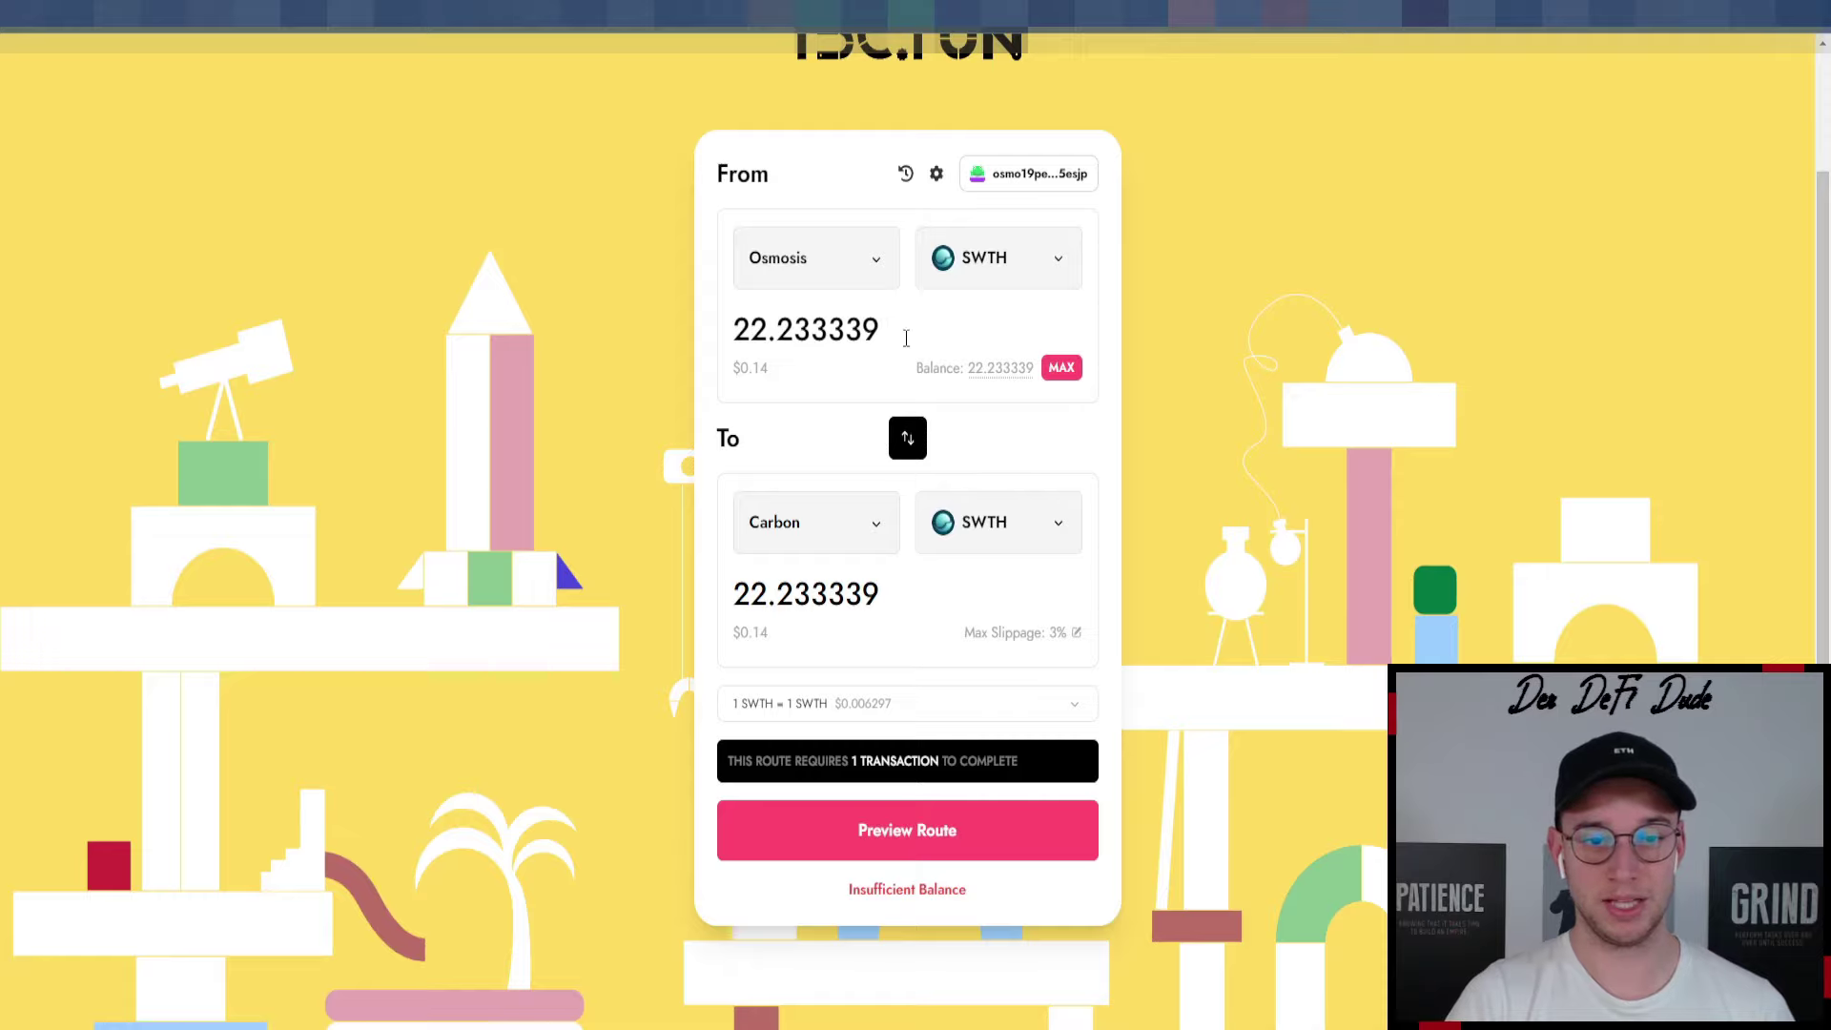
drag(906, 337, 811, 331)
key(BackSpace)
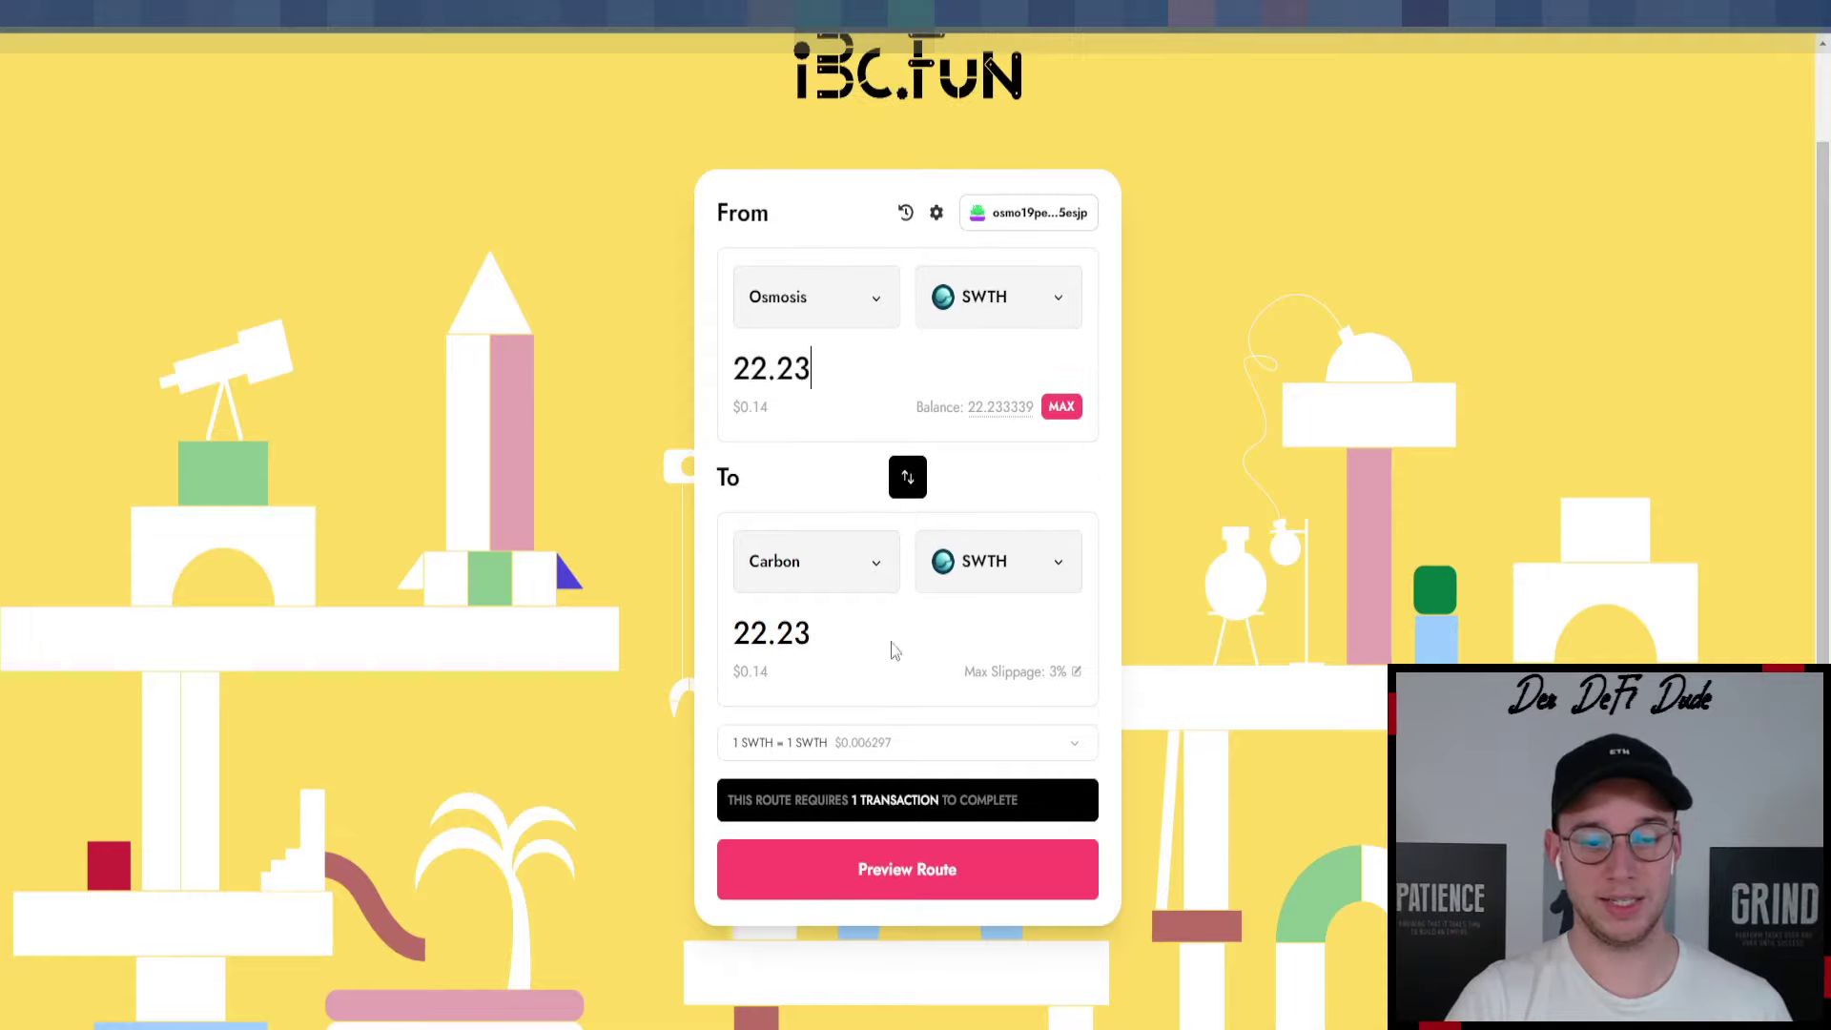
click(896, 868)
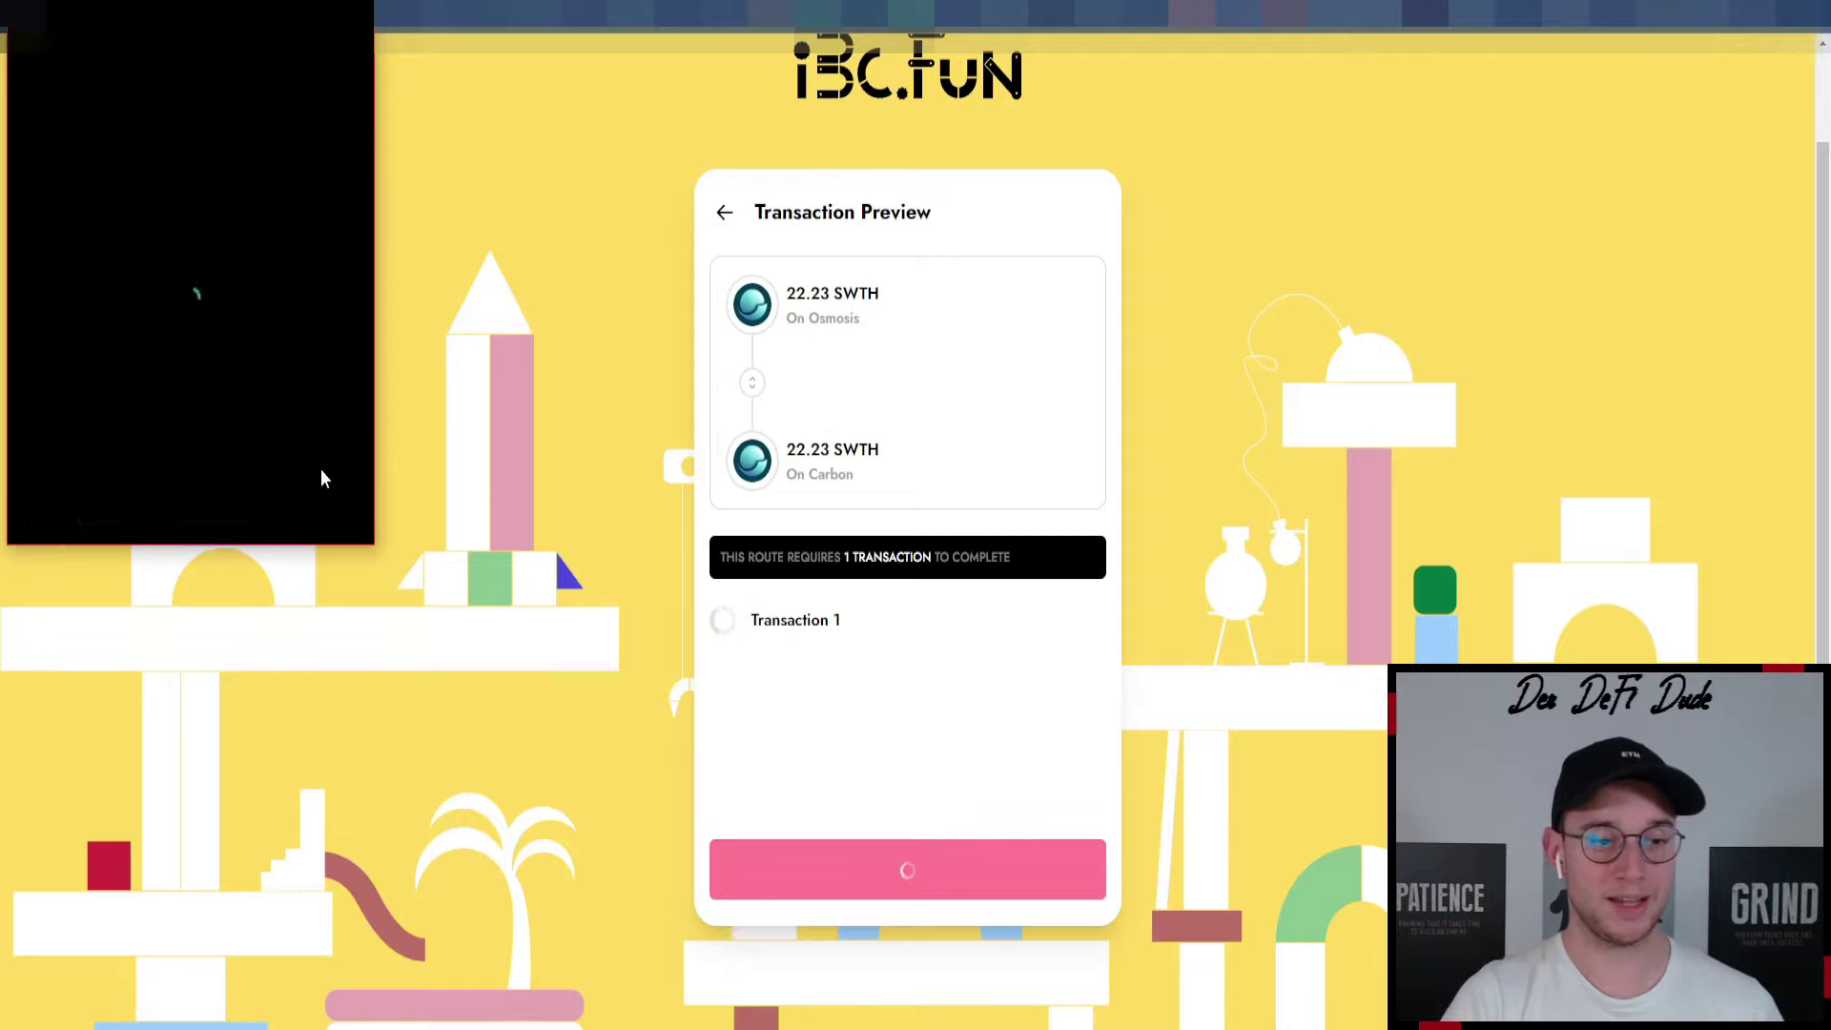
click(277, 515)
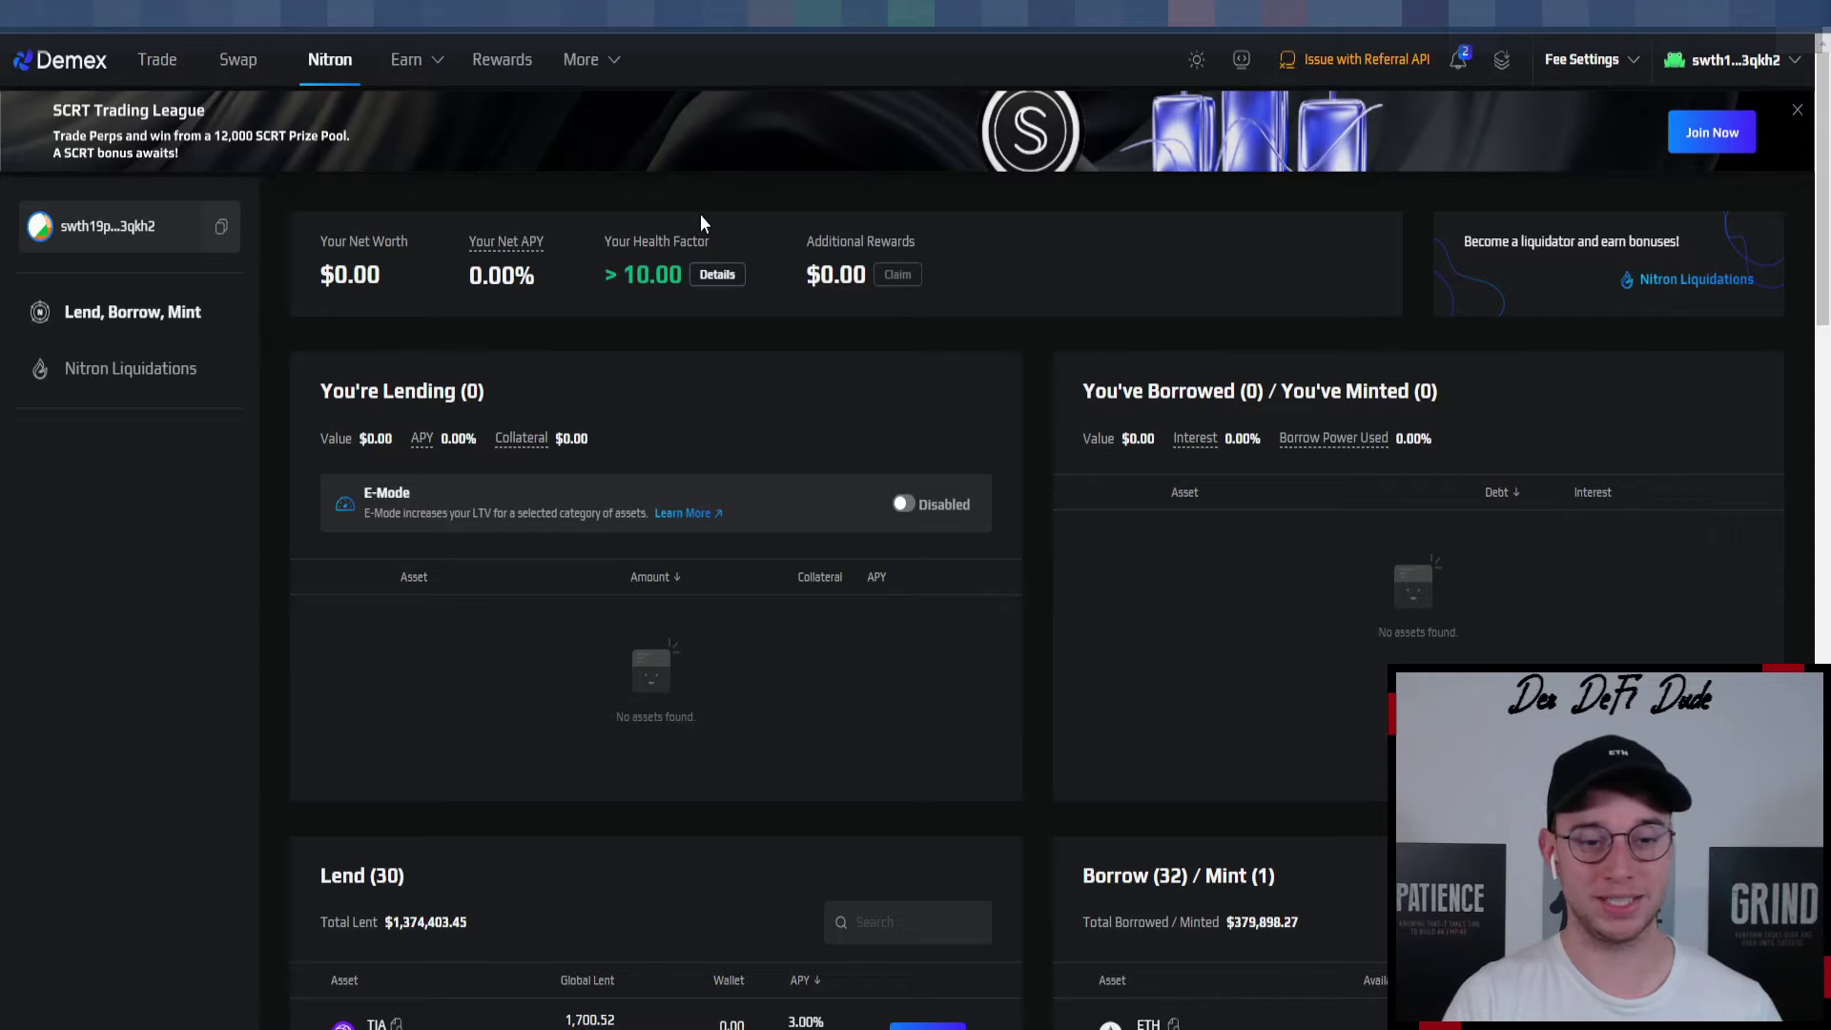
Fill the milkTIA lend form with the full 19.696958 milkTIA, all used as collateral.
scroll(922, 368, down, 7)
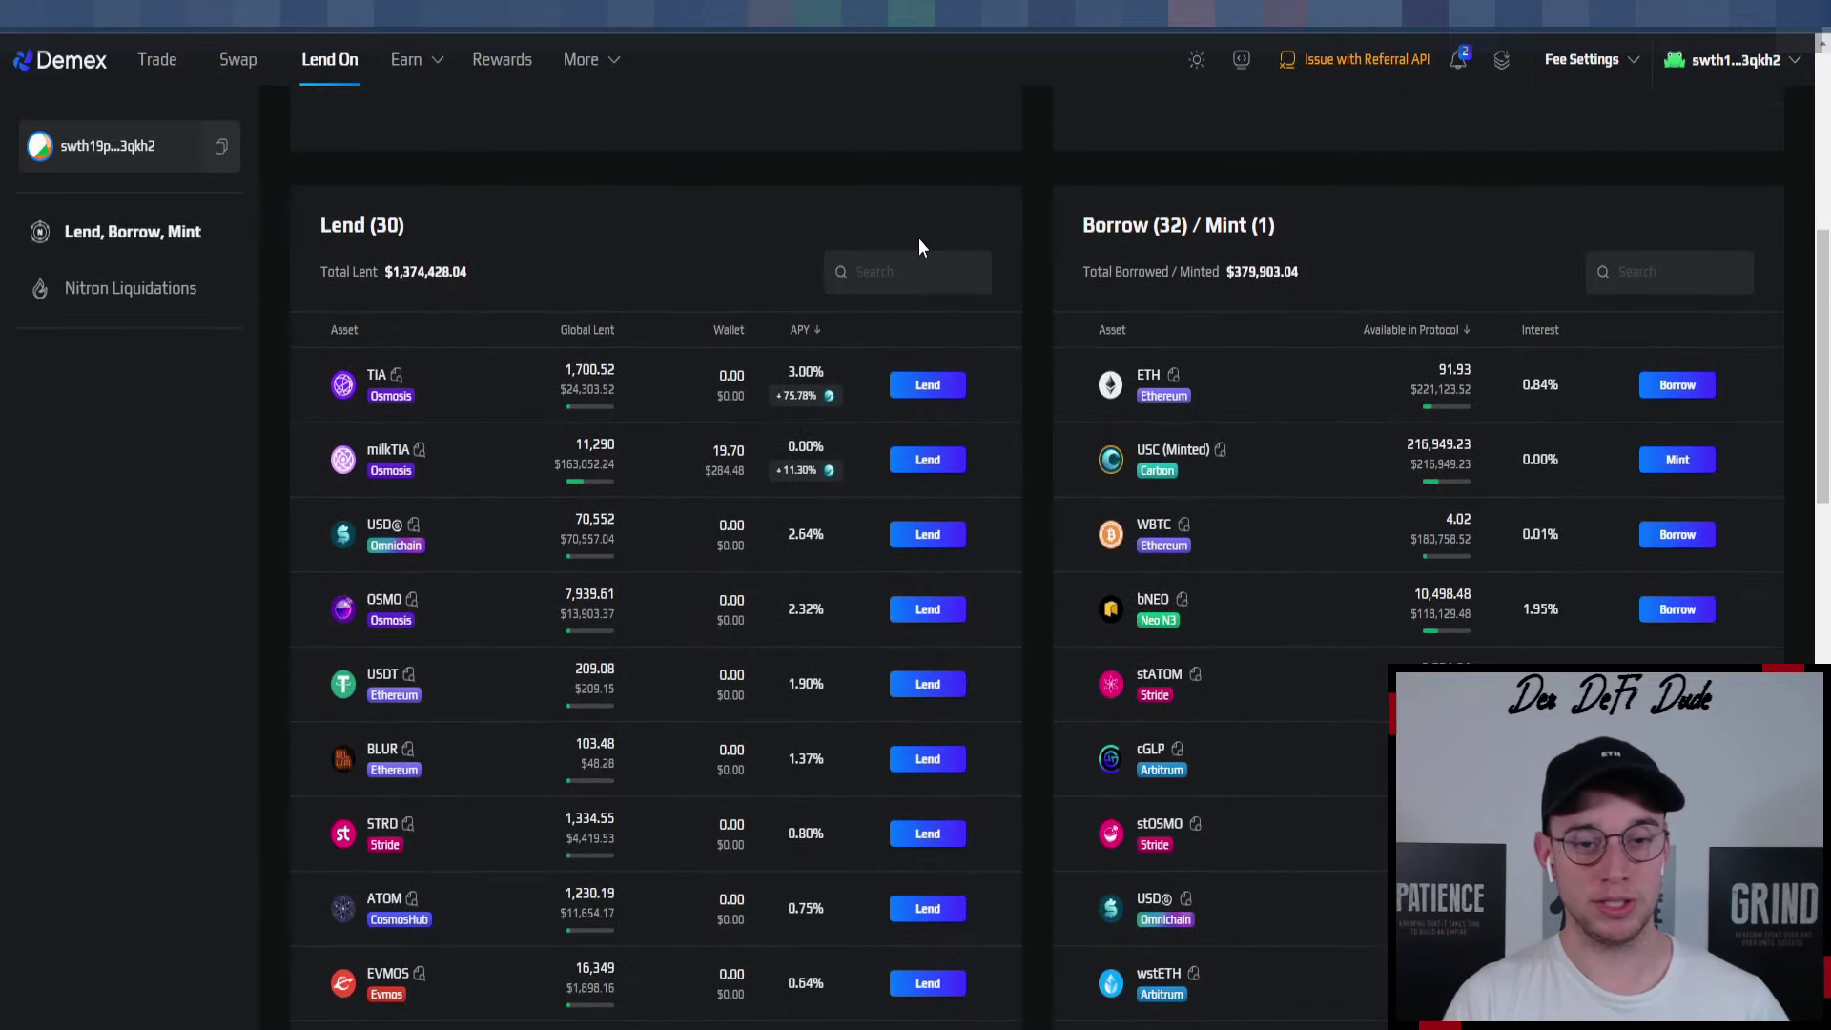
click(926, 462)
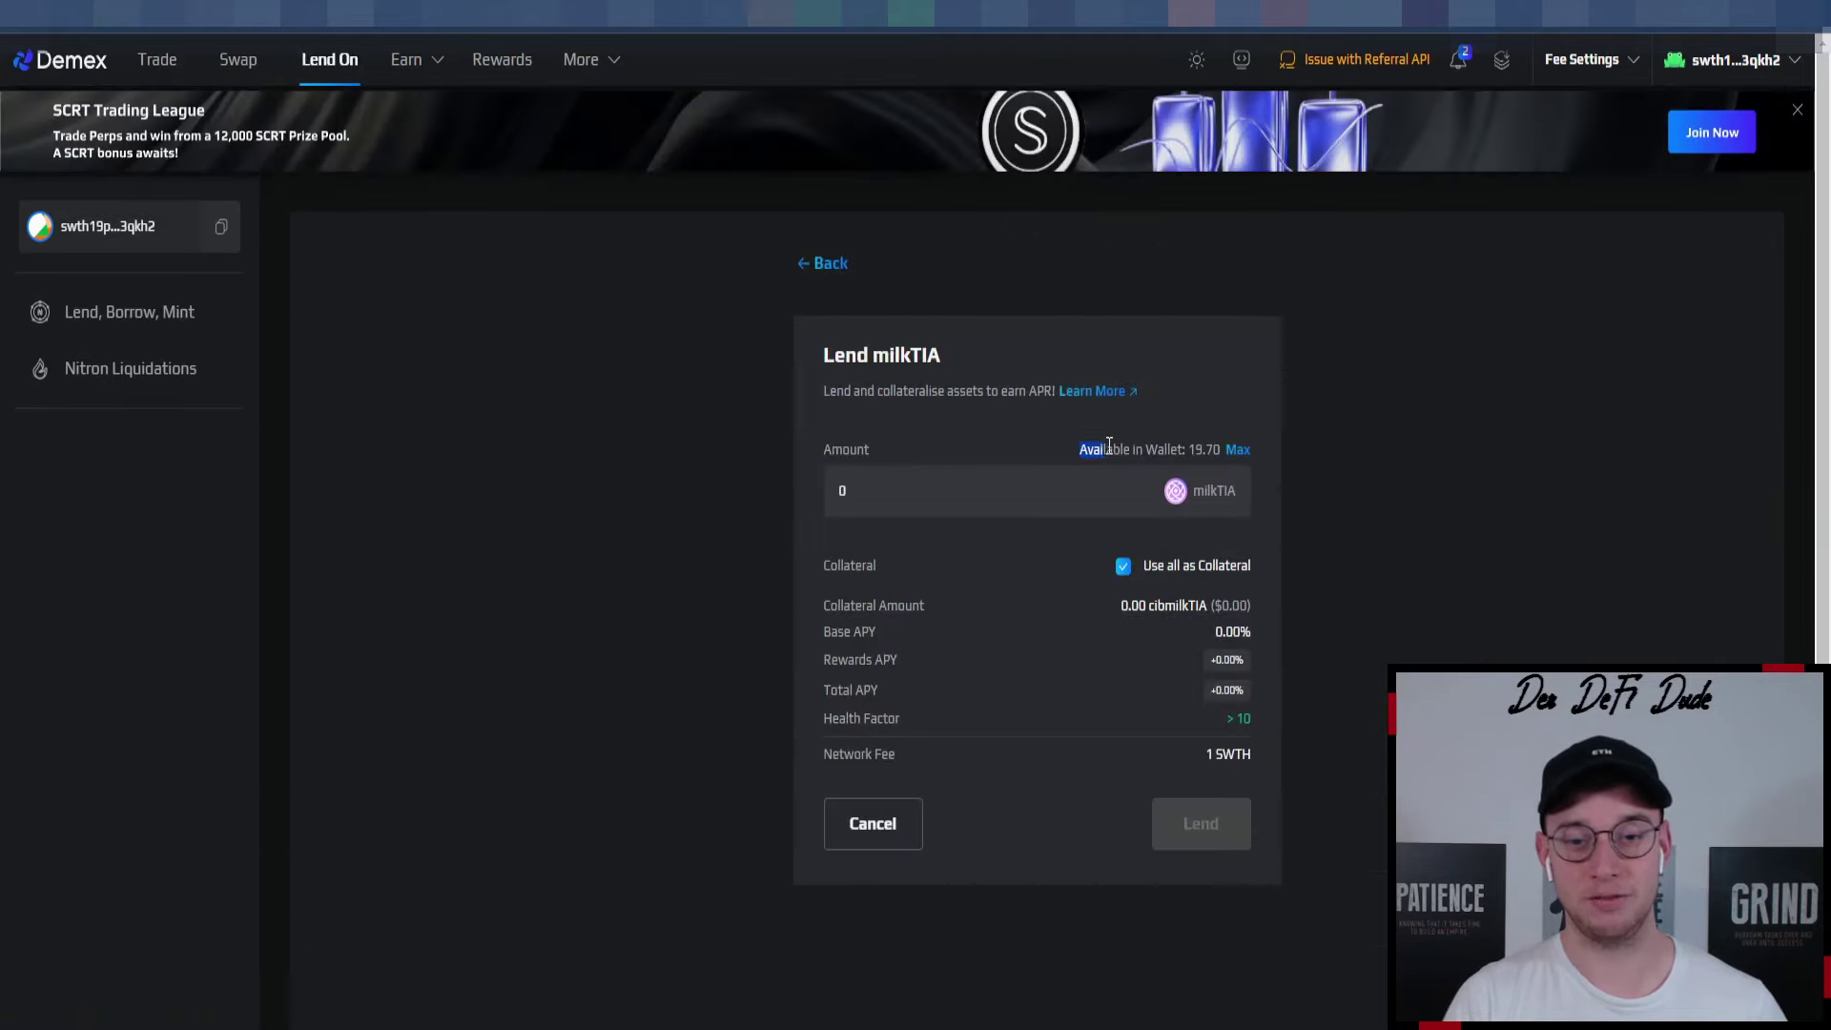
drag(1110, 445, 1219, 444)
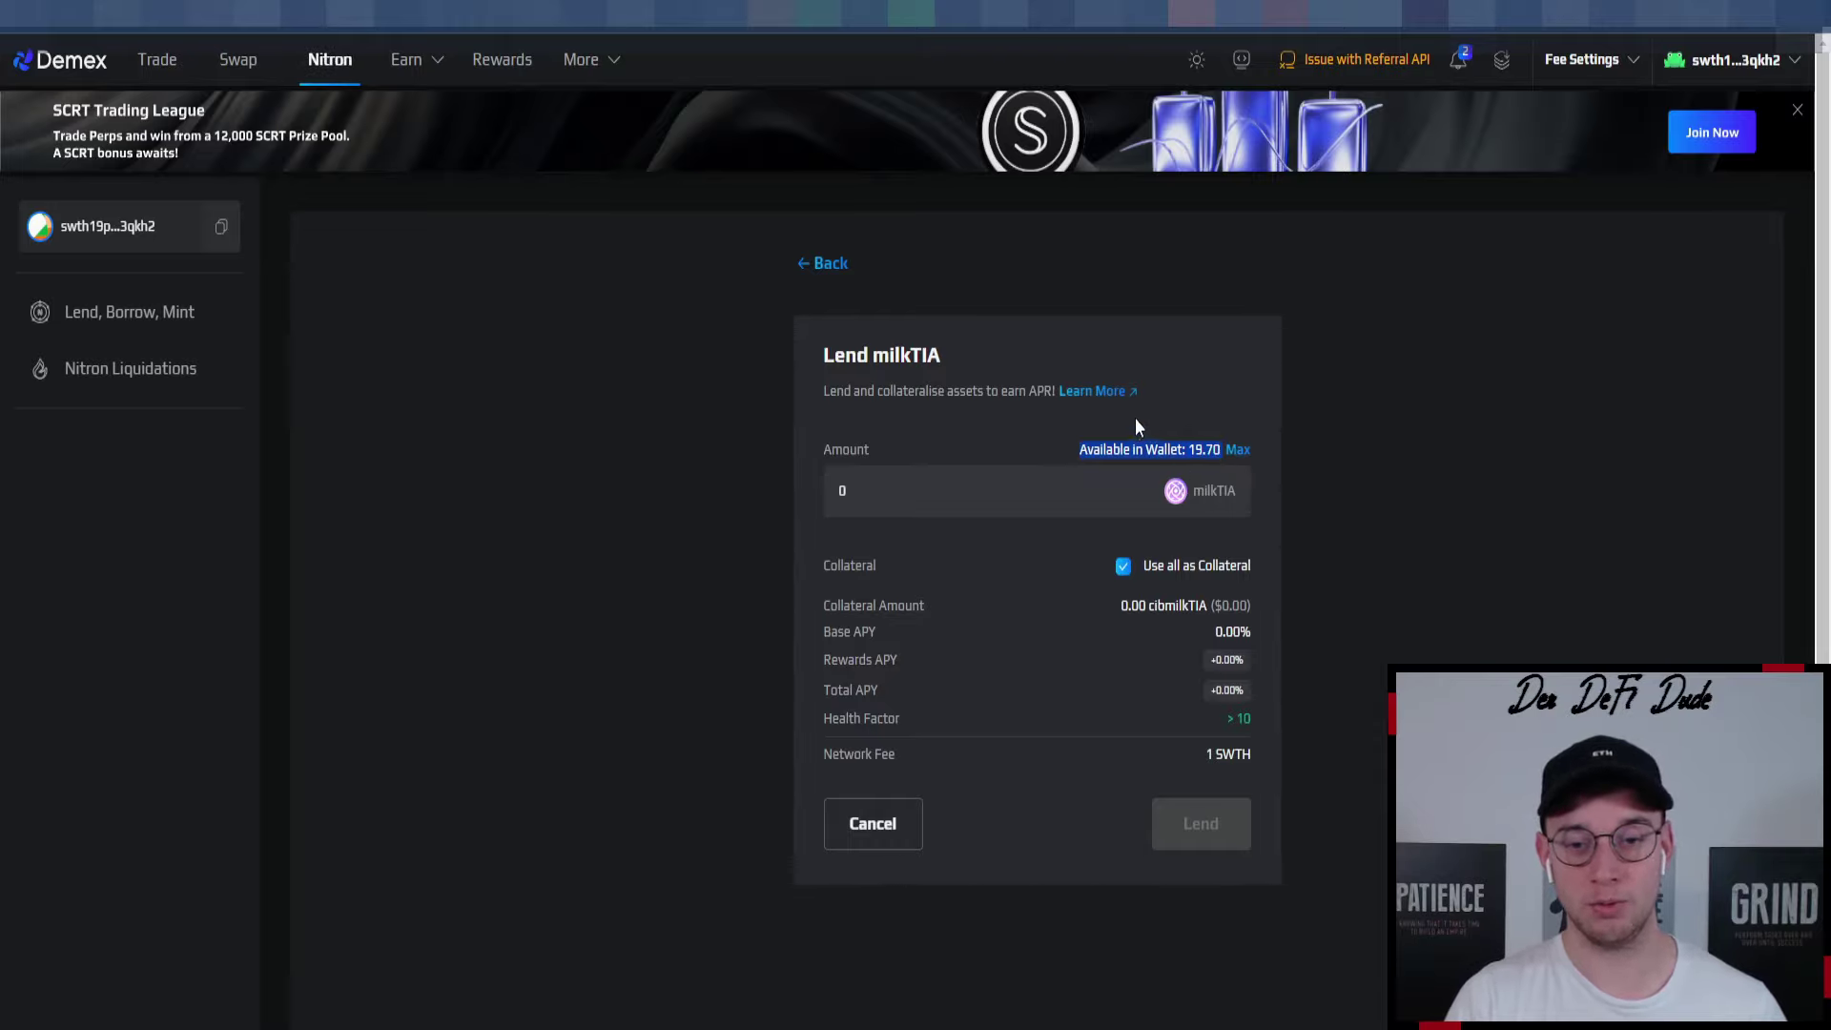
click(1238, 450)
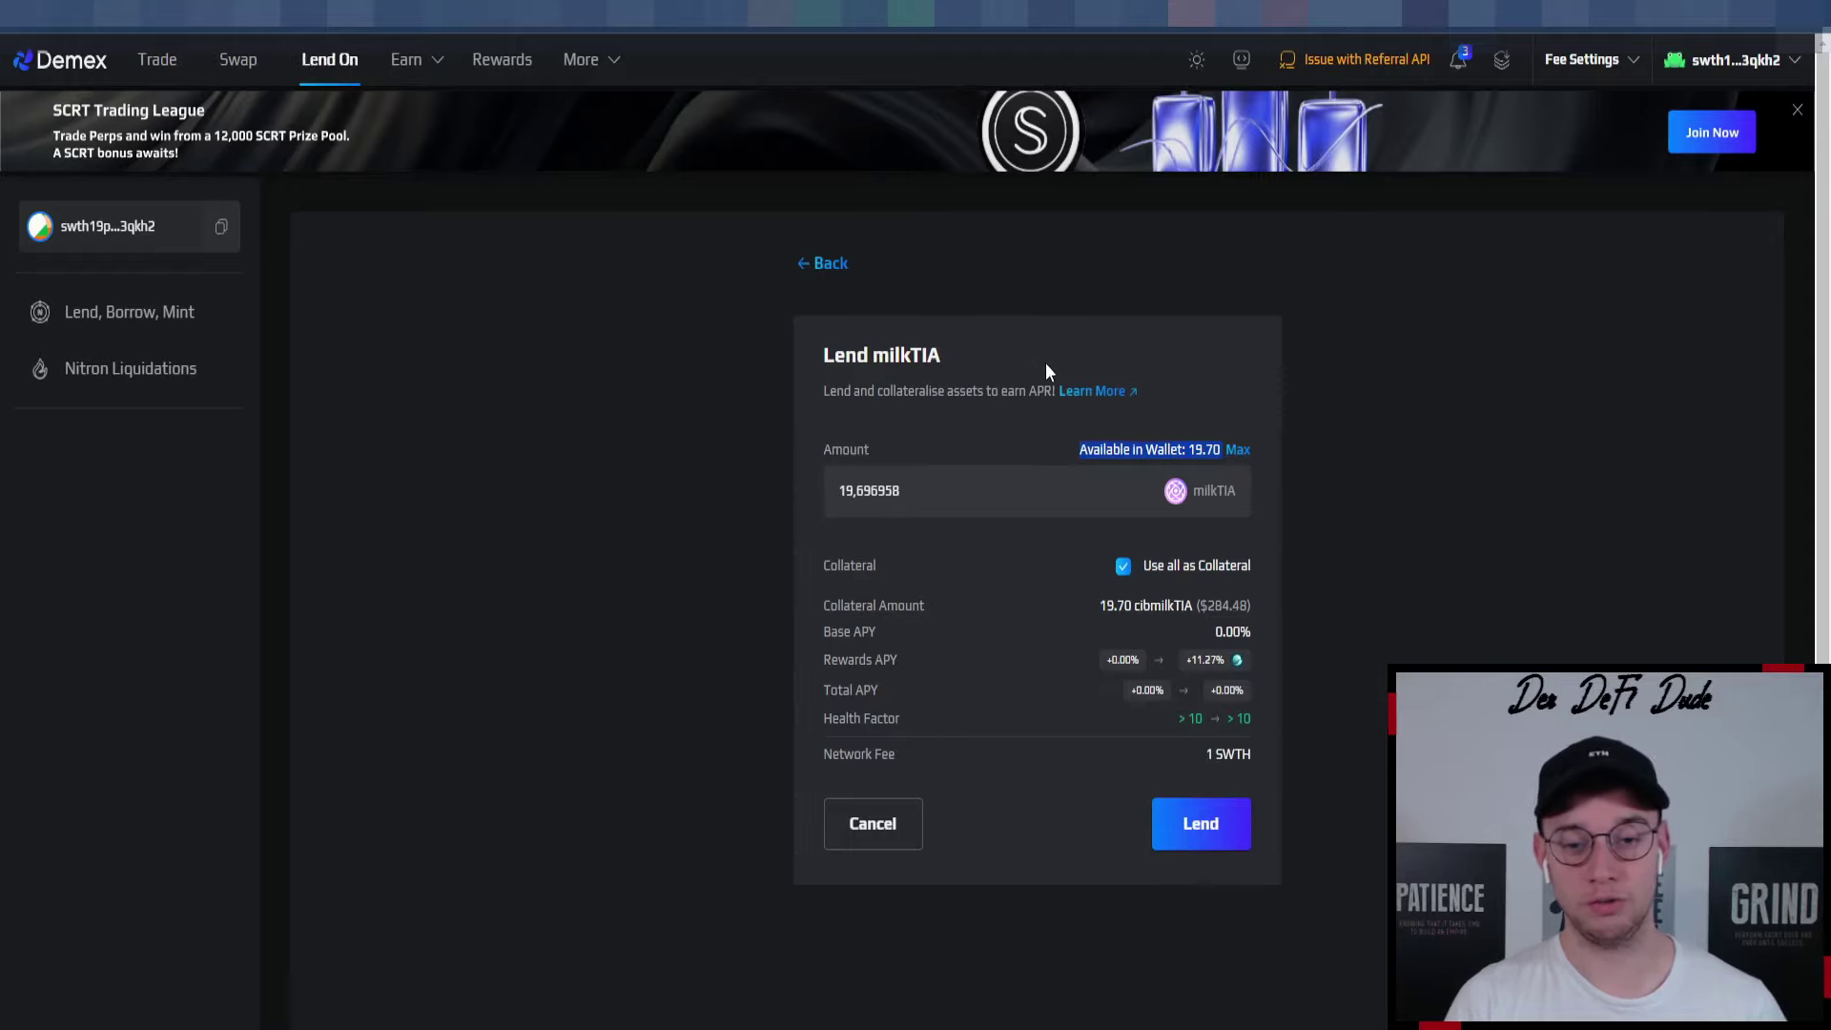
click(1122, 568)
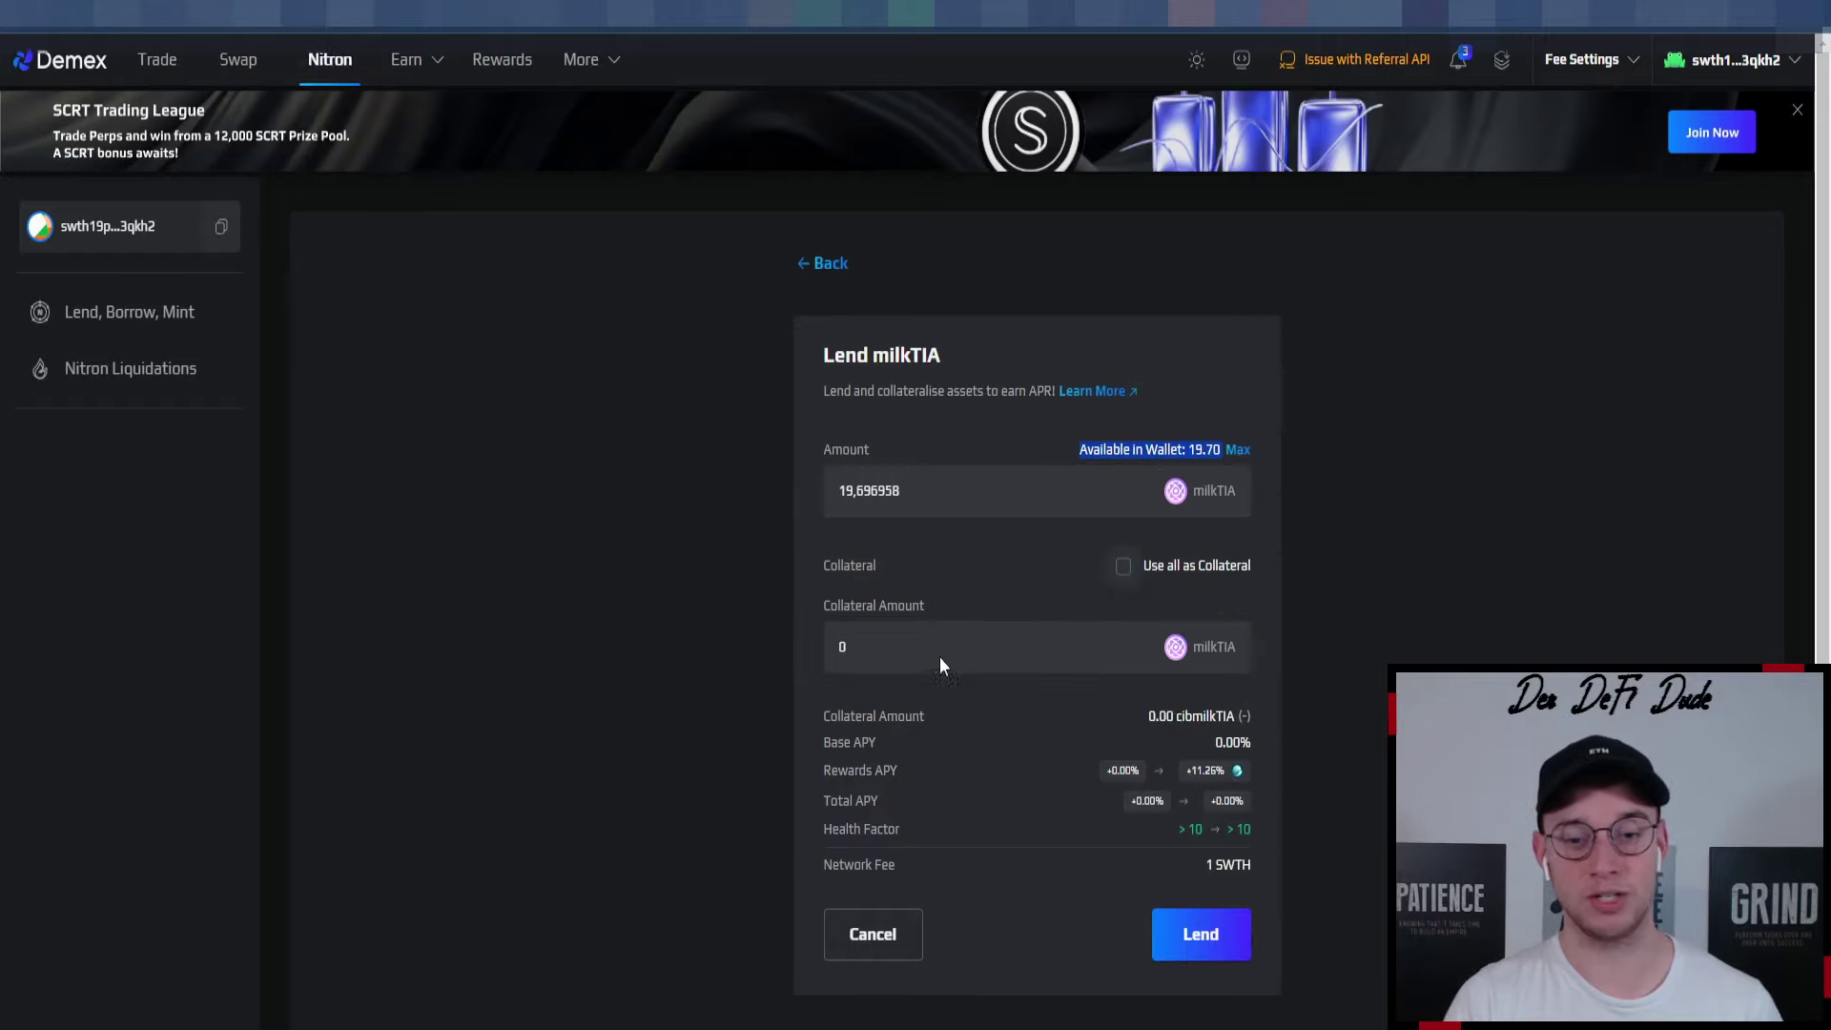
click(910, 649)
text(10)
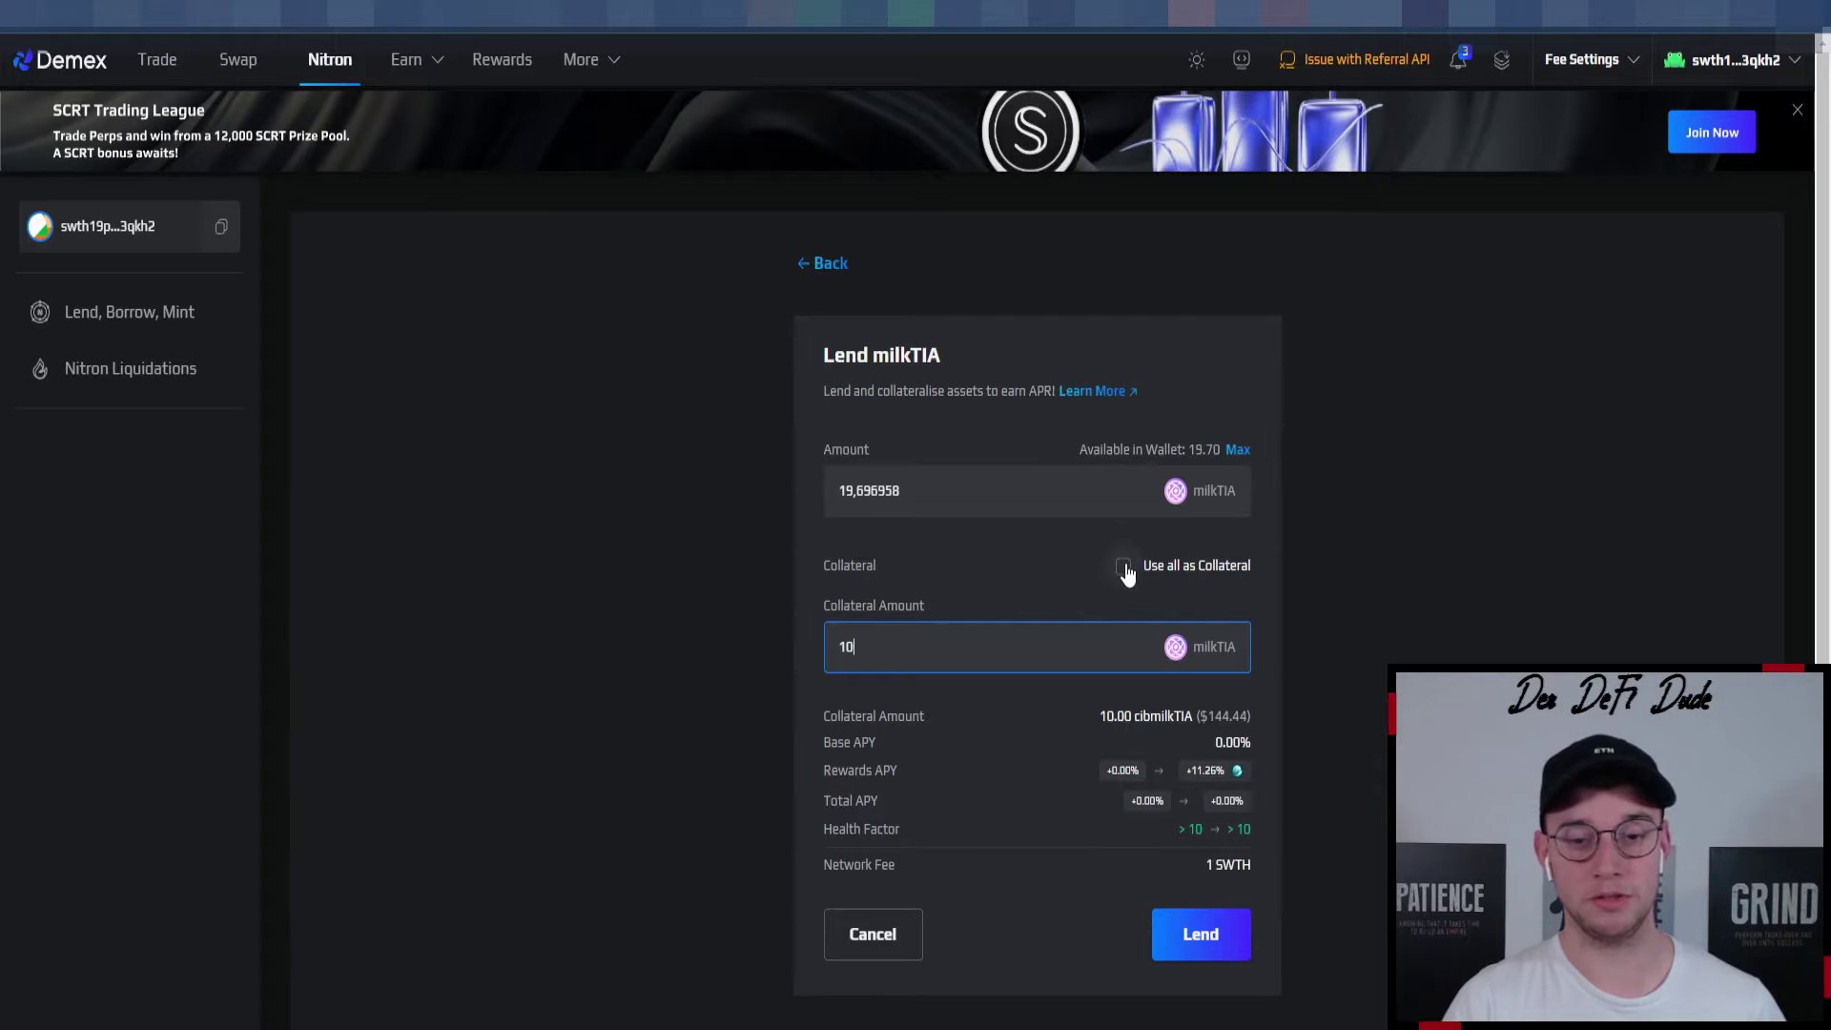
click(1126, 571)
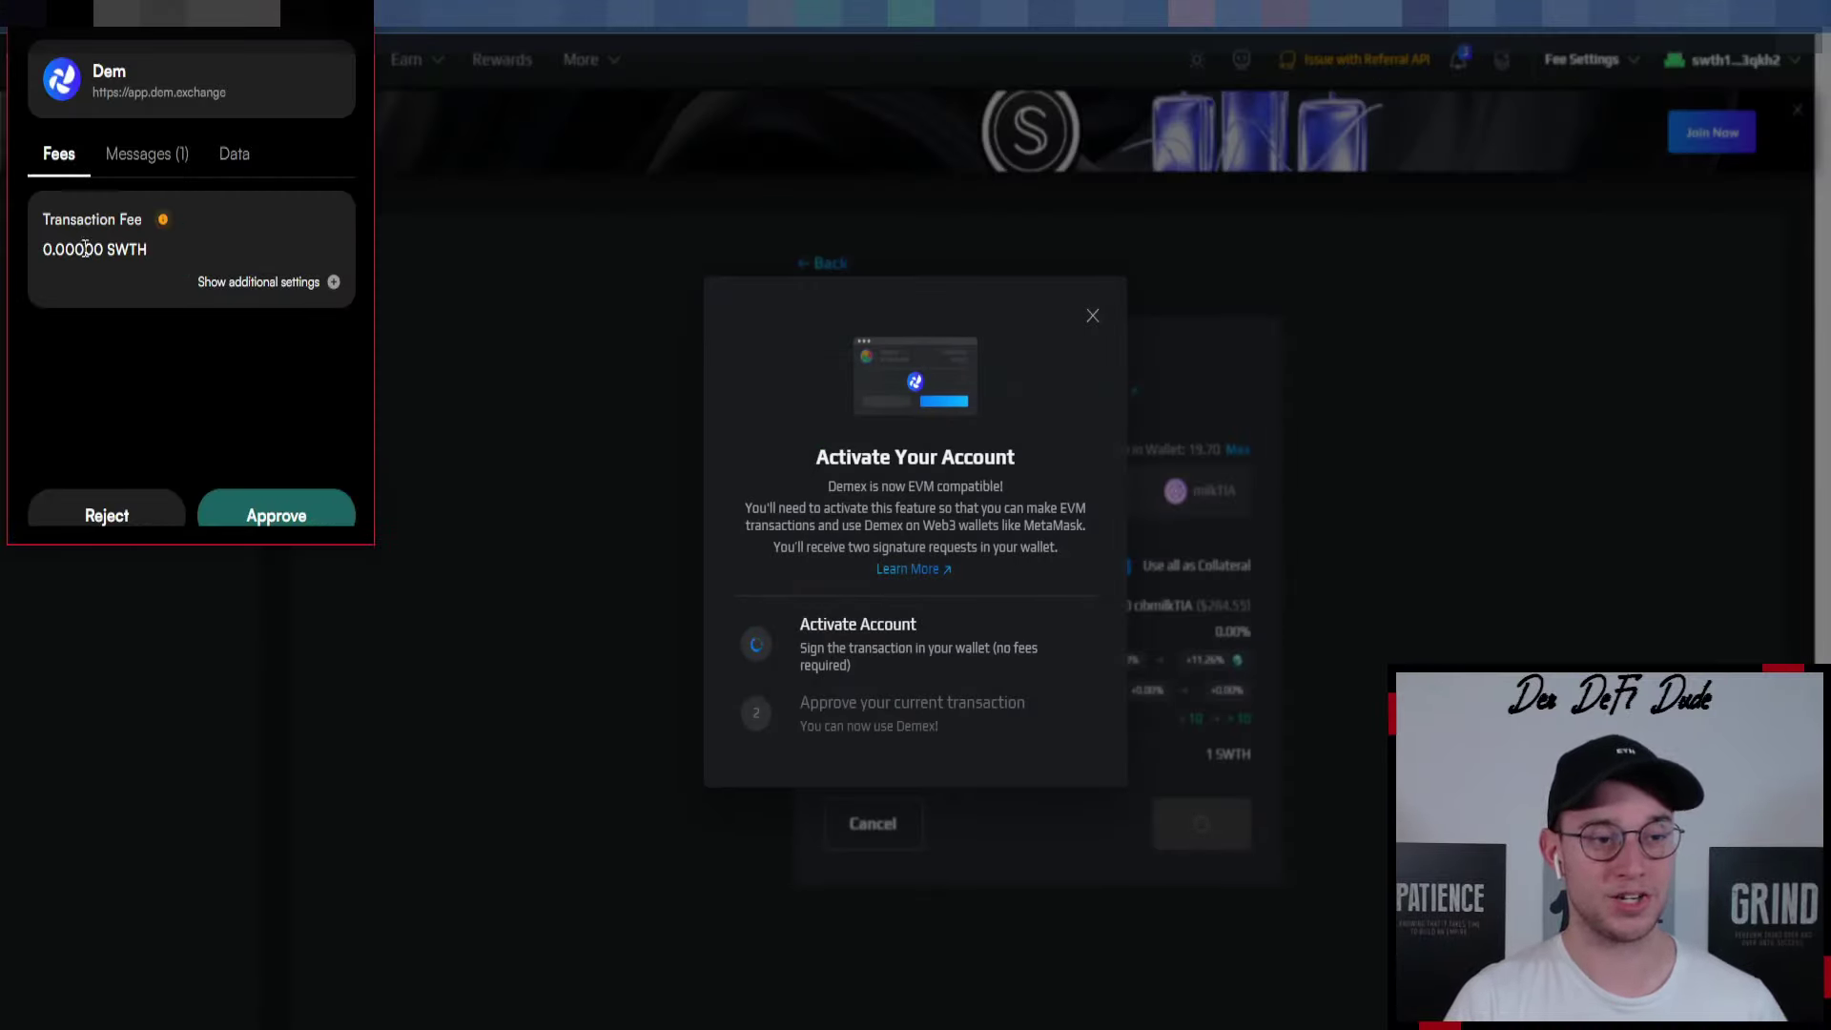
Approve the account activation and lend in the wallet, then dismiss the activation notice.
click(276, 515)
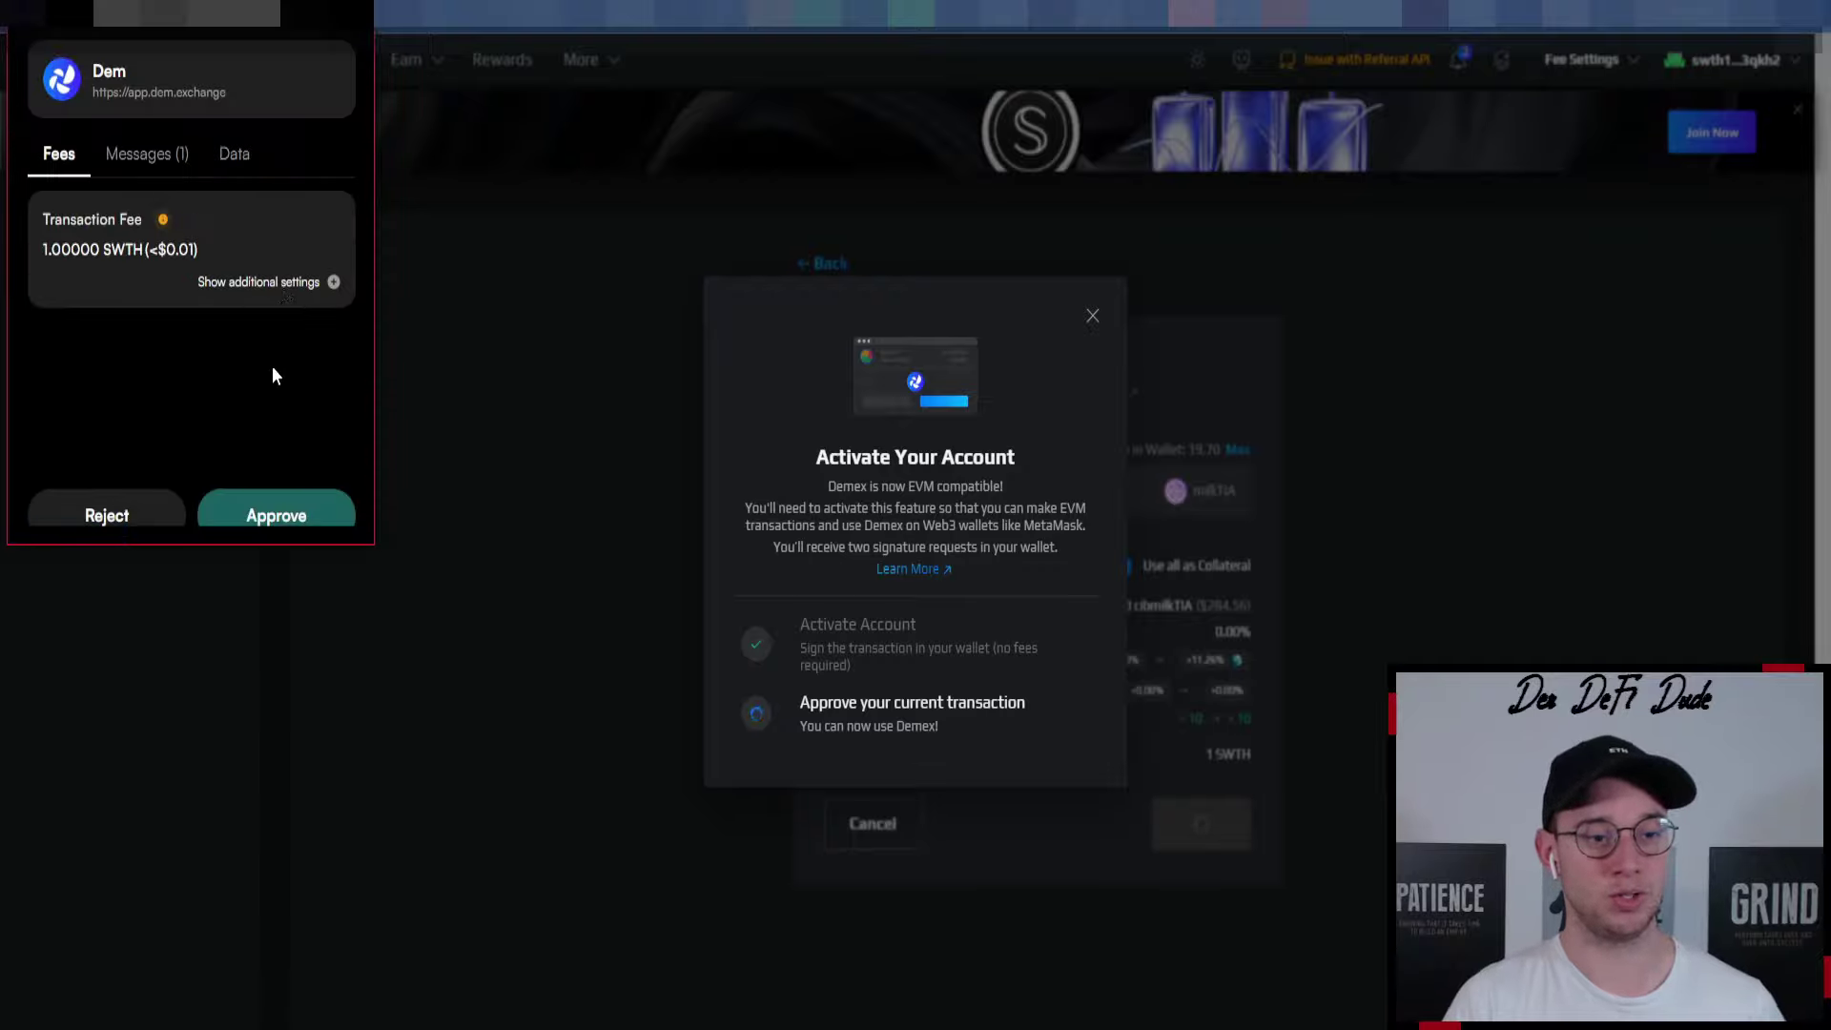
scroll(273, 368, down, 1)
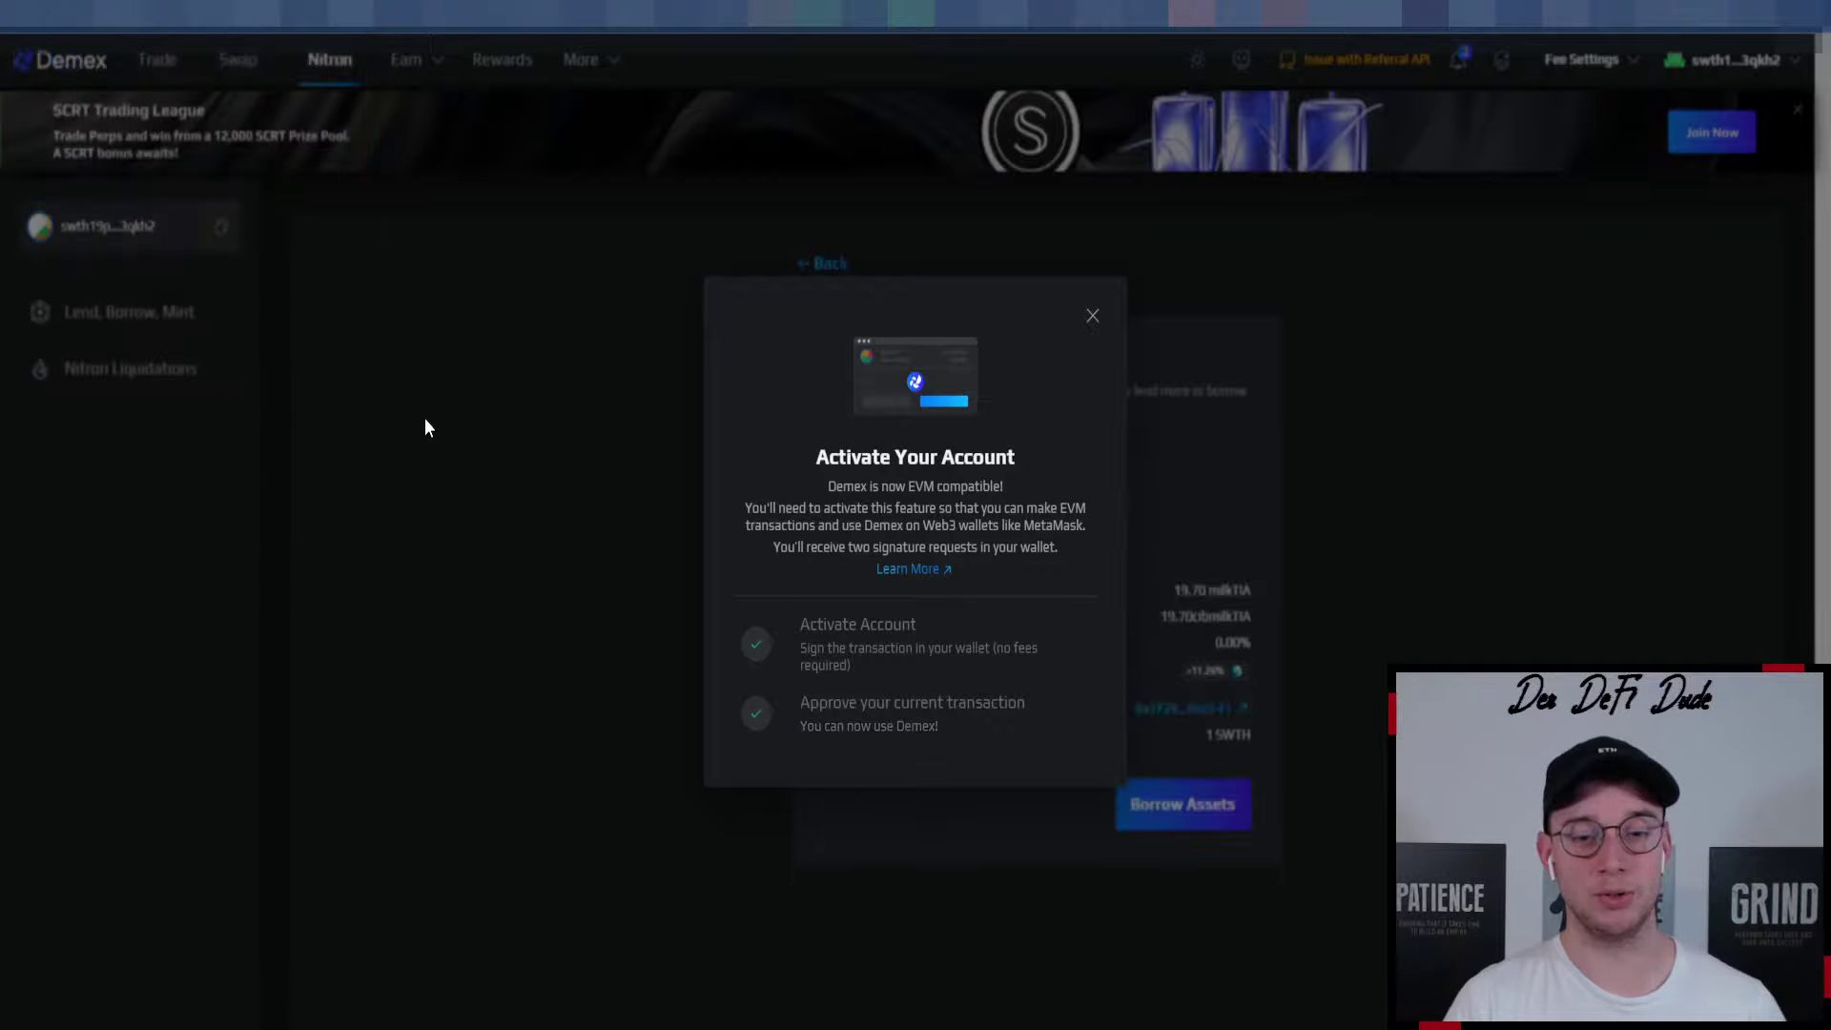
click(1091, 317)
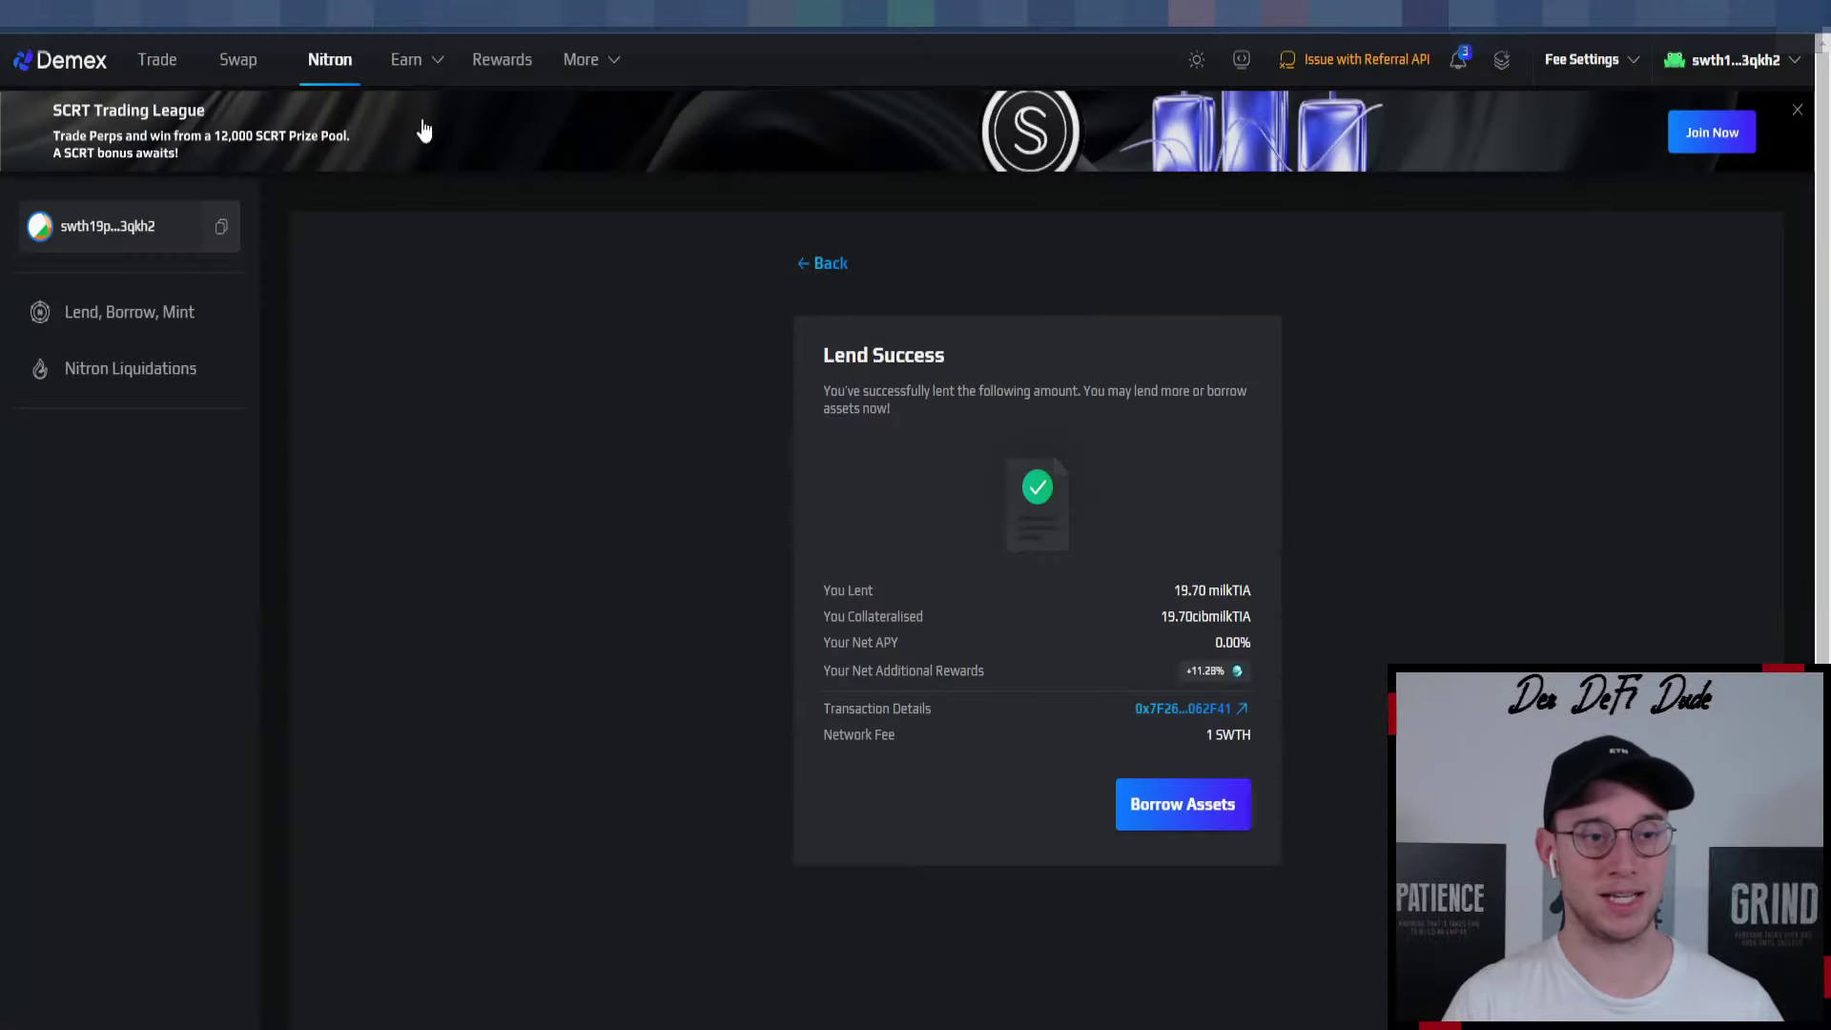
From the Nitron dashboard's Borrow list, open the Borrow TIA form (11.94 TIA available).
click(327, 67)
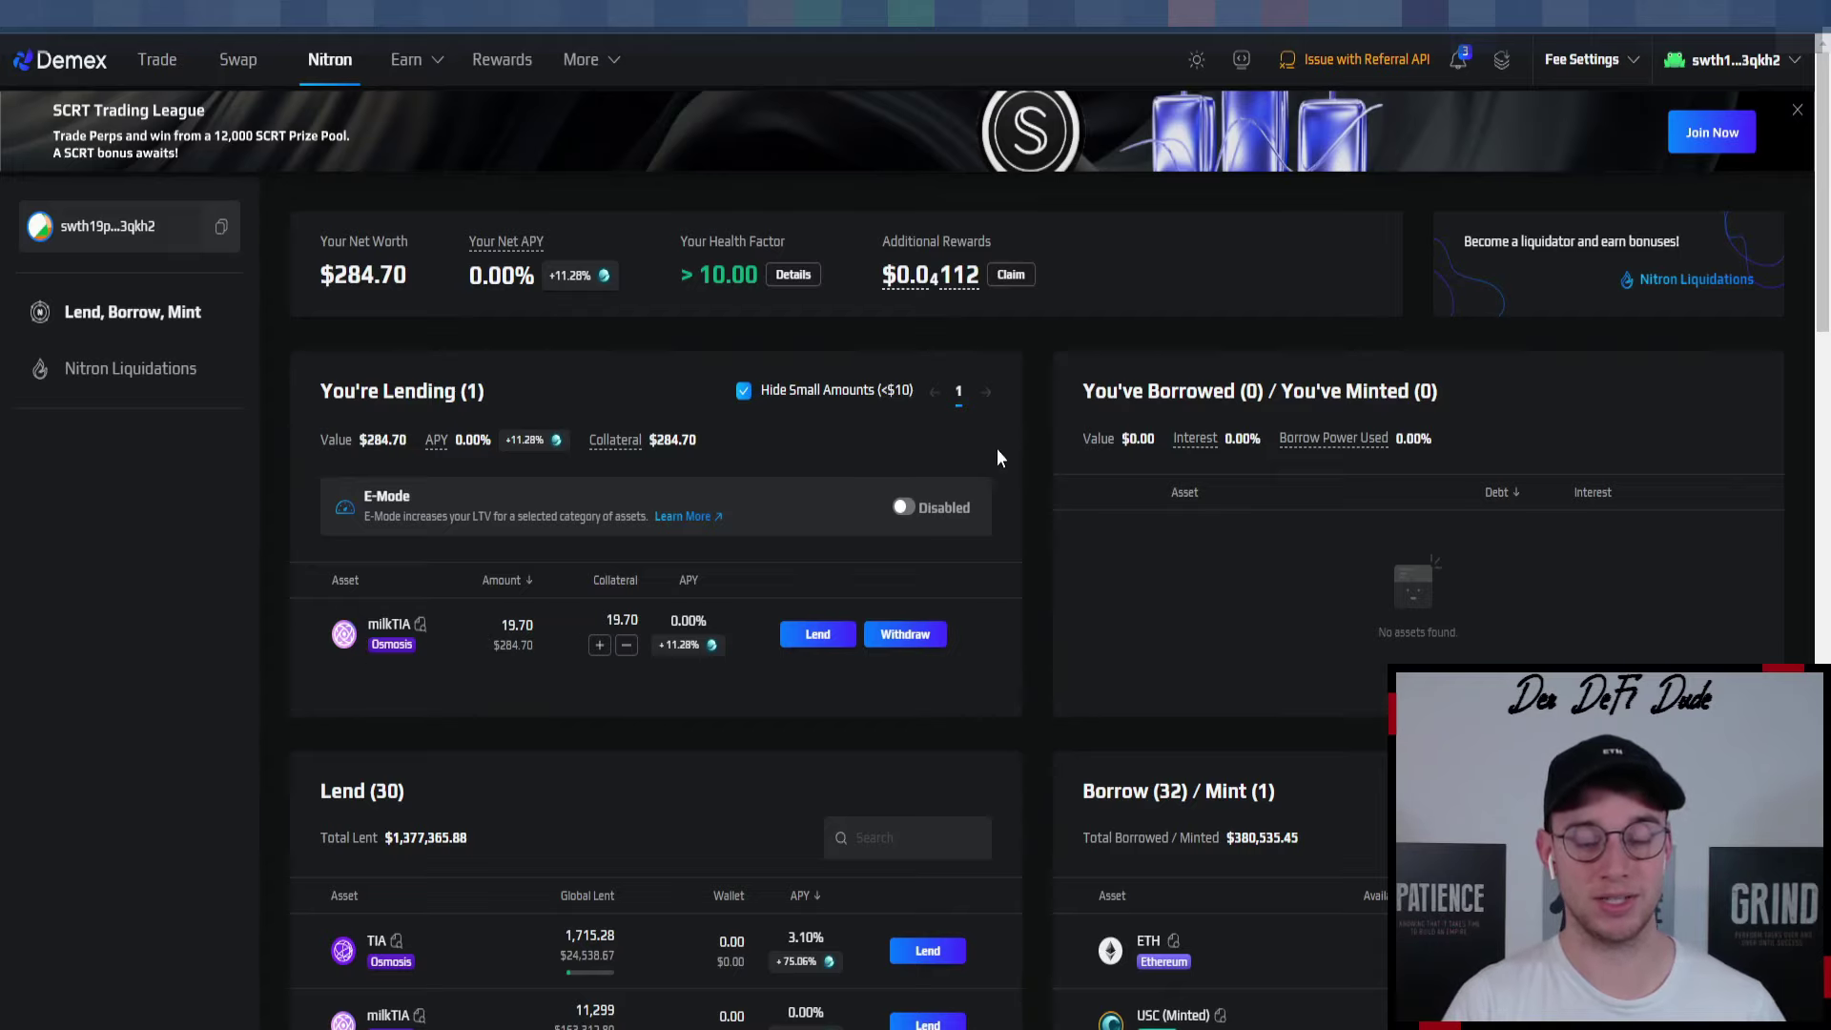
scroll(1028, 446, down, 1)
scroll(1030, 447, down, 5)
scroll(1031, 447, down, 4)
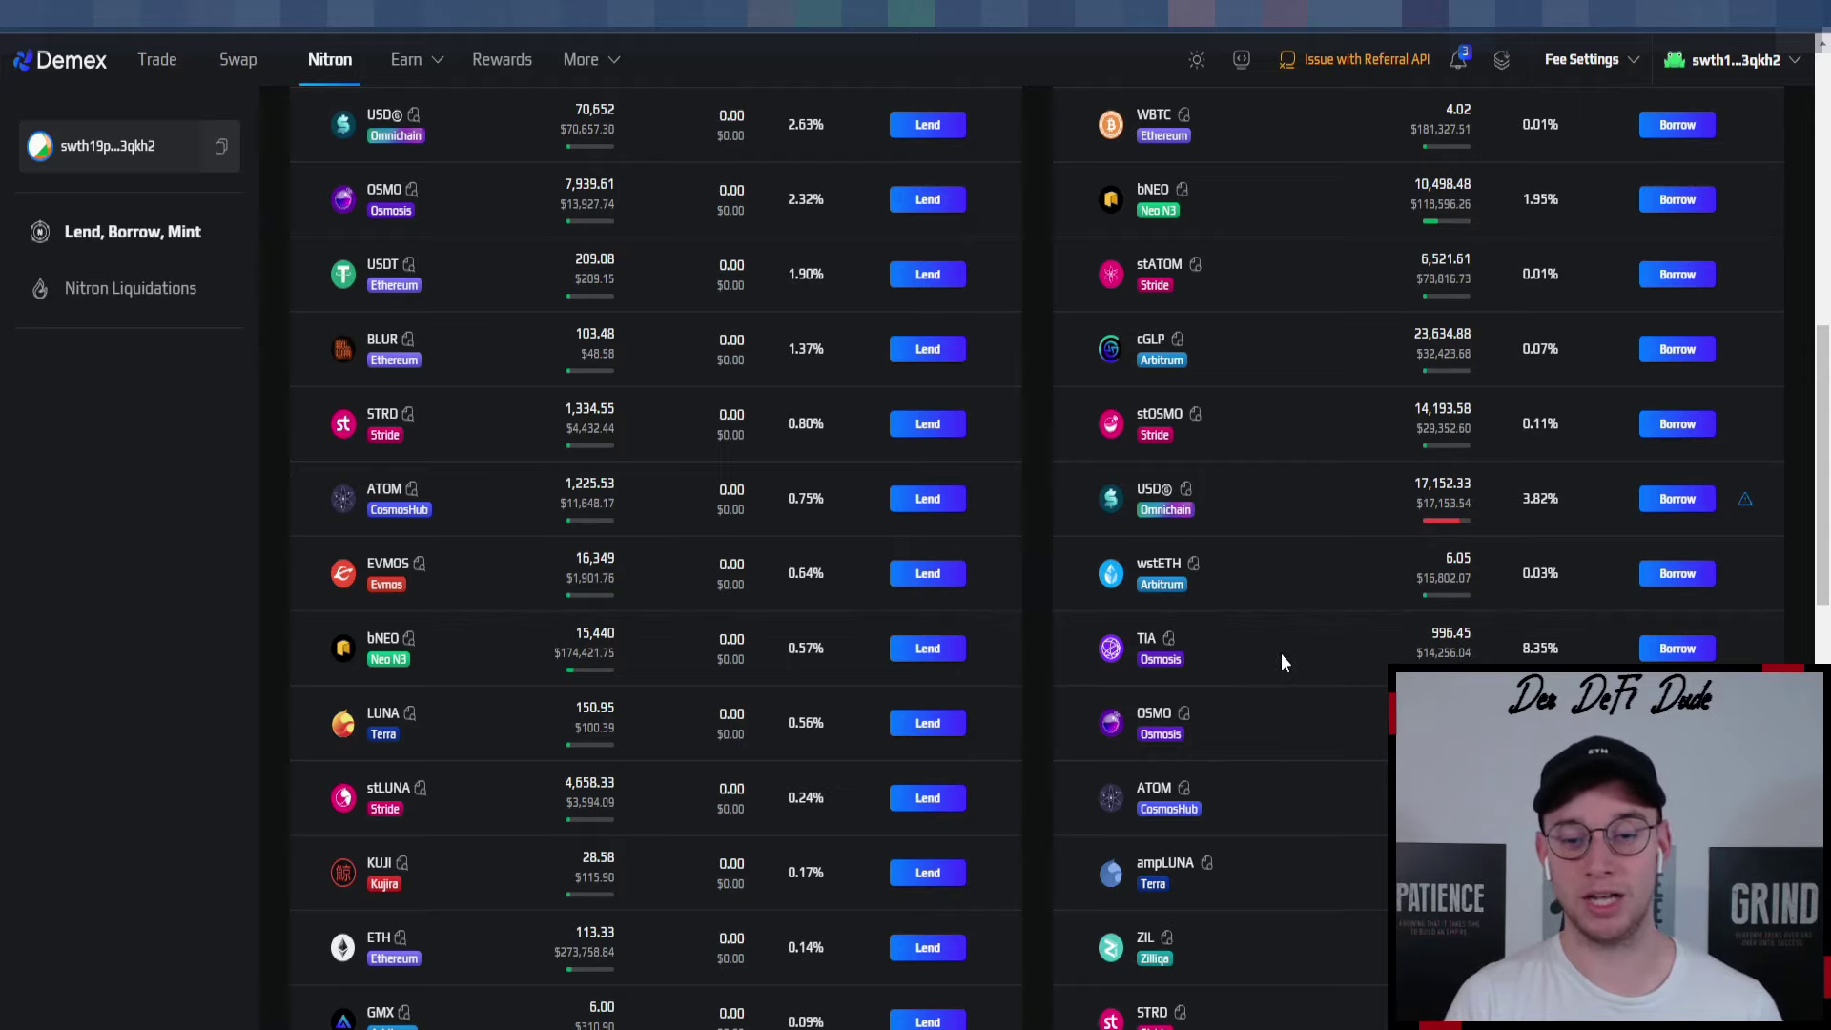
click(1677, 648)
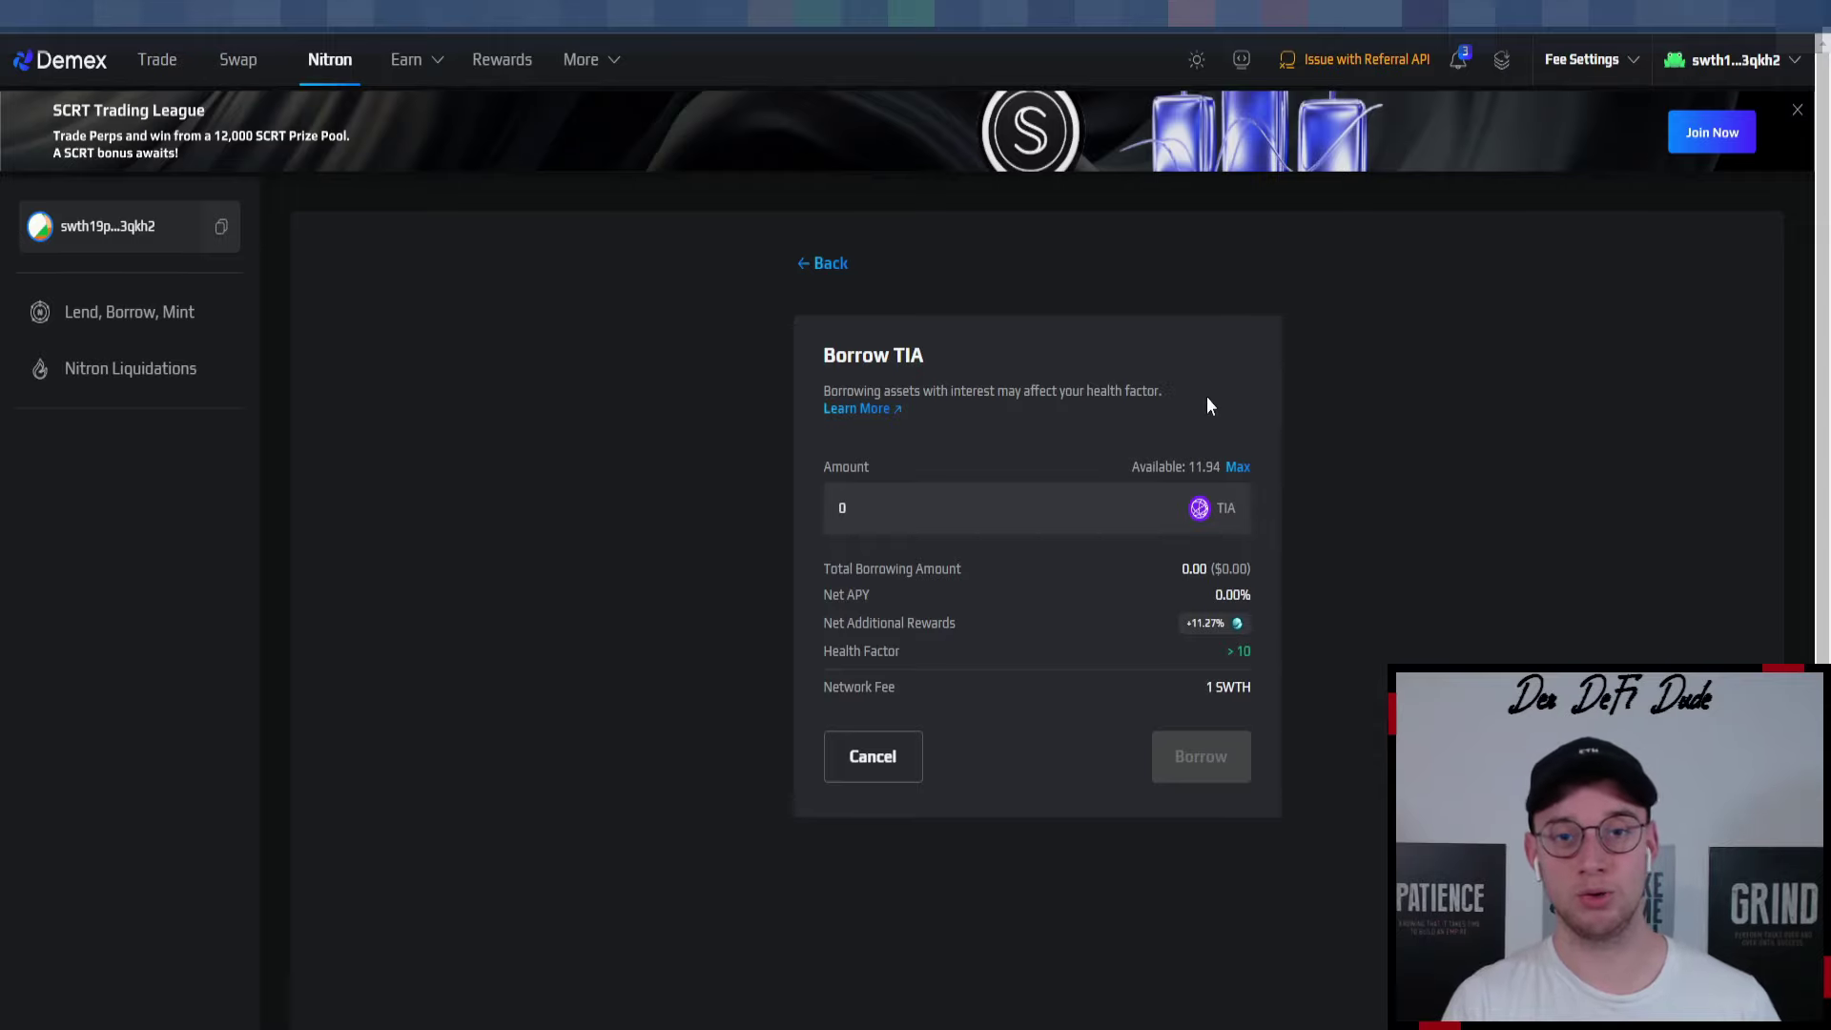
Borrow 8 TIA and approve the transaction in the wallet popup.
click(944, 491)
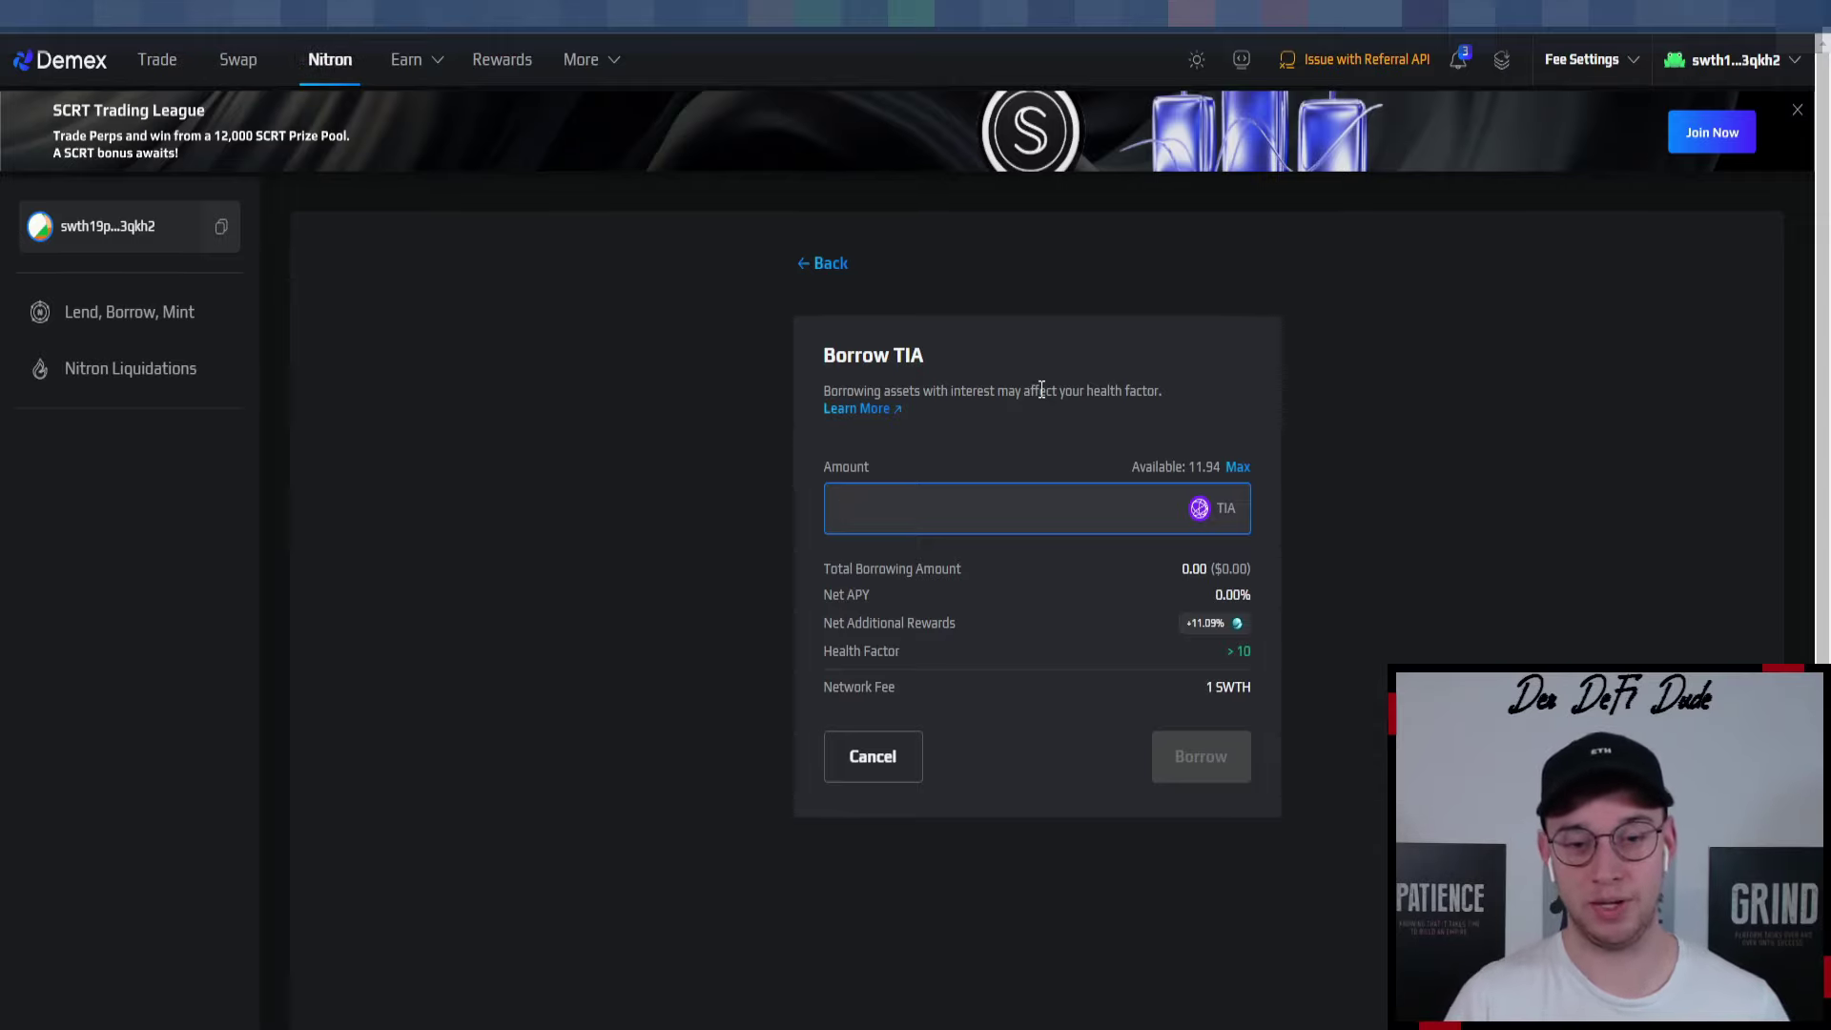
text(8)
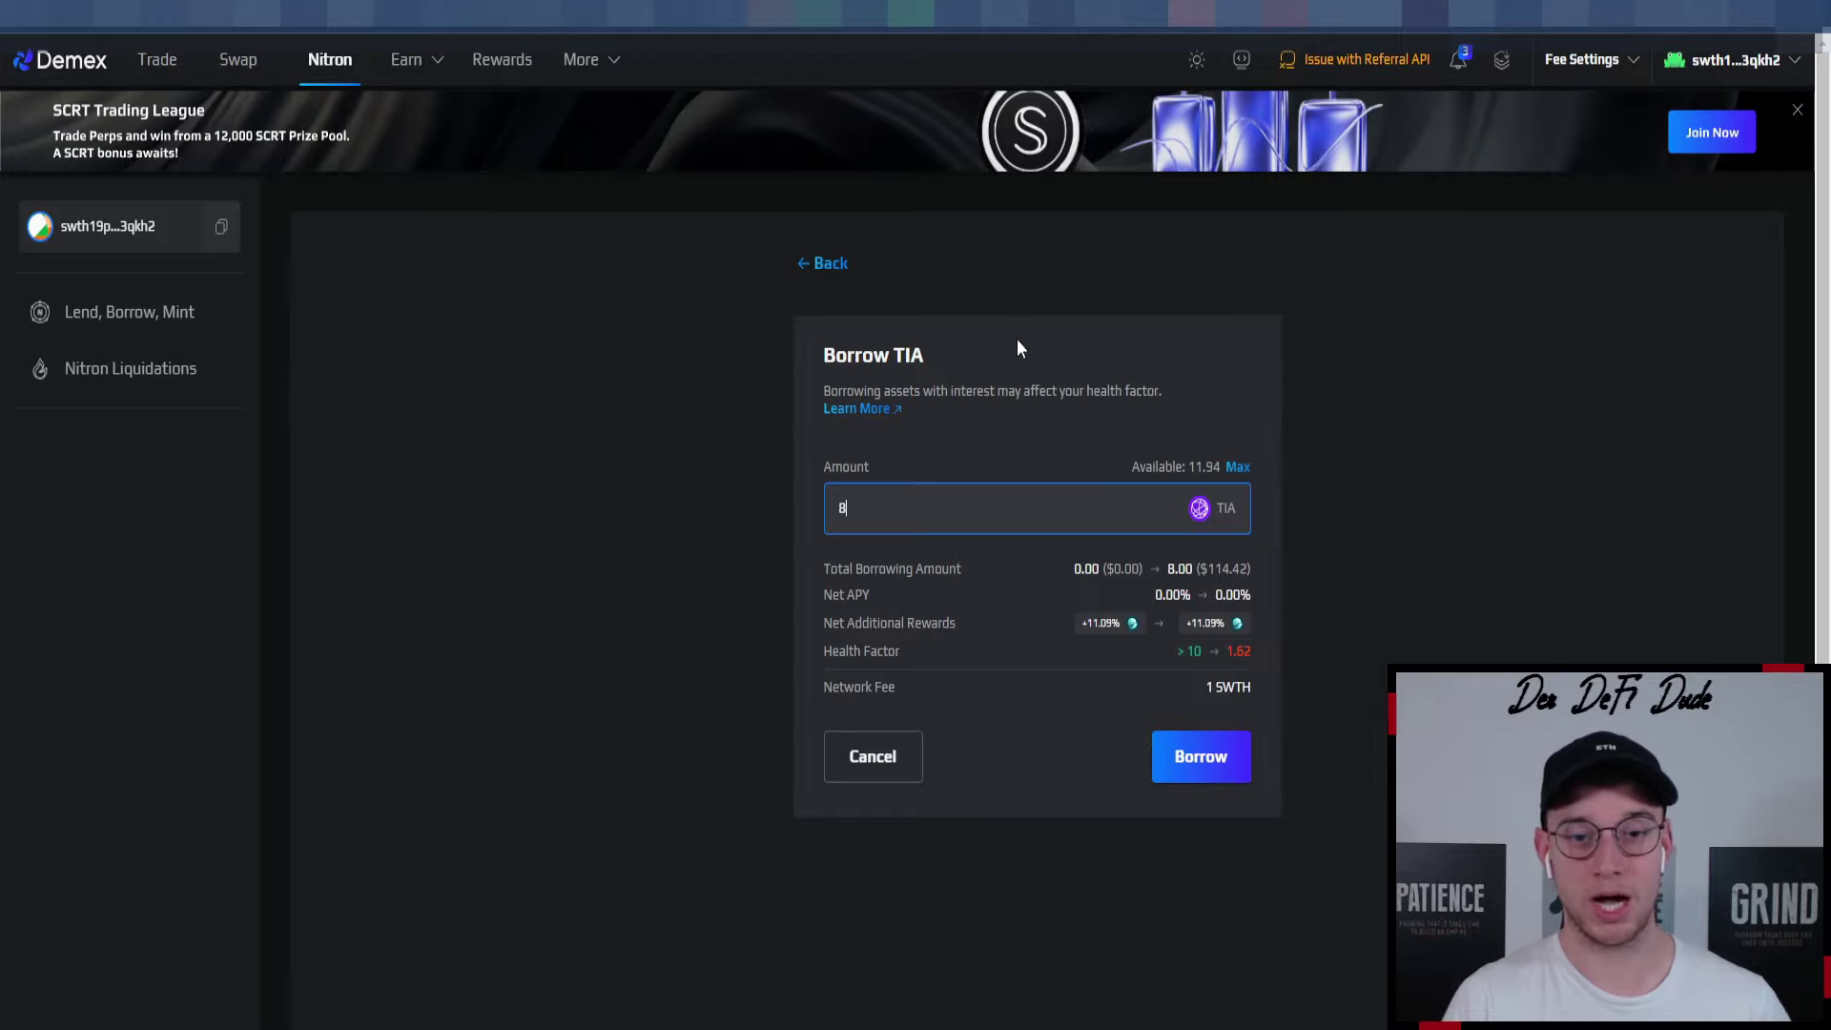
click(1205, 753)
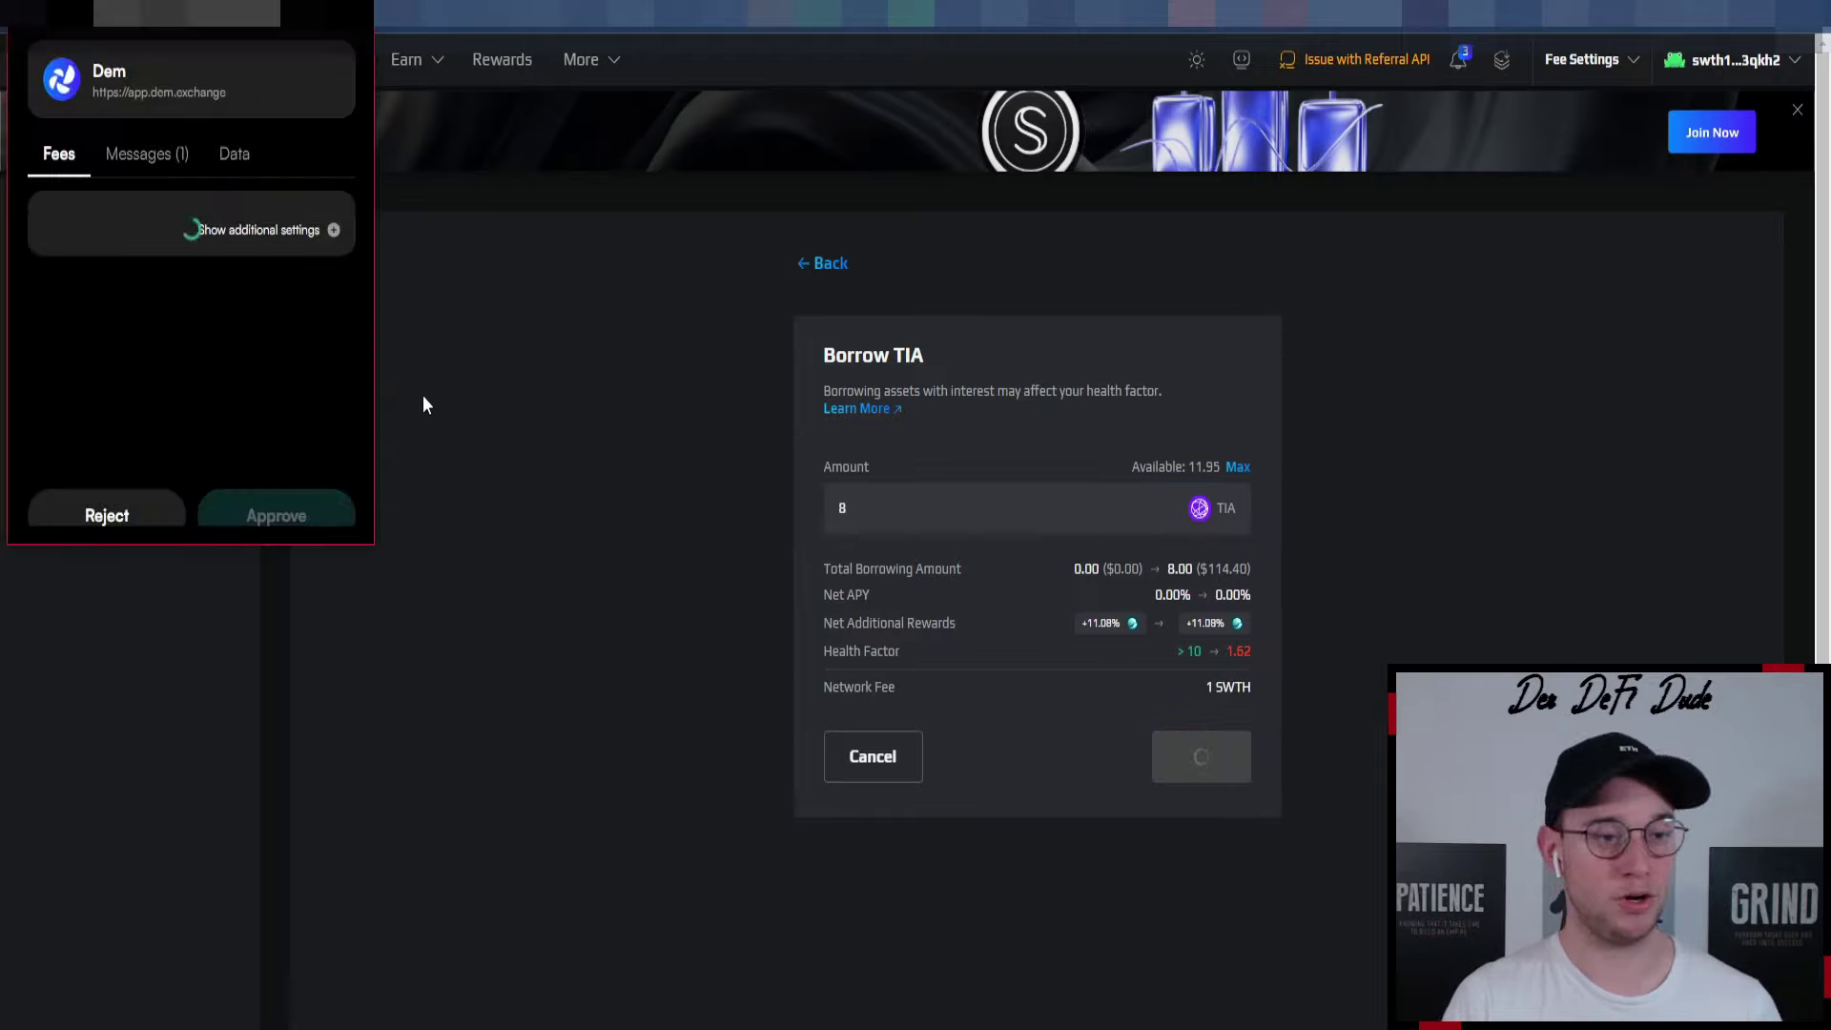
click(272, 513)
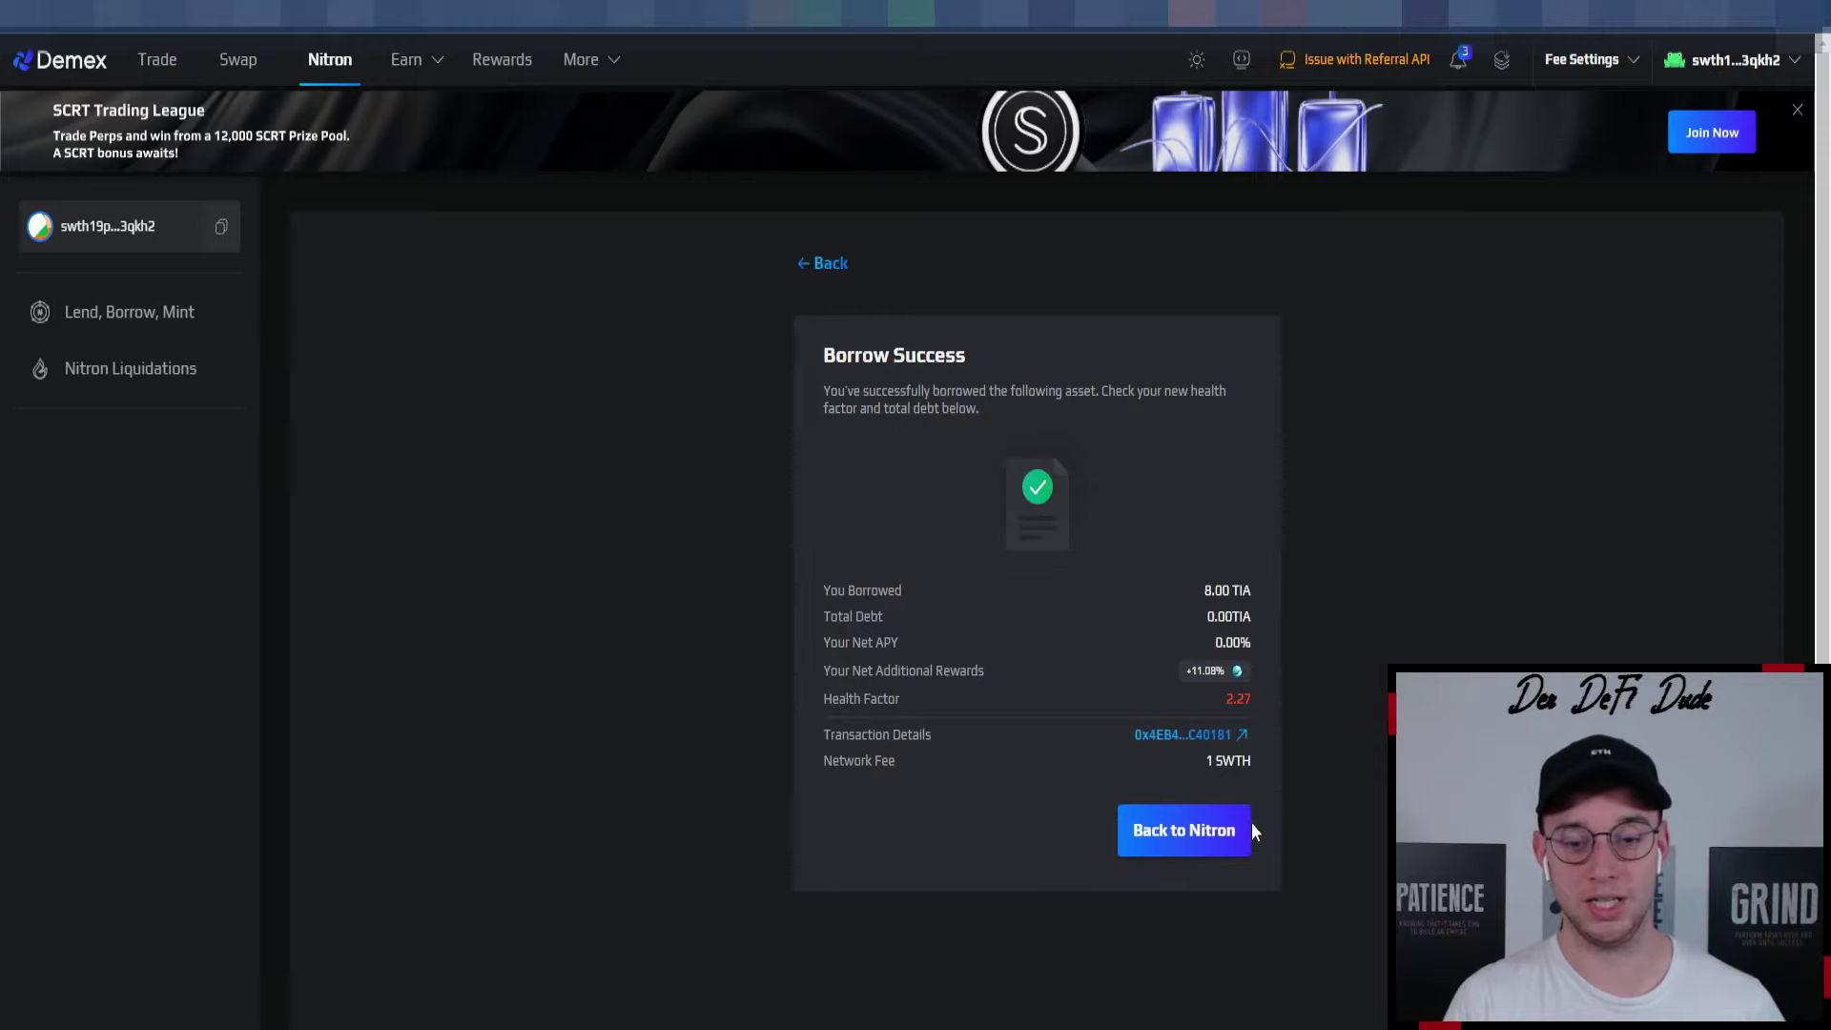
Go back to the Nitron dashboard showing the 8.00 TIA debt at health factor 1.62.
click(329, 63)
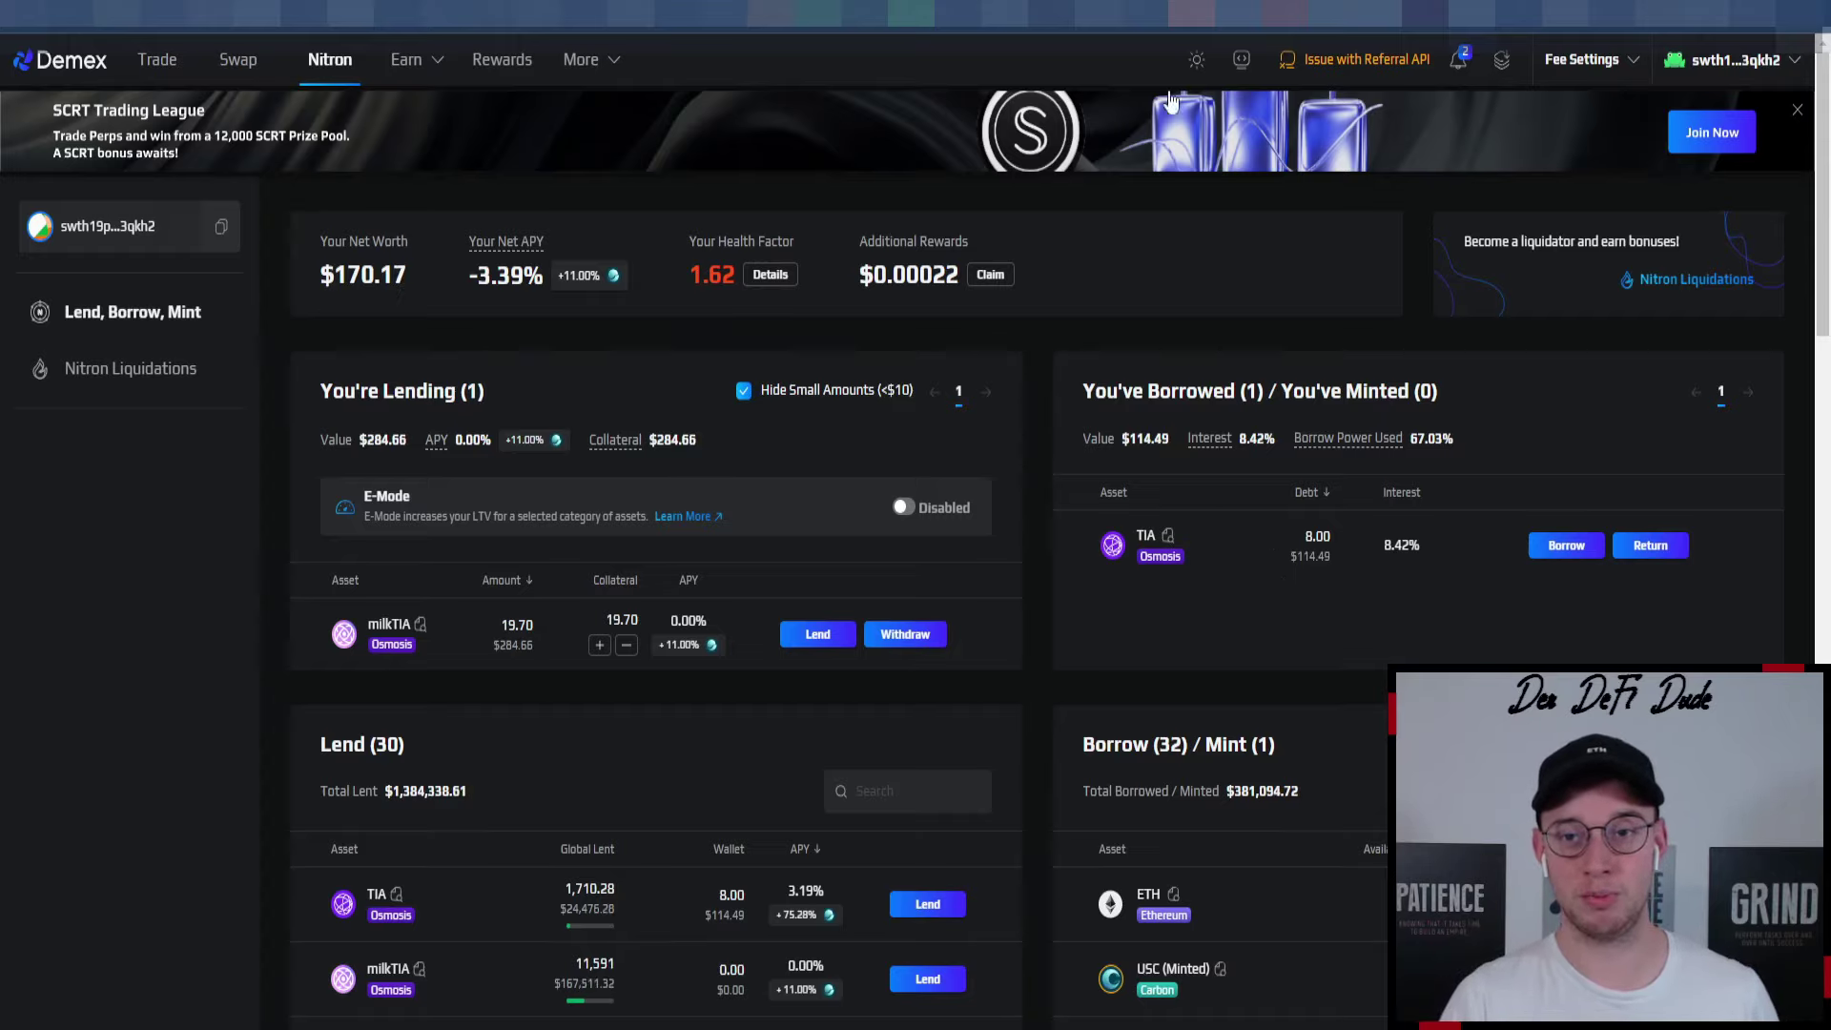
Switch to the YouTube channel and scroll its Videos page back to the banner and header.
key(ctrl+Tab)
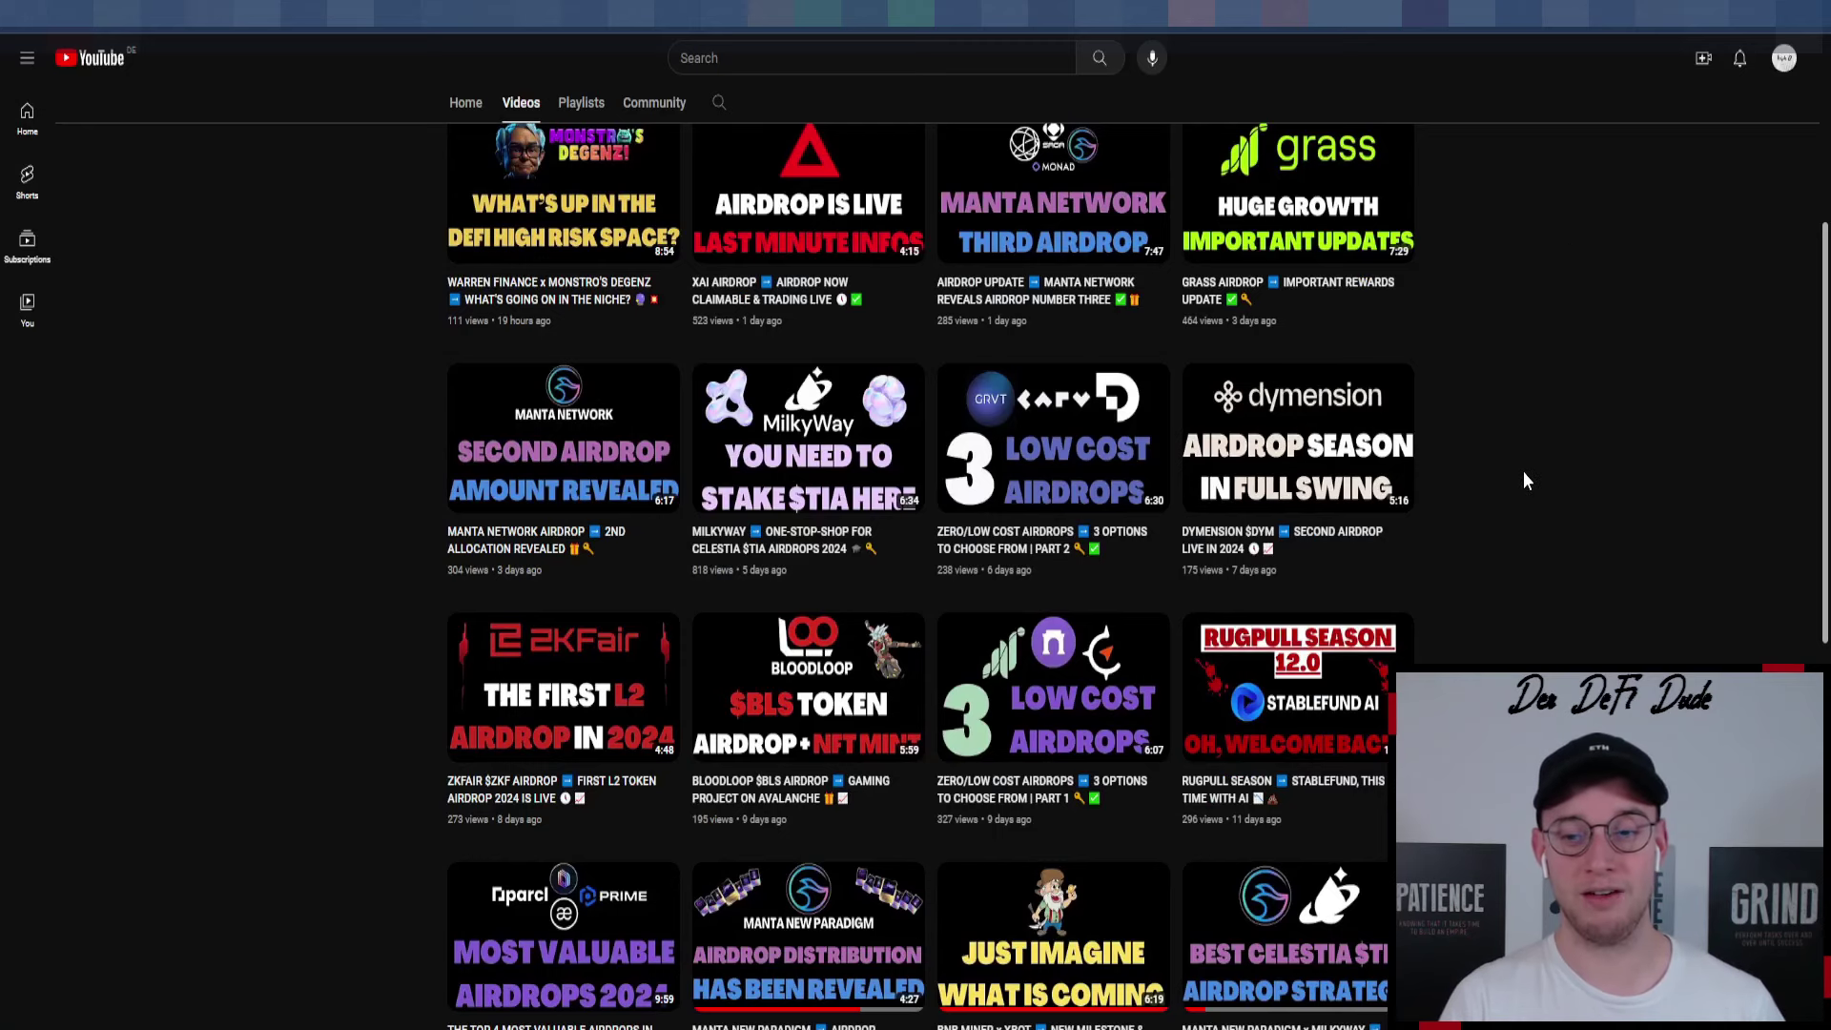
scroll(1523, 477, up, 5)
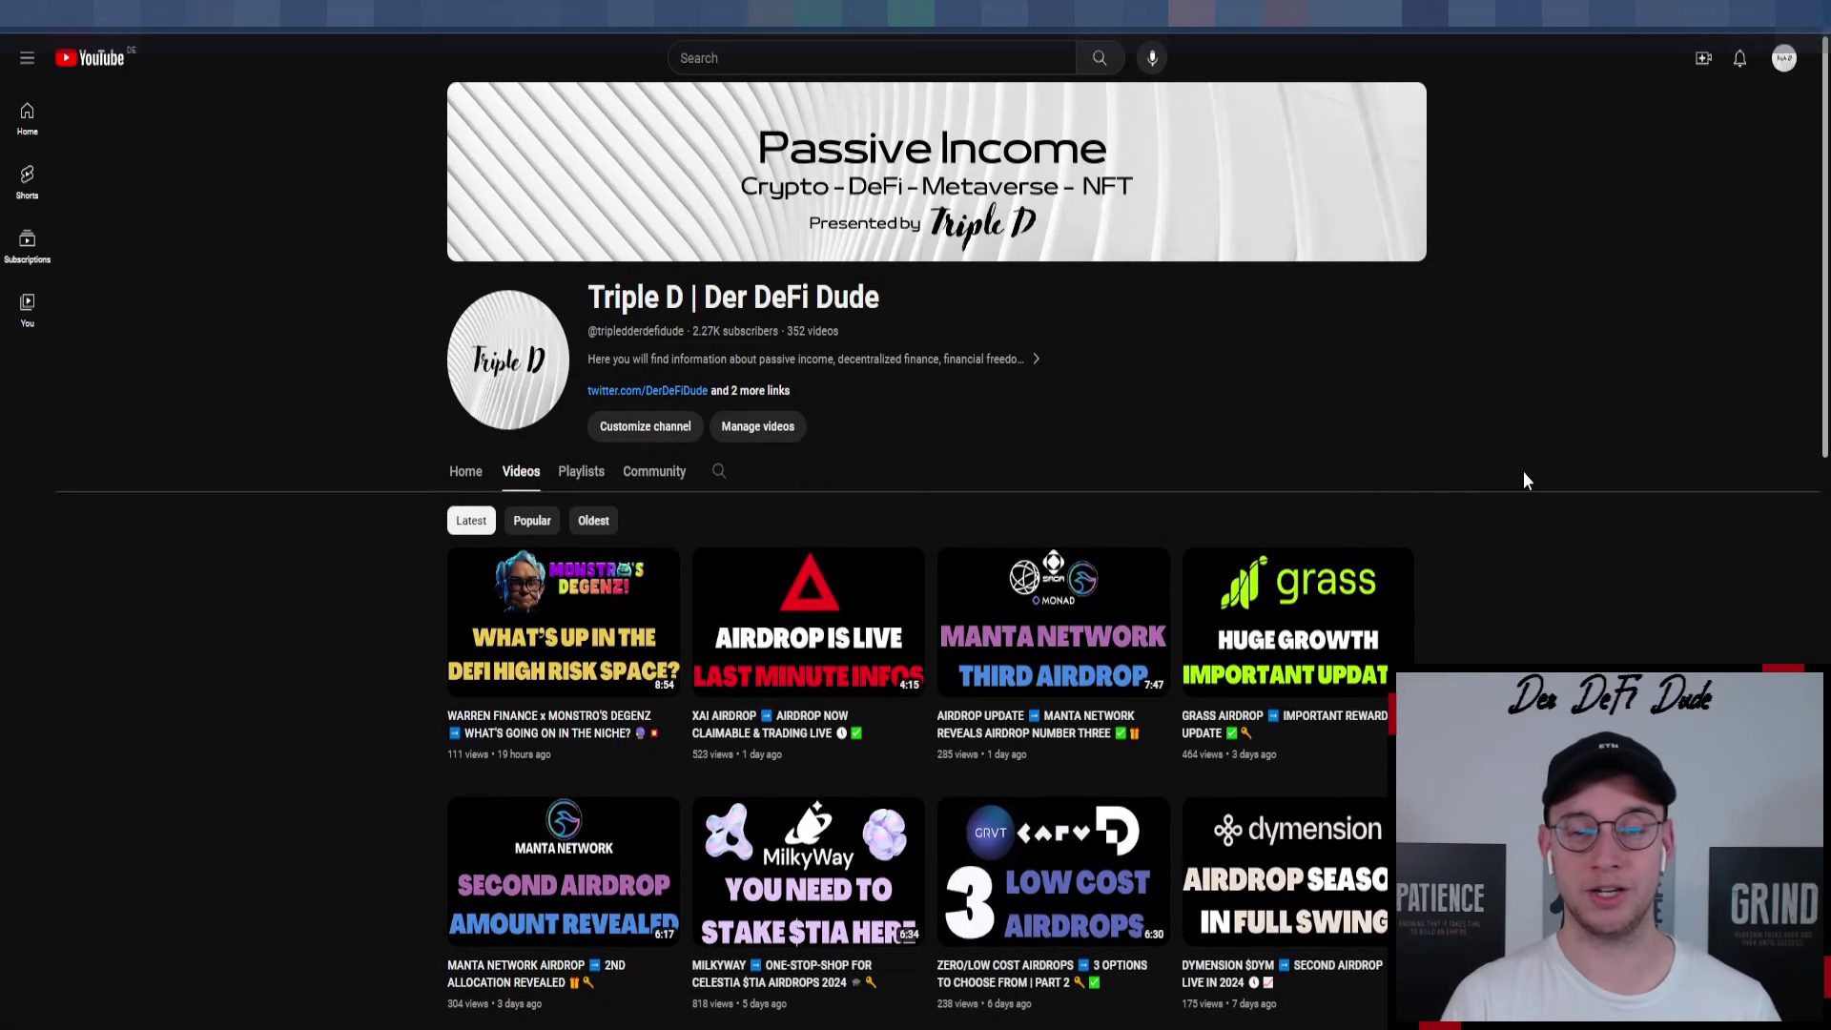